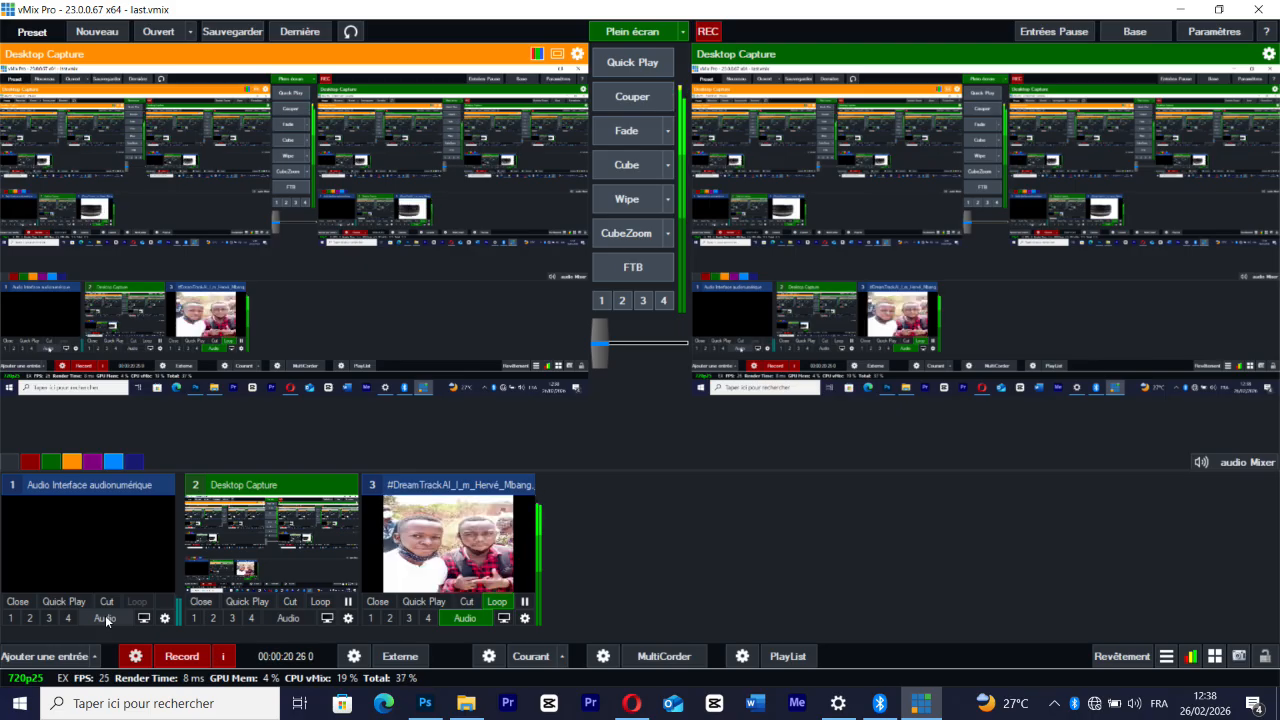
Turn on the audio interface input's sound, and mute, stop looping and collapse video input 3
left_click(106, 618)
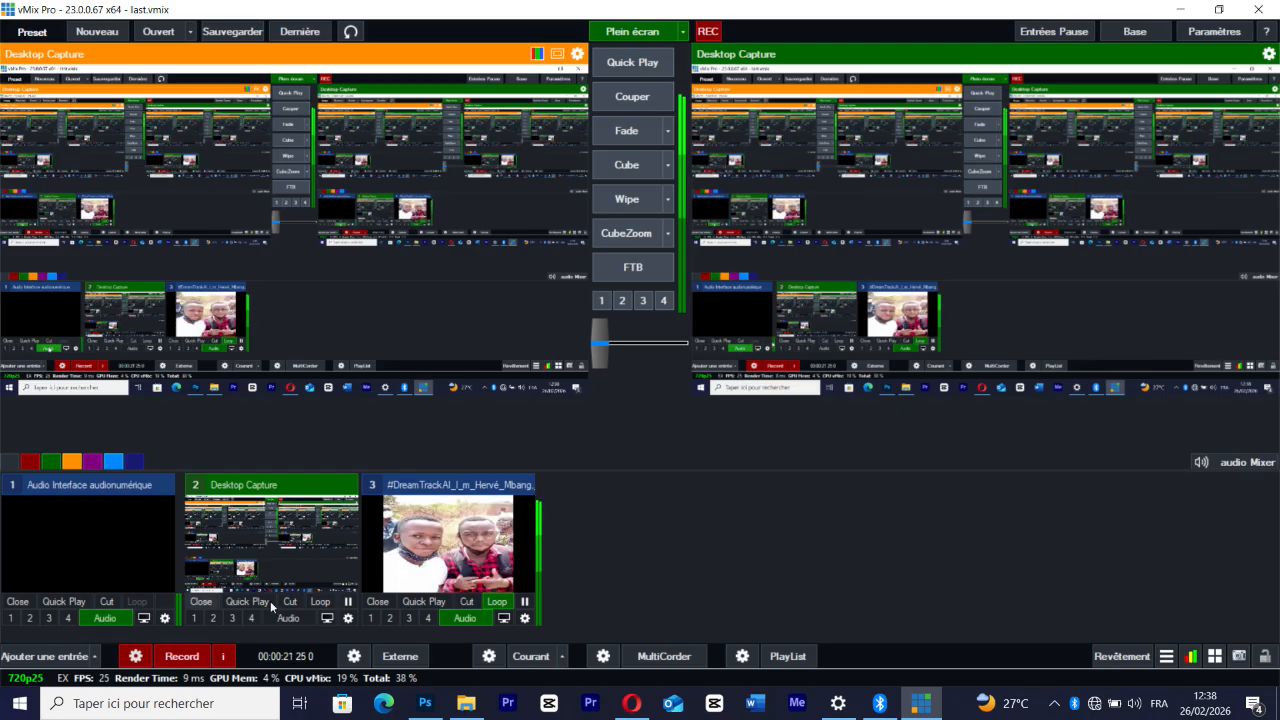
left_click(467, 621)
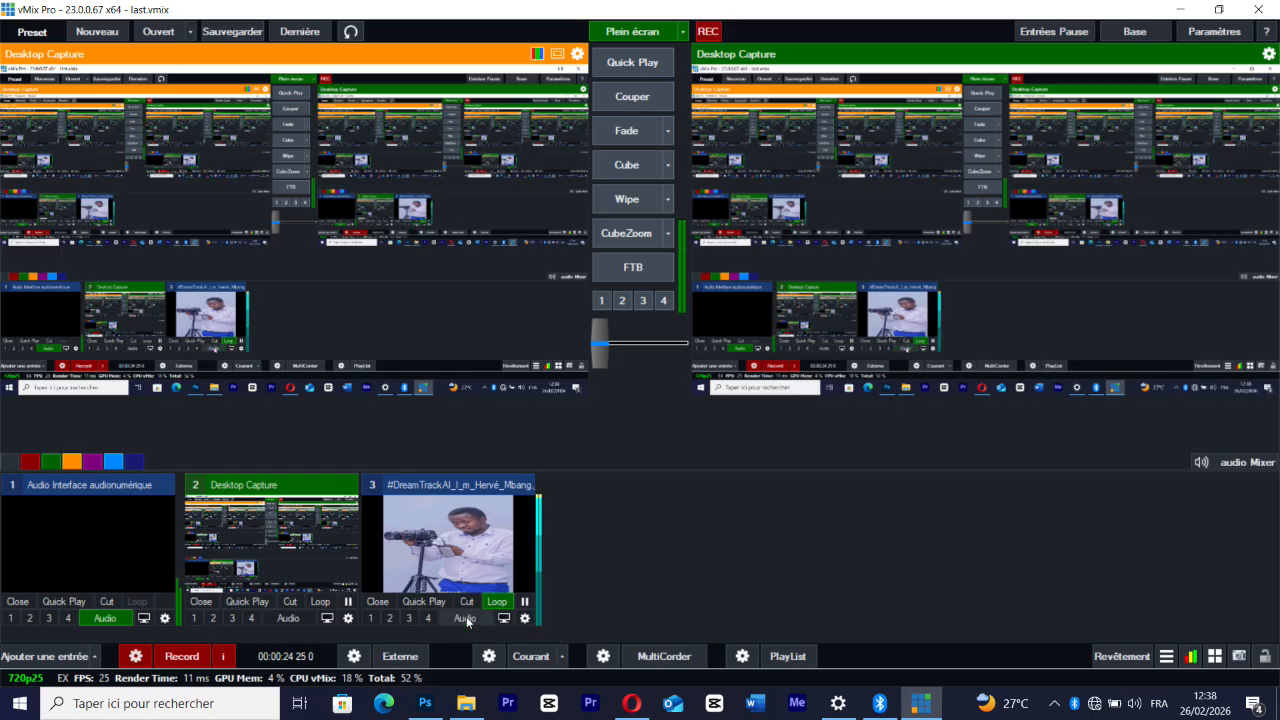
left_click(494, 602)
double_click(477, 481)
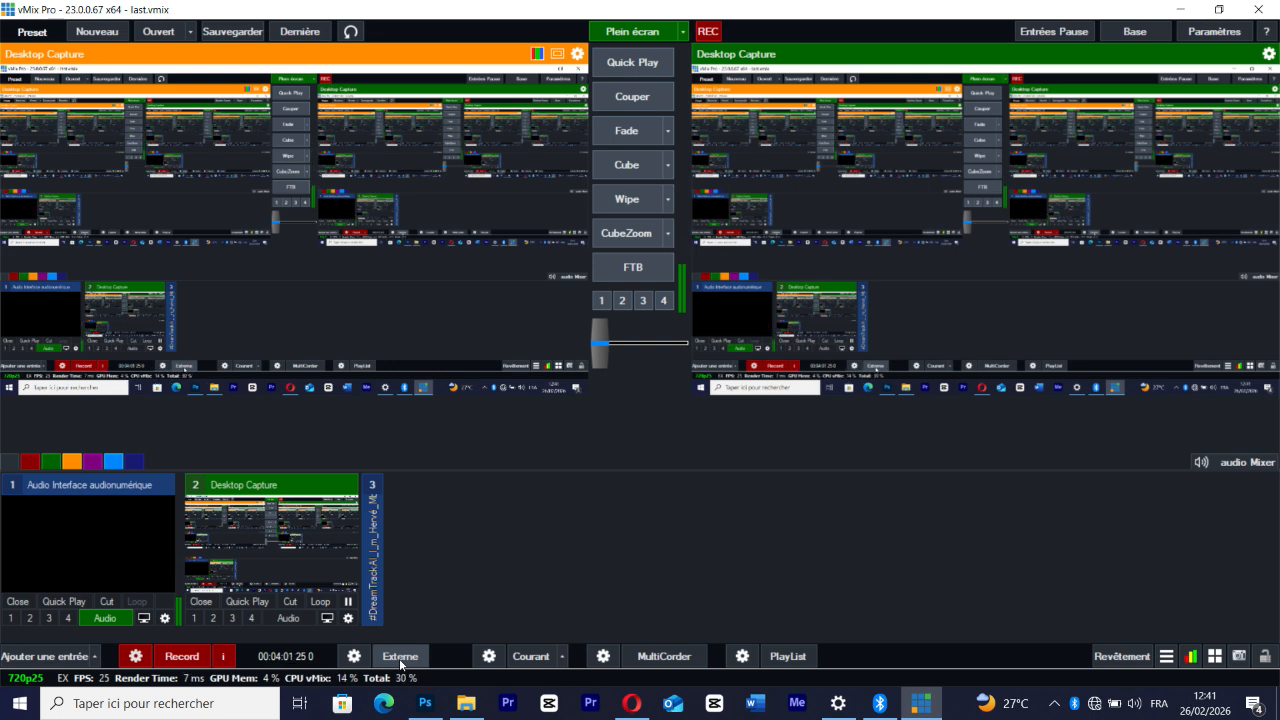
Review the streaming settings and the list of available stream destinations, leaving the Custom RTMP Server destination selected
left_click(489, 656)
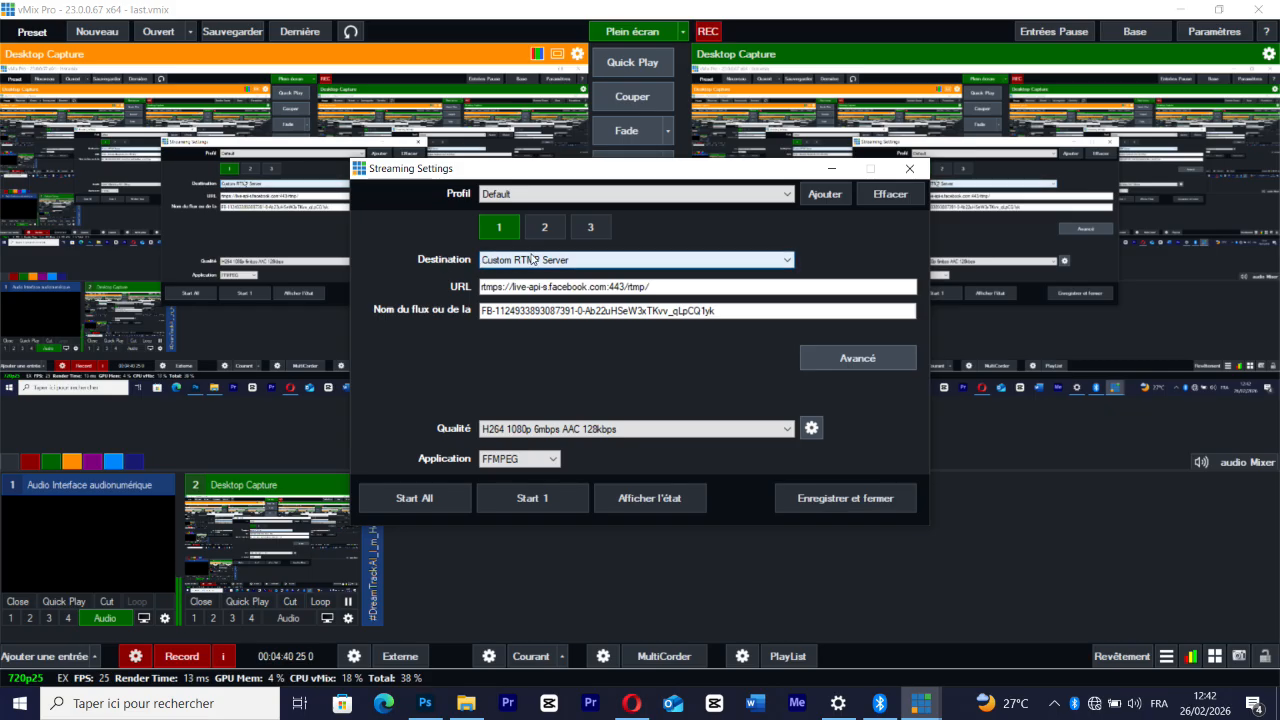
left_click(536, 259)
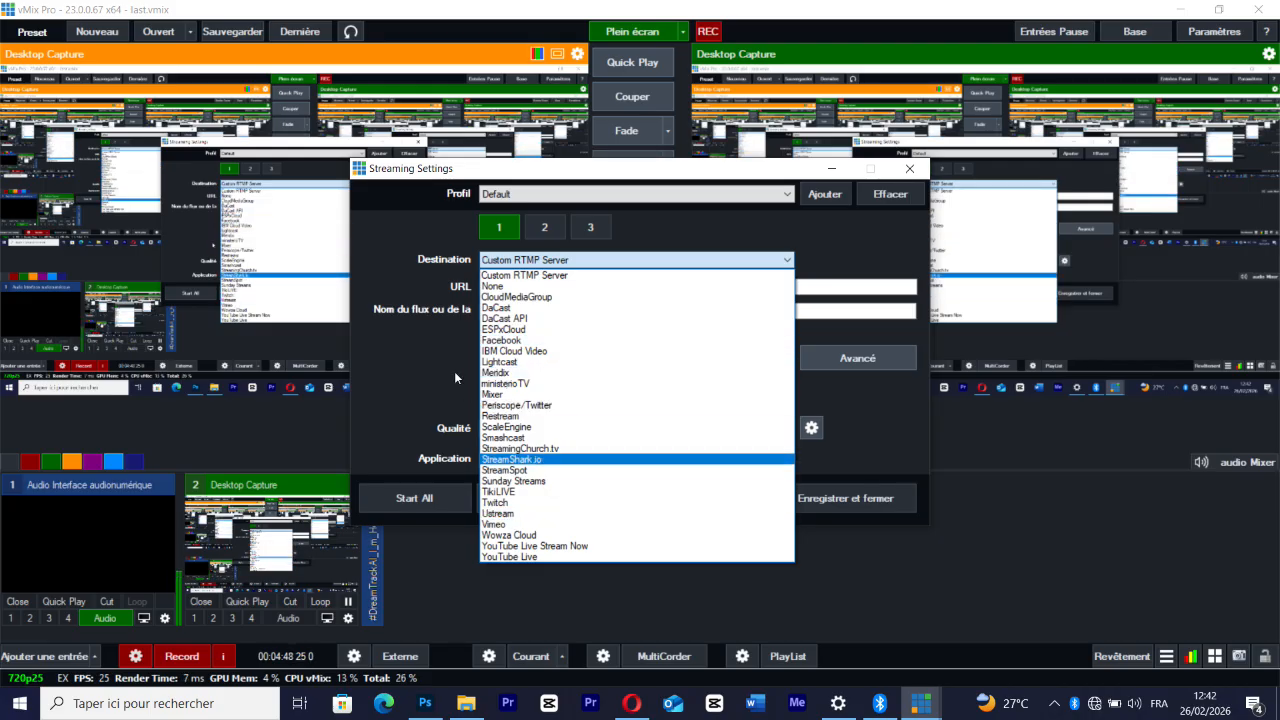
left_click(400, 354)
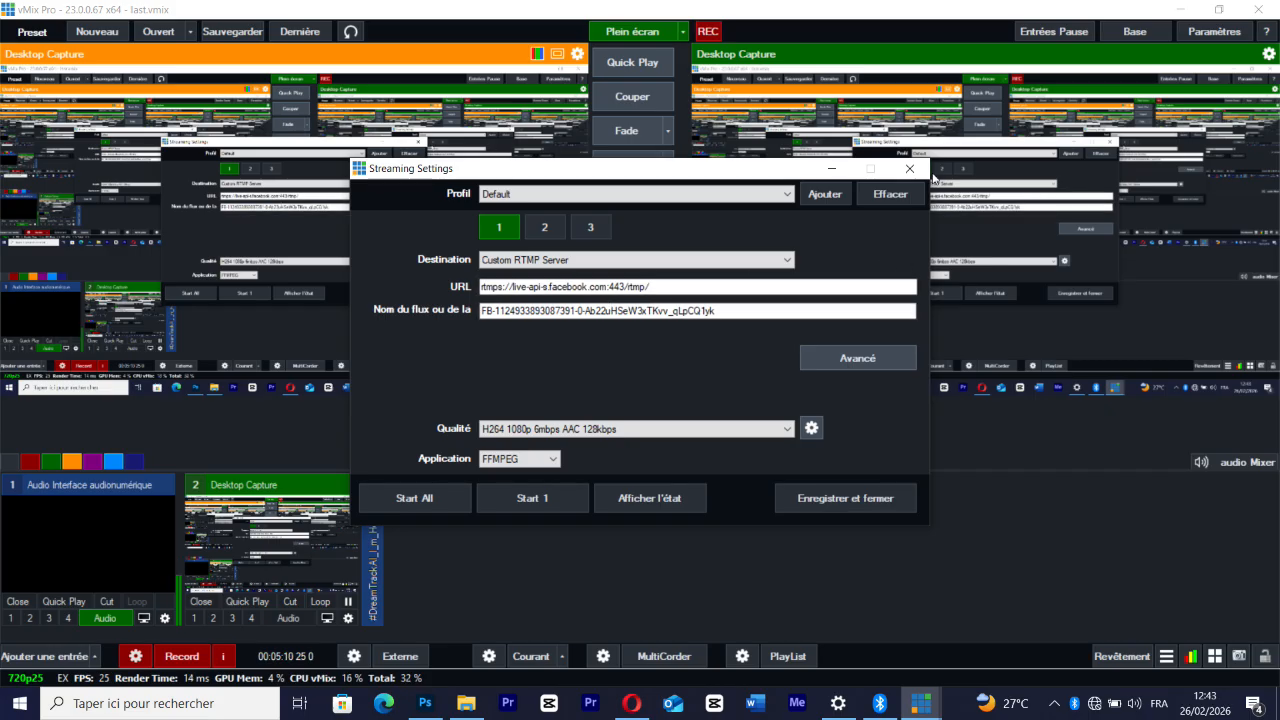
left_click(909, 168)
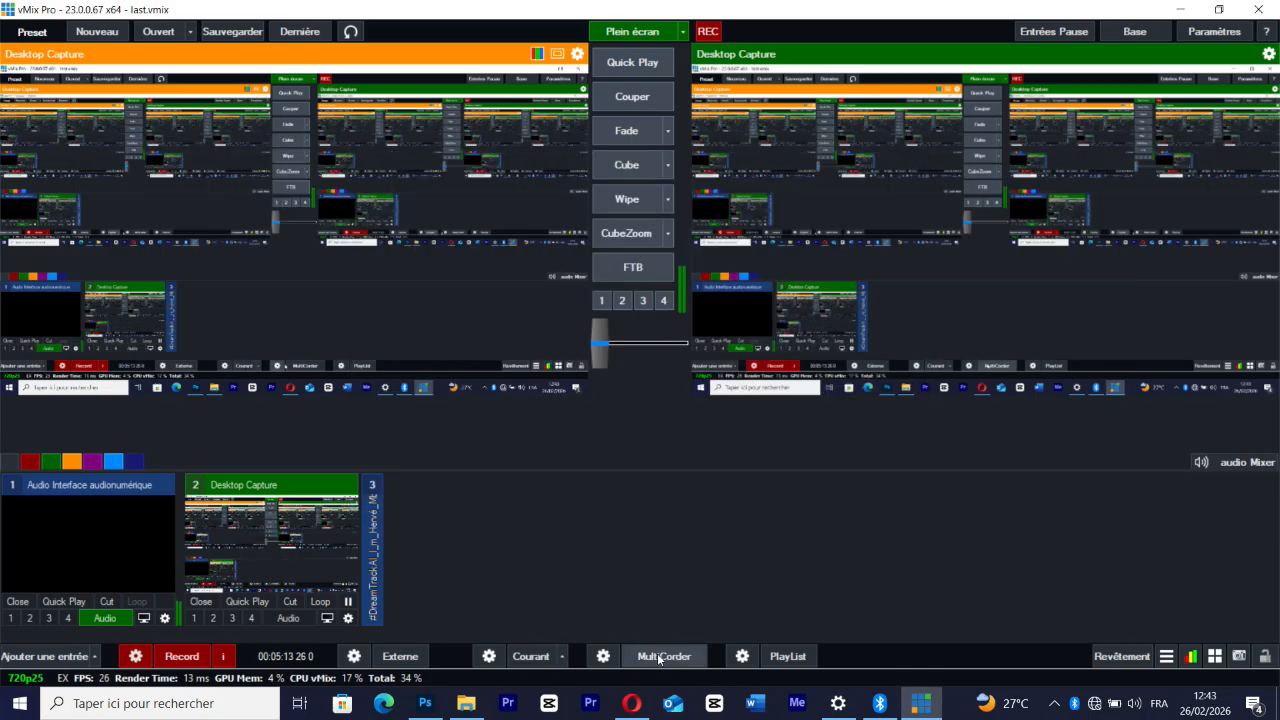
Look over the MultiCorder recording options and the PlayList editor, closing each window without changes
left_click(603, 656)
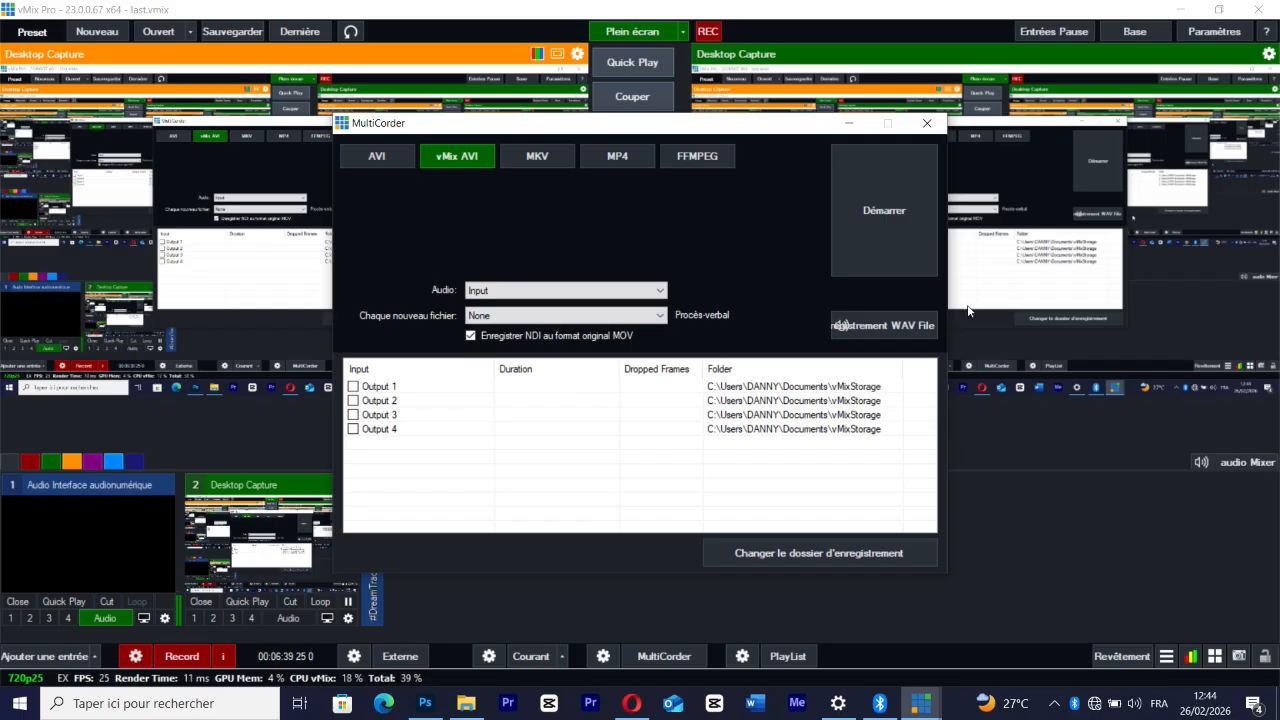
left_click(927, 123)
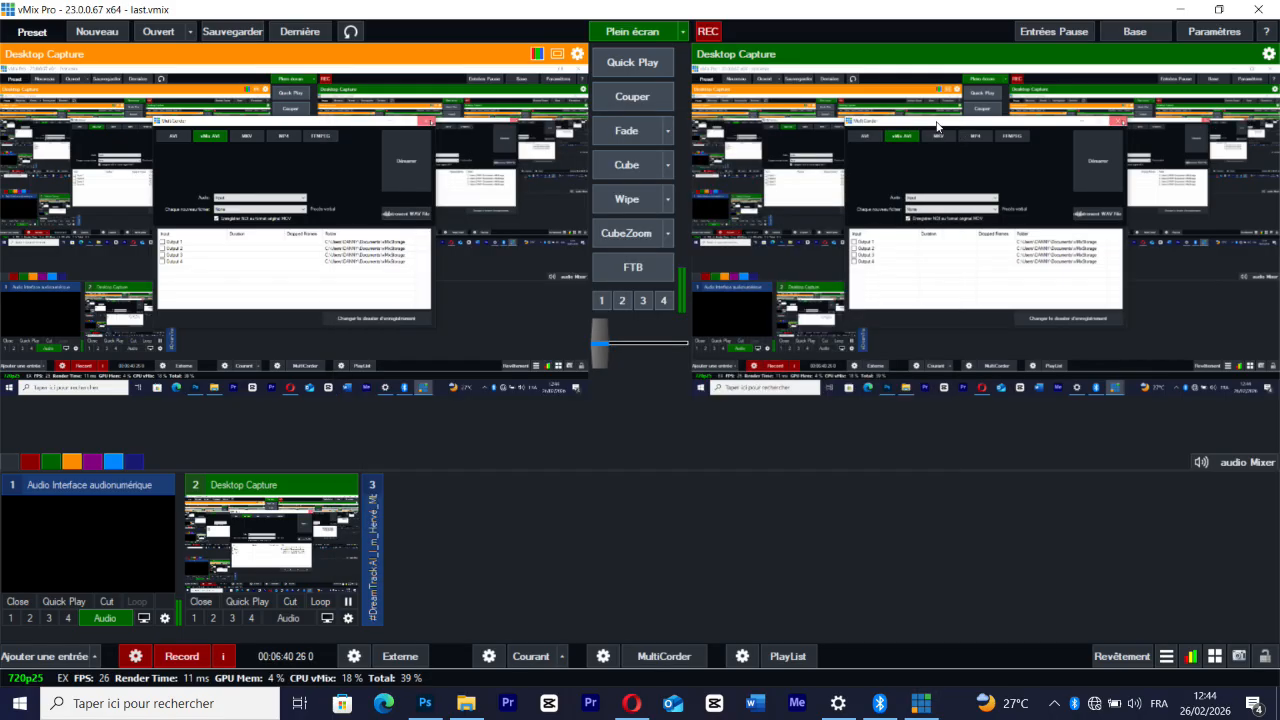
left_click(743, 657)
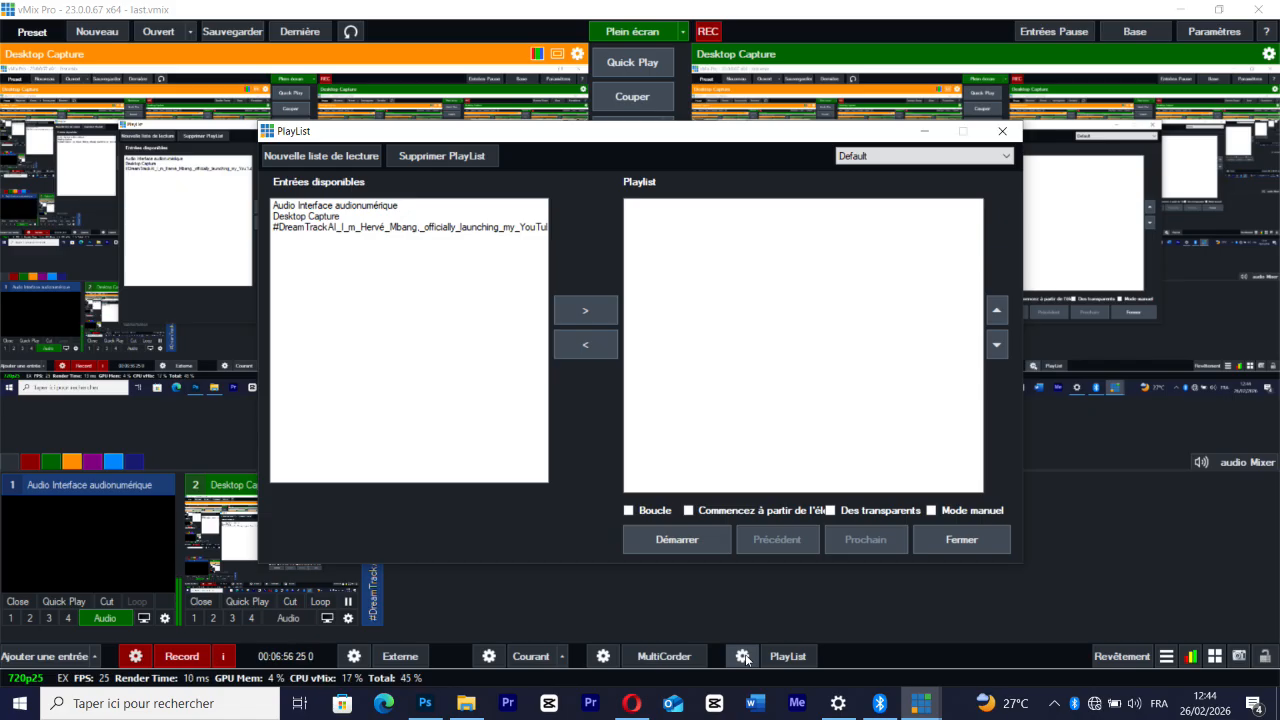
left_click(1002, 131)
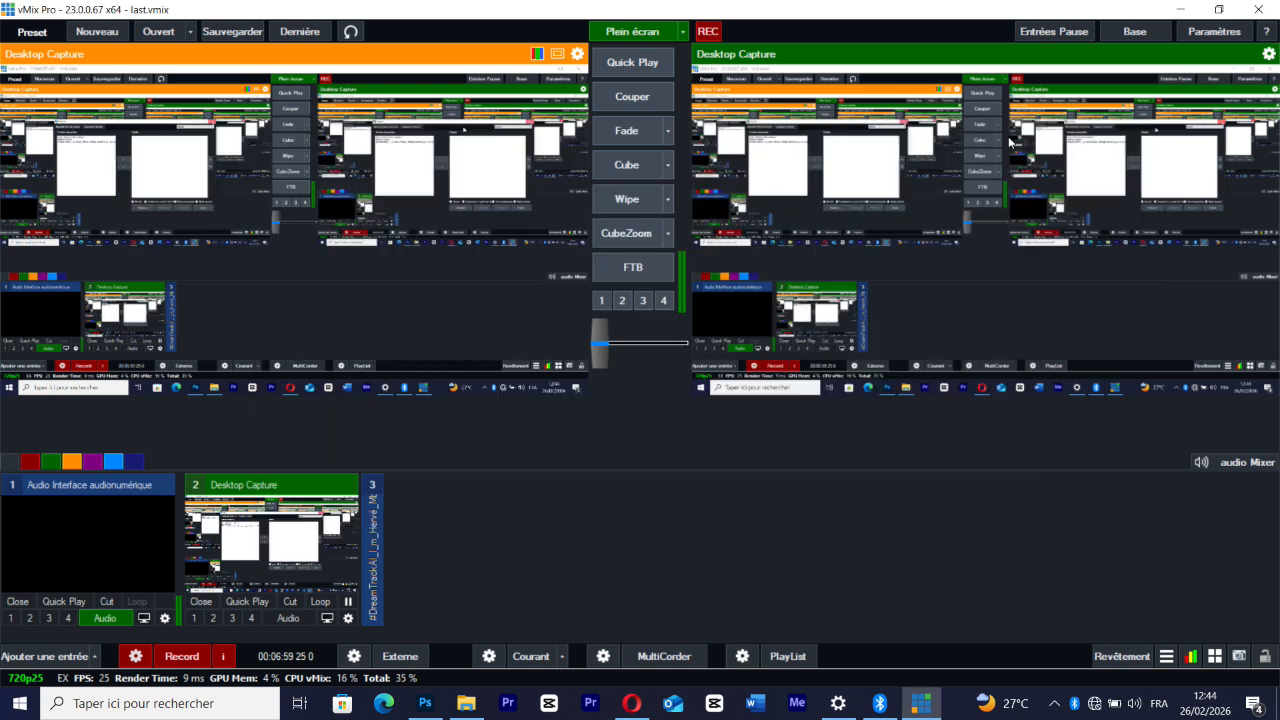
Examine the overlay settings for Stinger 1 and its available effects, keeping Fade, and close them without saving
left_click(1135, 652)
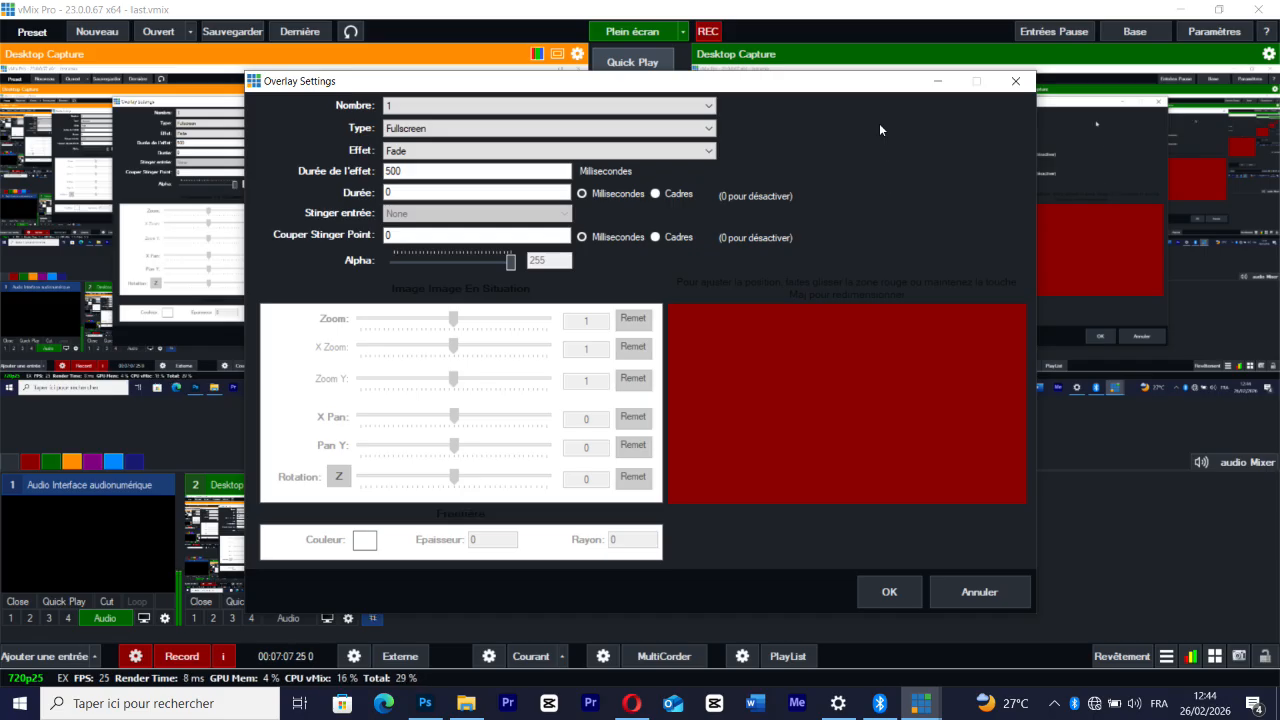
left_click(393, 108)
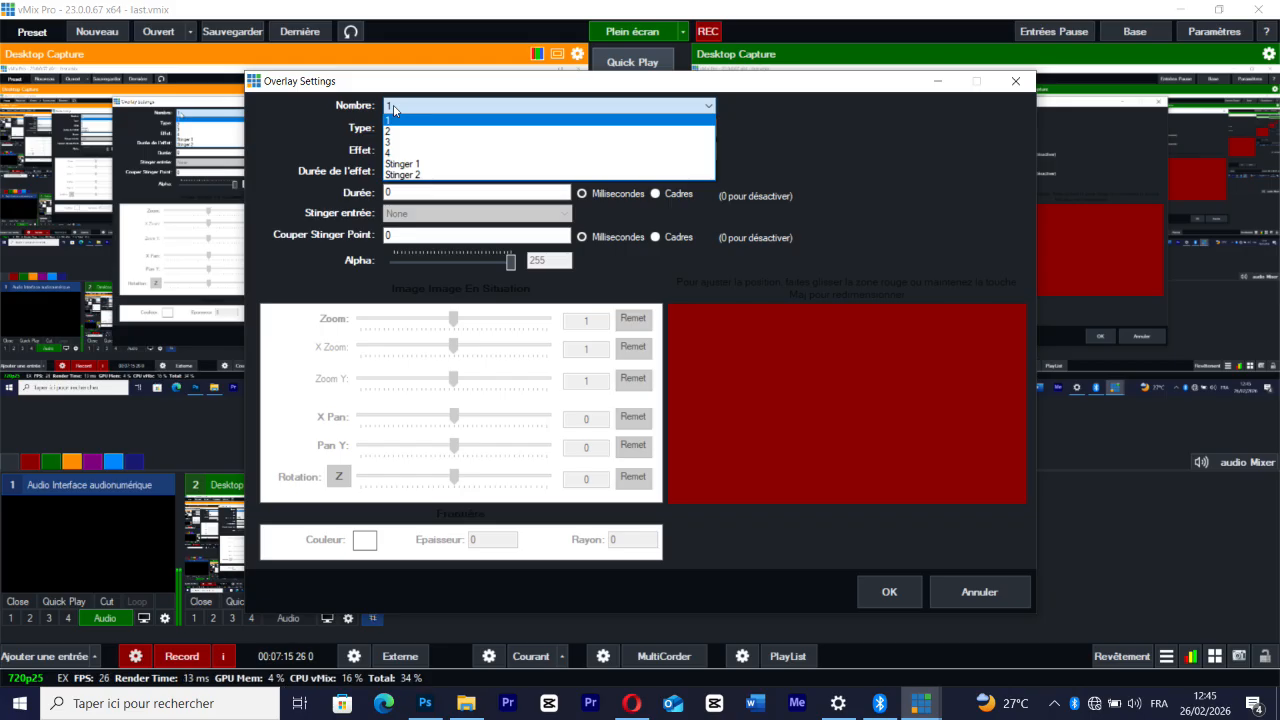
left_click(418, 166)
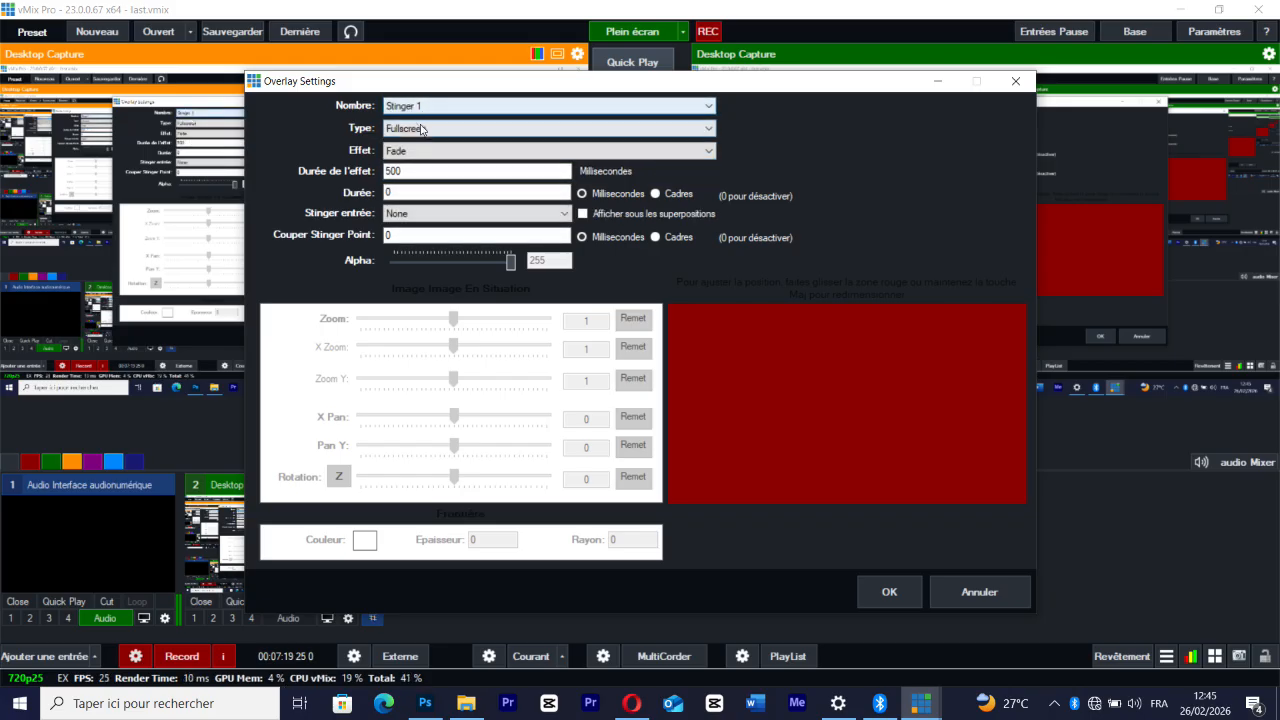
left_click(402, 153)
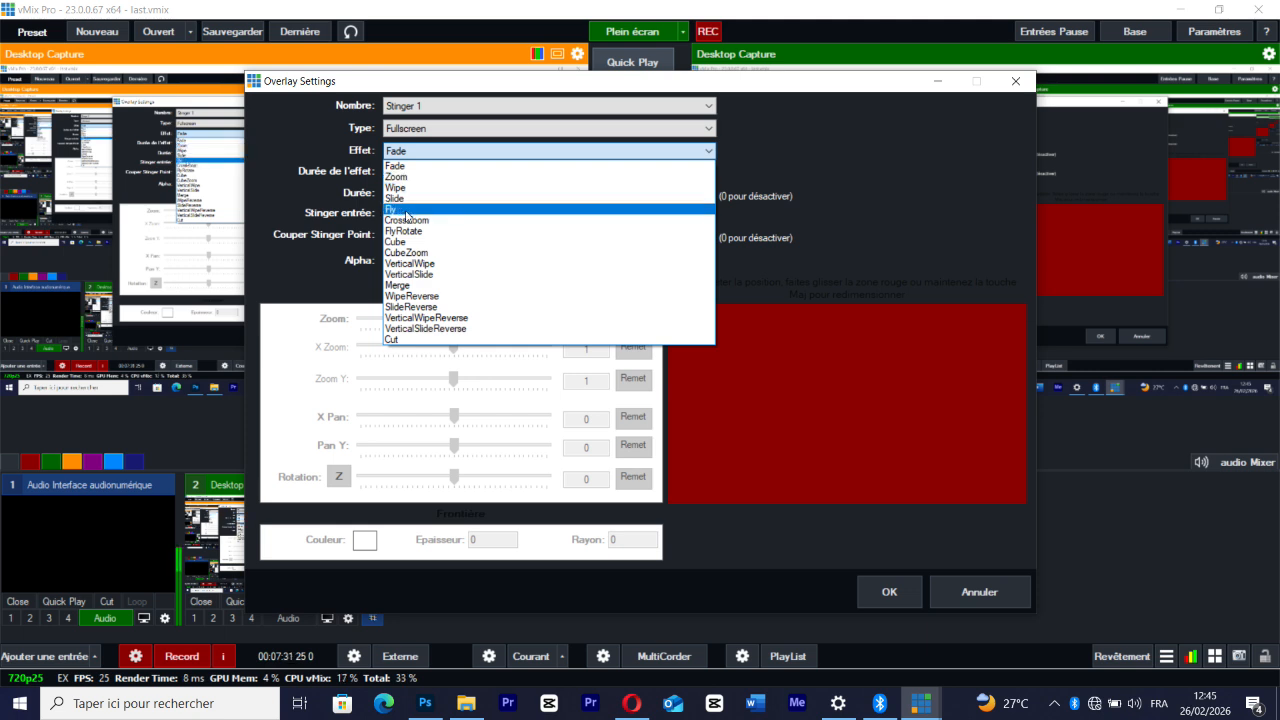
left_click(407, 167)
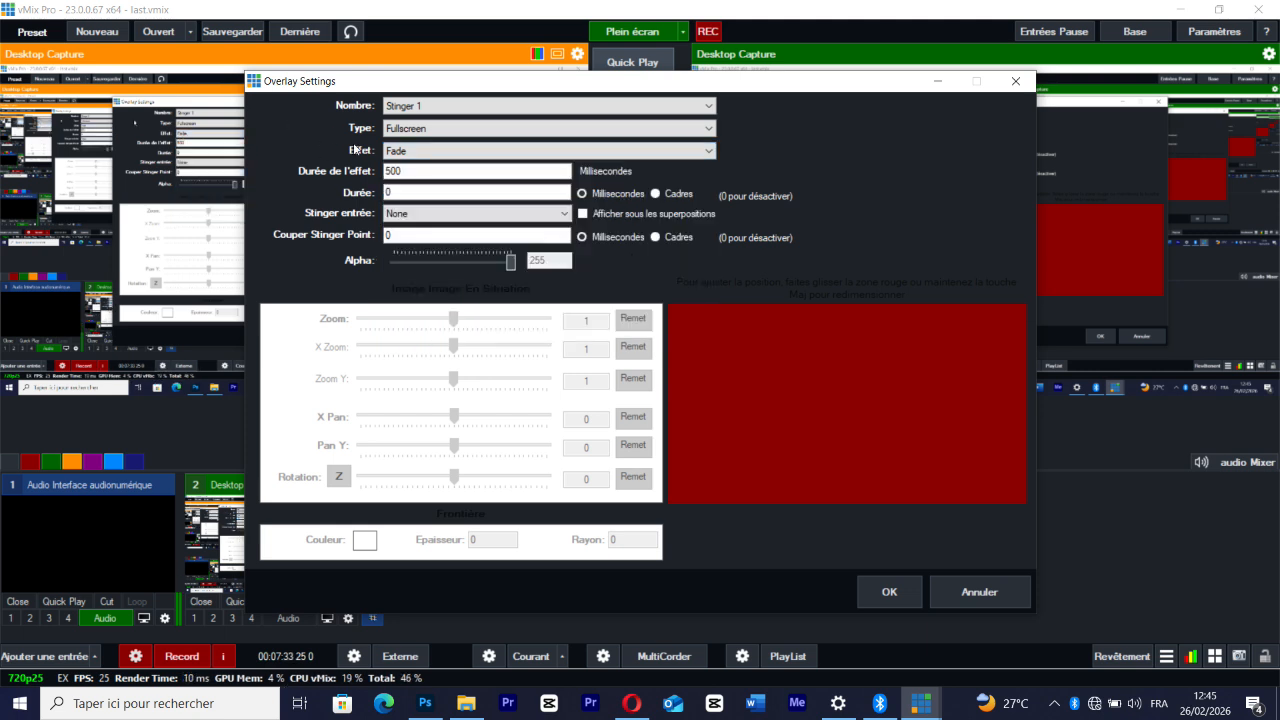
left_click(407, 168)
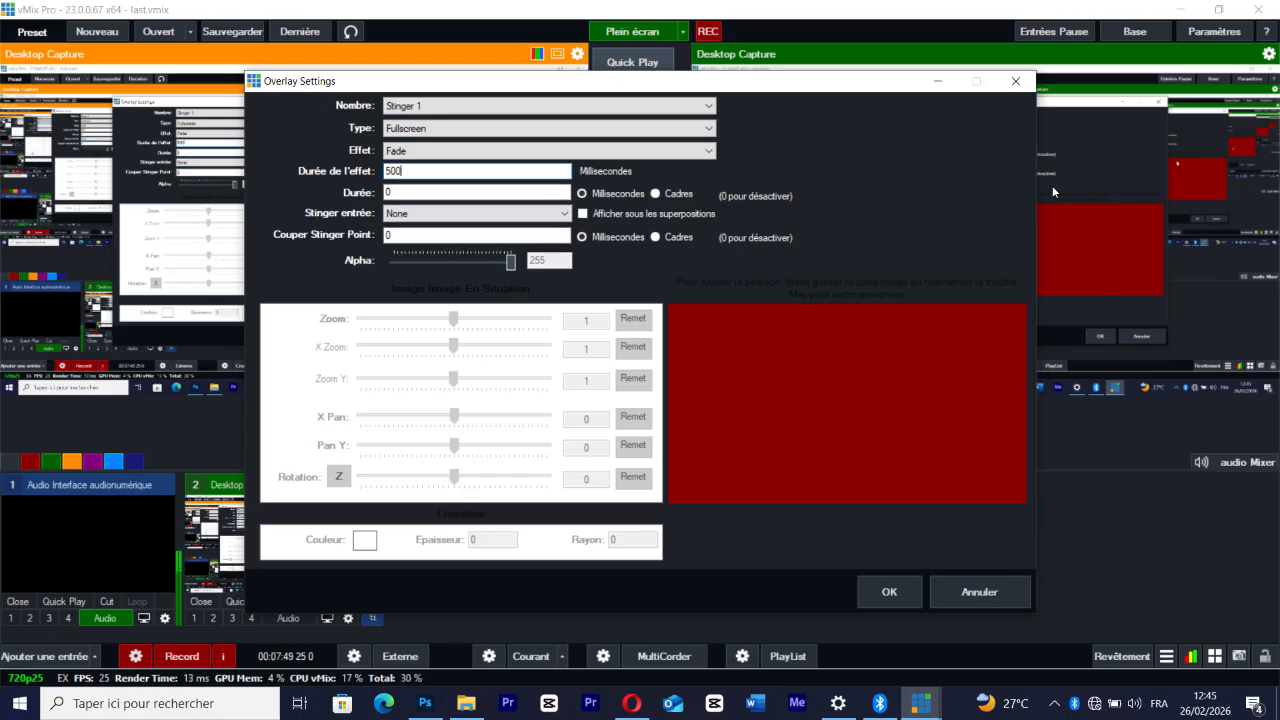
left_click(1020, 83)
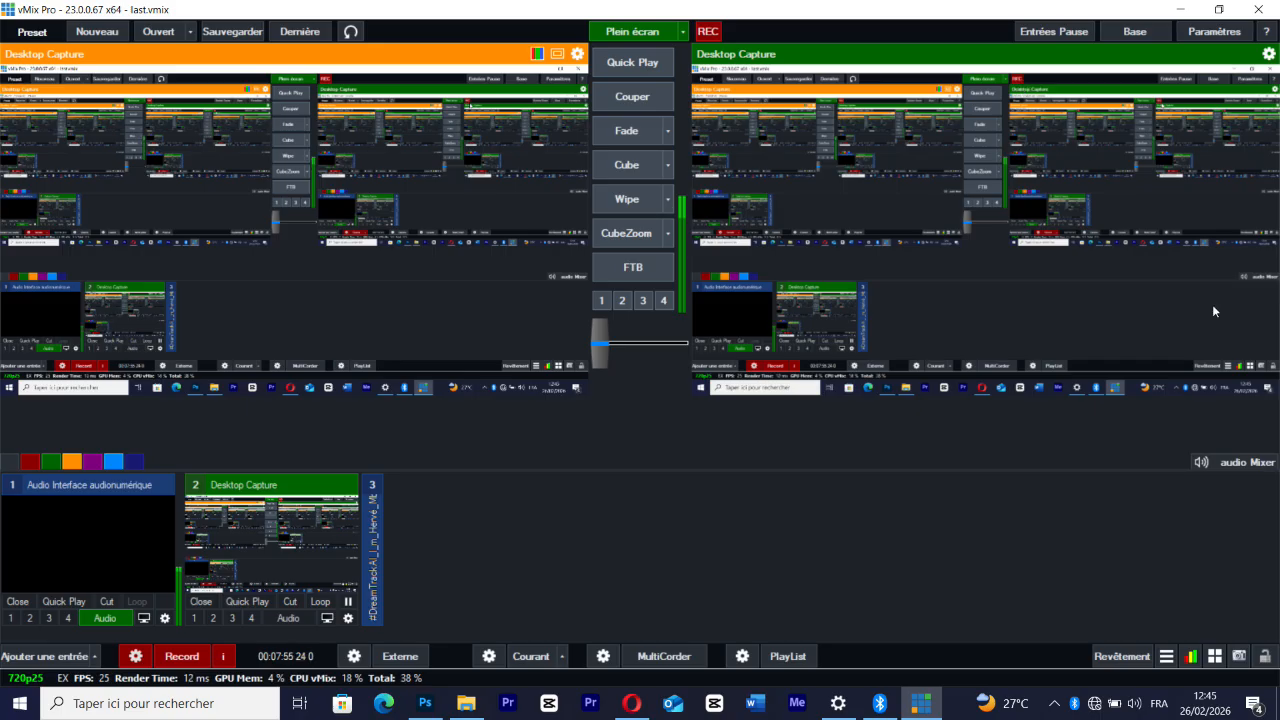
View the list of additional vMix tools and the shortcuts window, leaving both without changes
left_click(1166, 657)
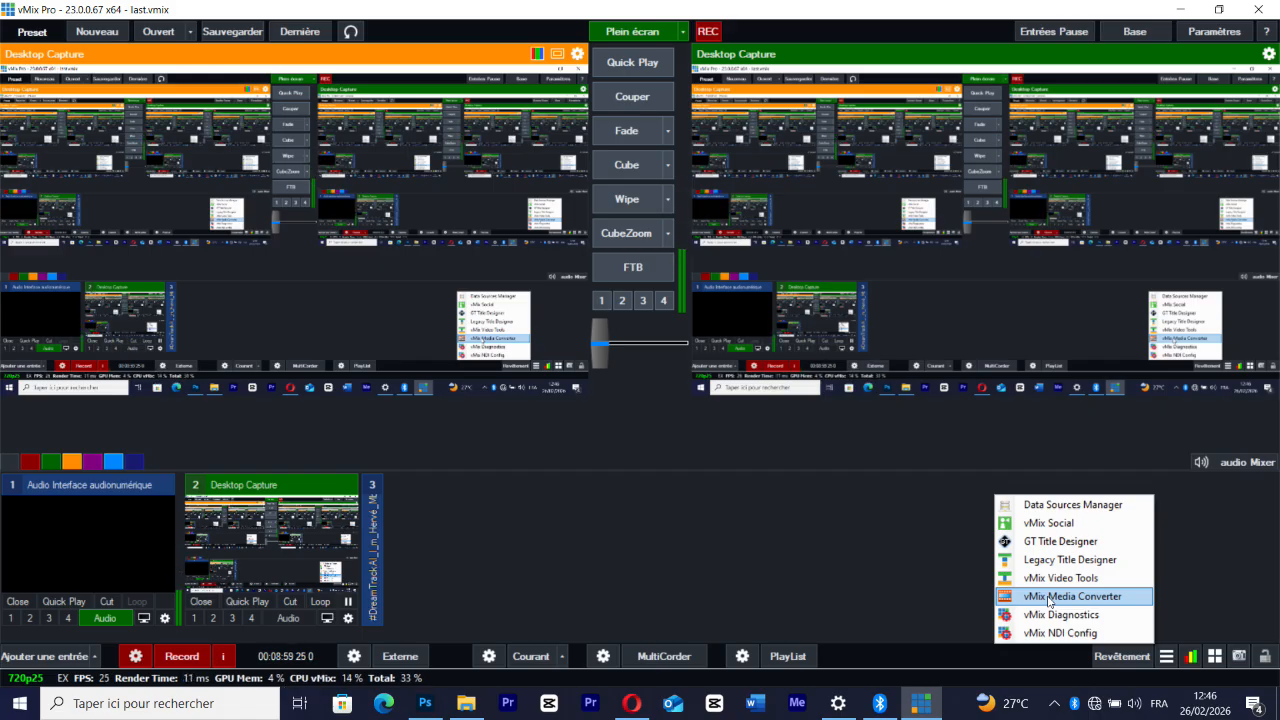
left_click(1188, 594)
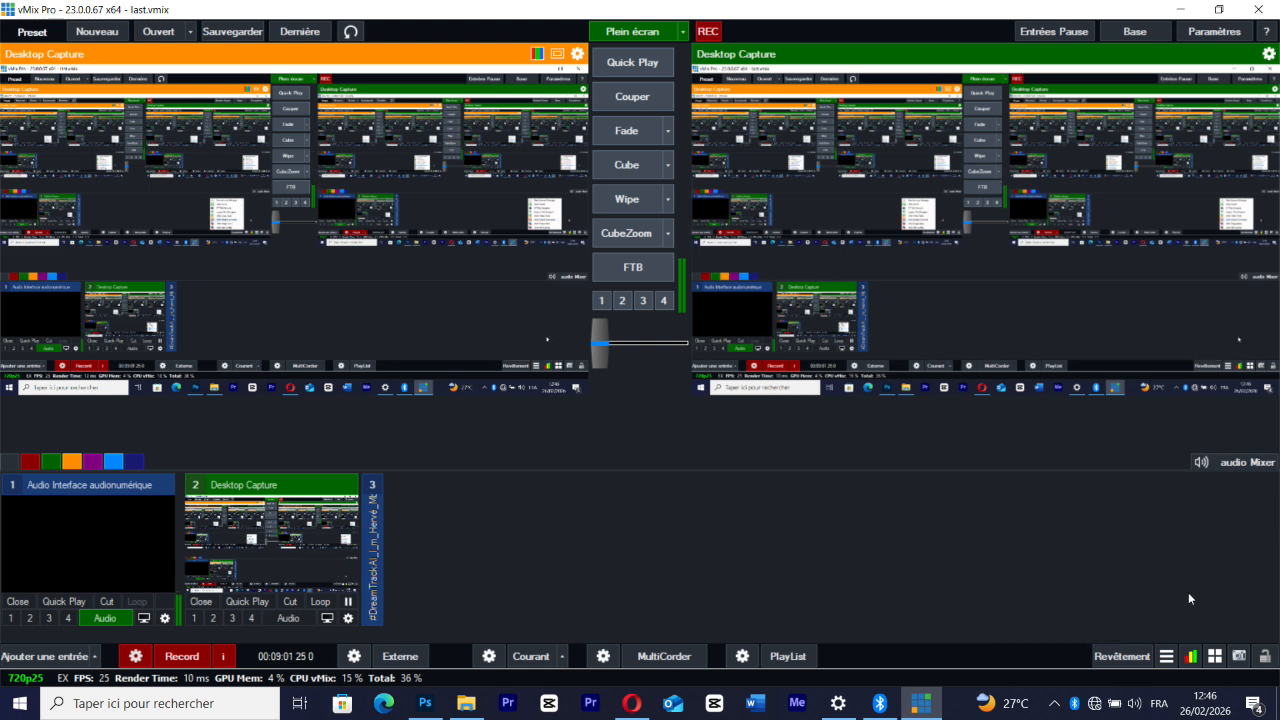
left_click(1215, 655)
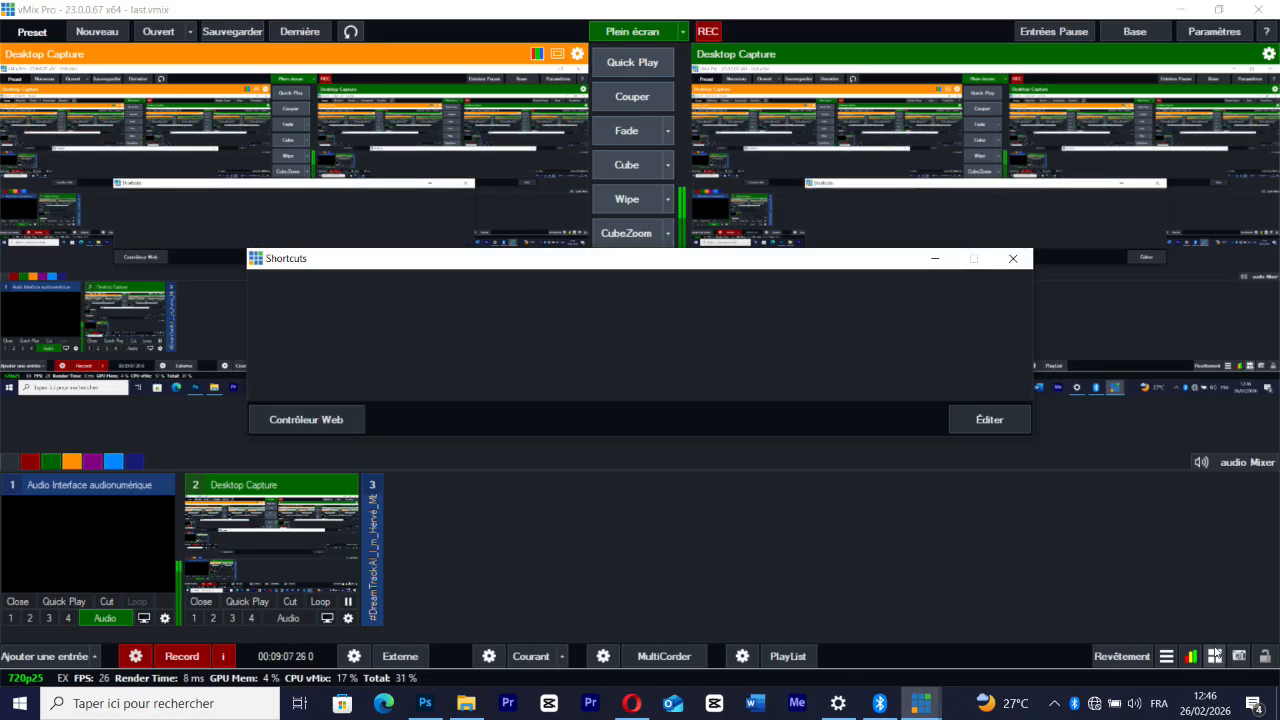
left_click(1013, 259)
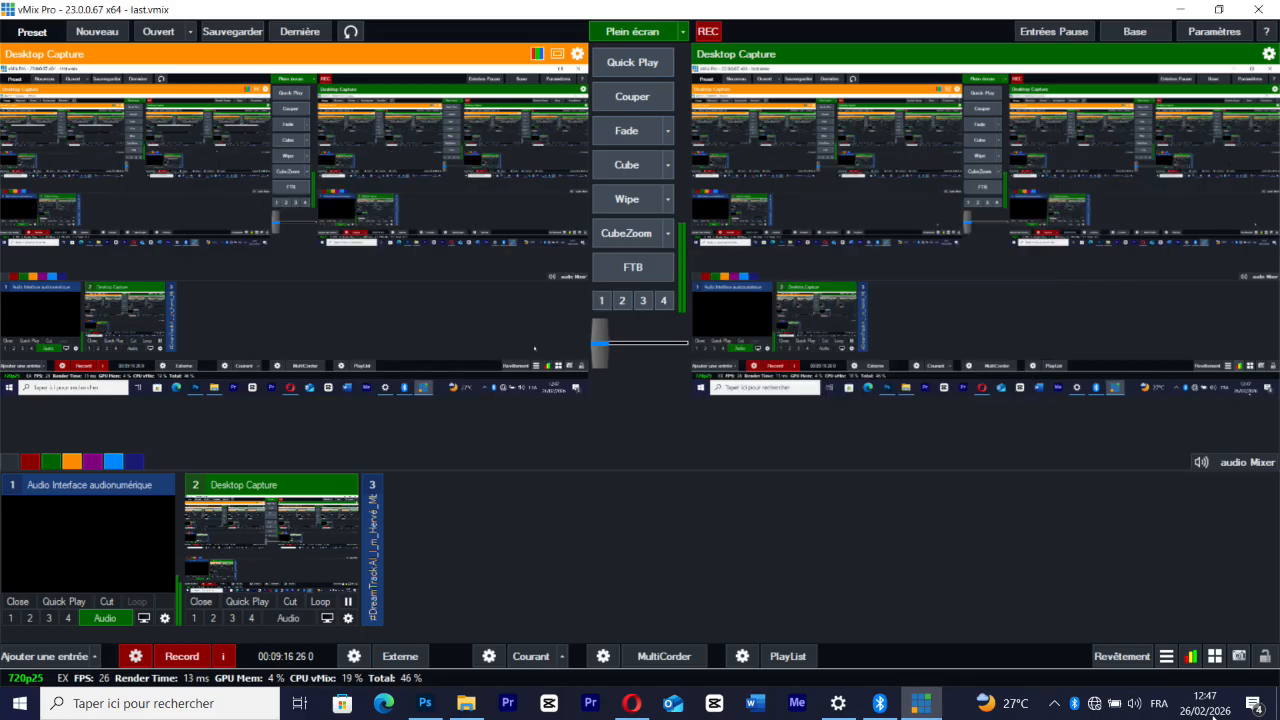
Open the snapshot save dialog, view the available image formats, and cancel without saving
left_click(1241, 656)
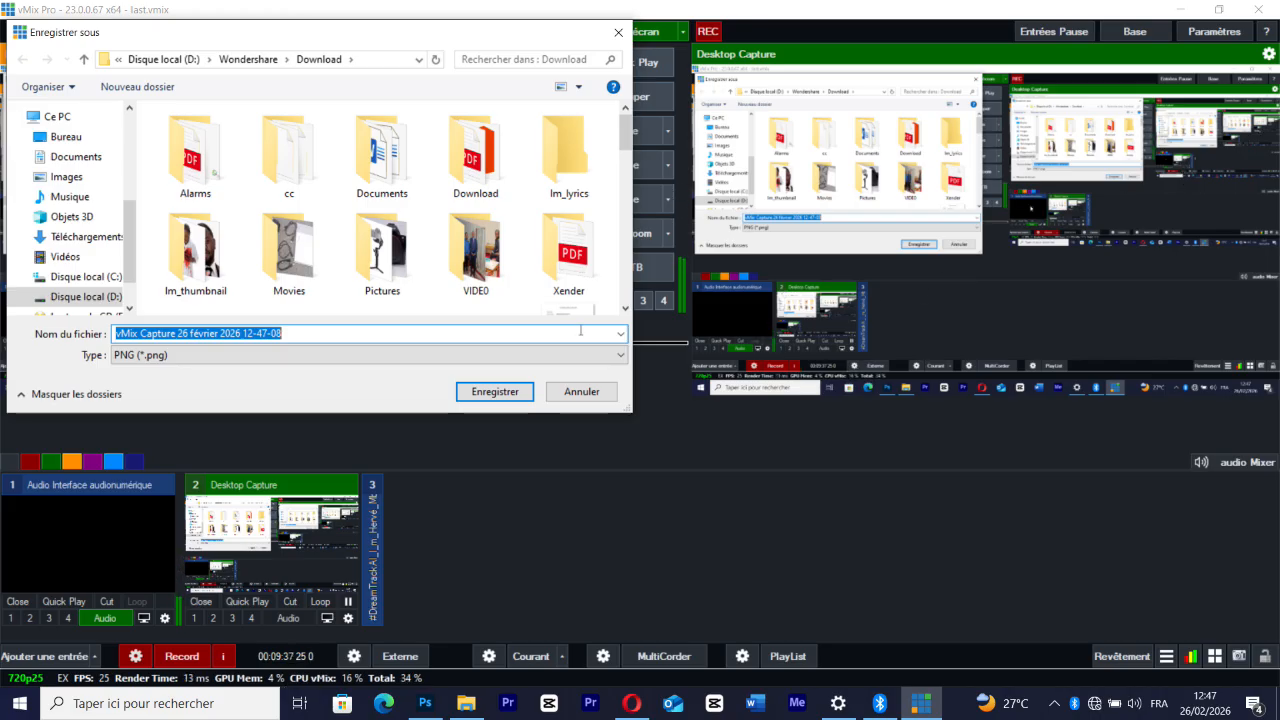
left_click(262, 358)
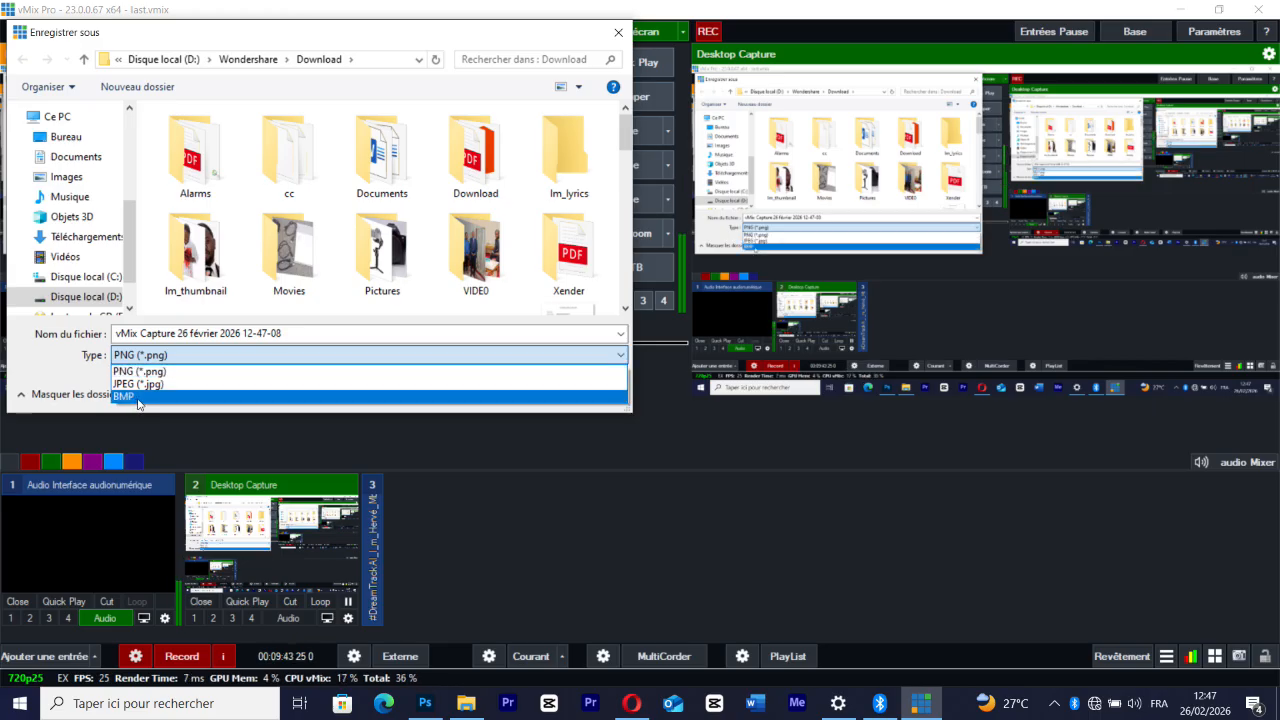
left_click(615, 38)
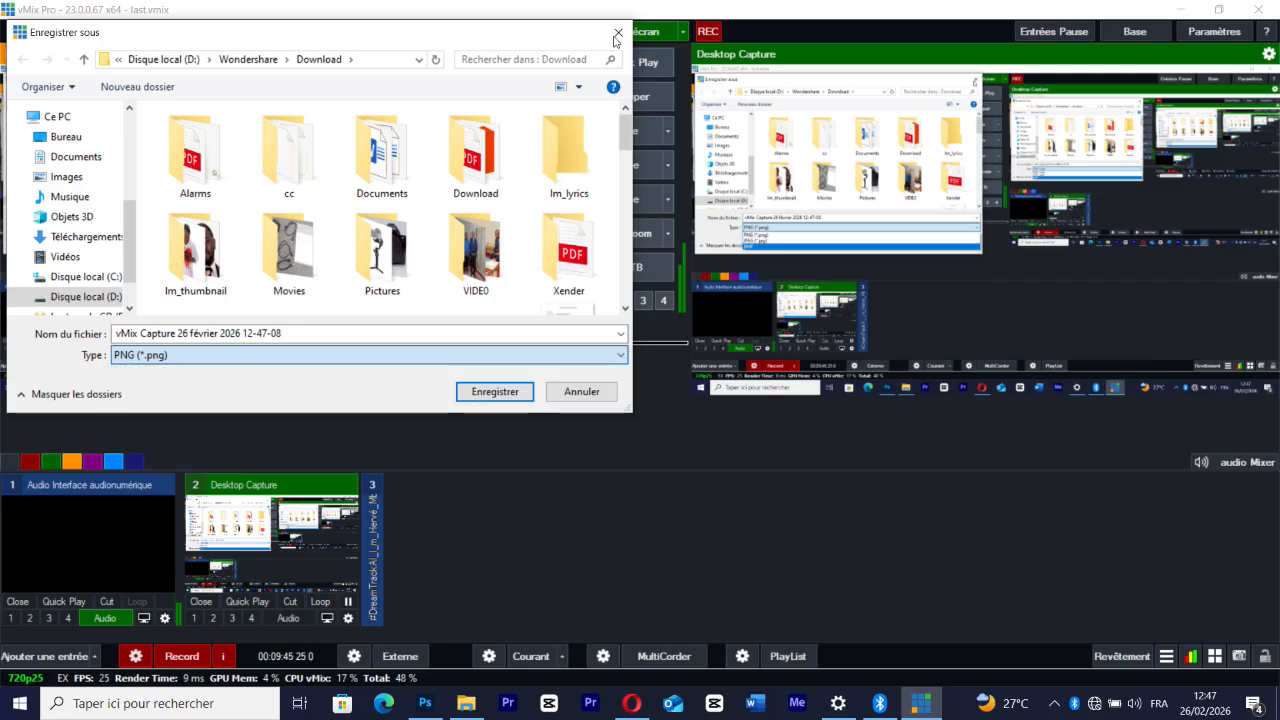
left_click(616, 37)
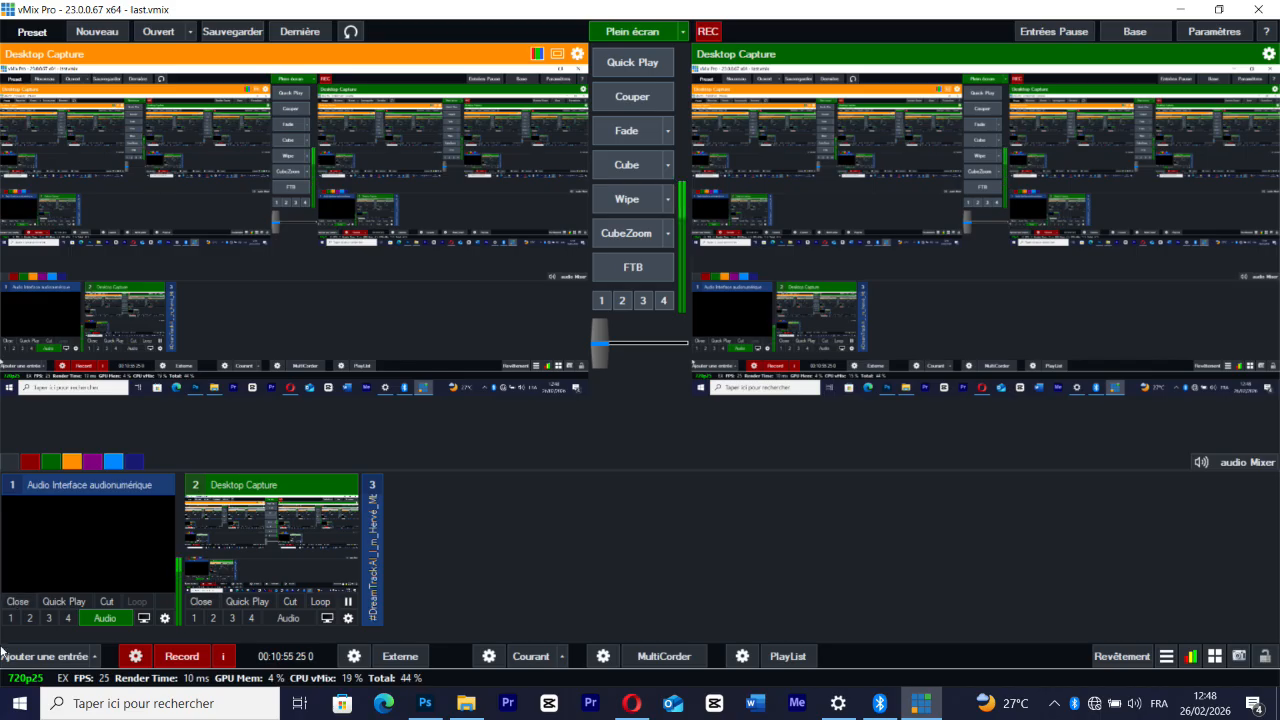
Add the Green_screen_pack 360p MP4 from the Vidéos folder as a new video input
left_click(49, 657)
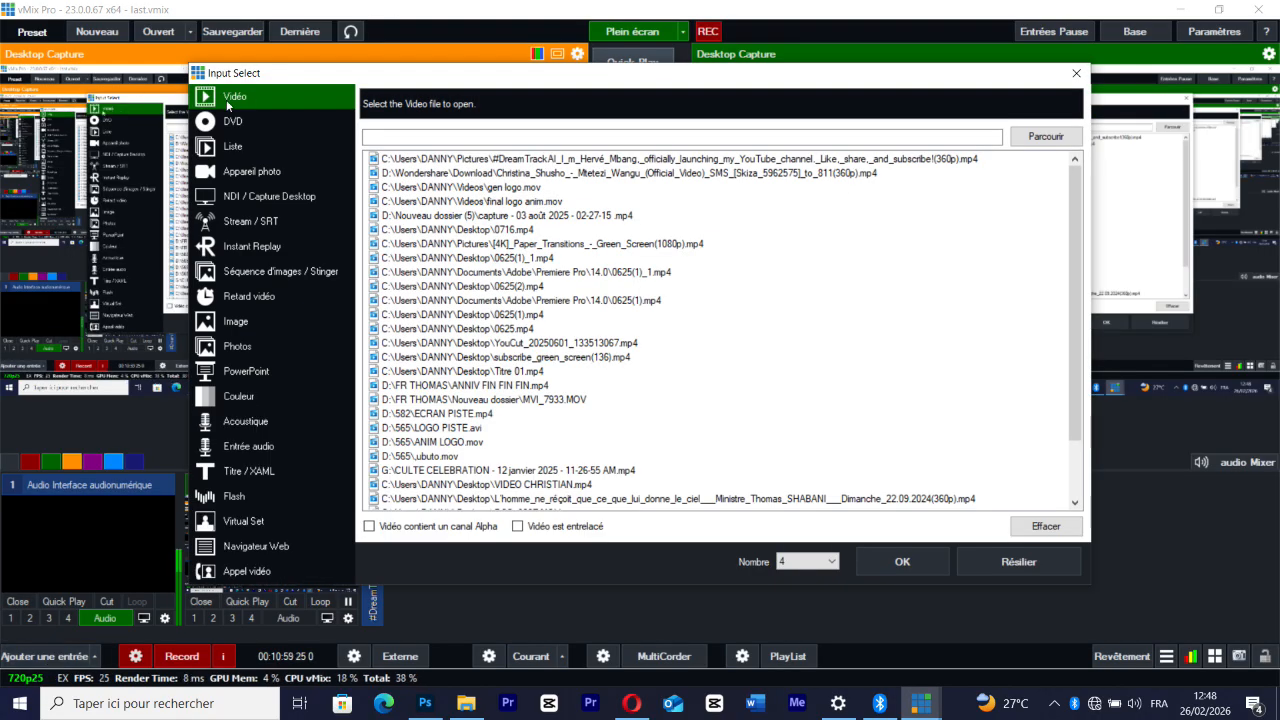
left_click(1023, 135)
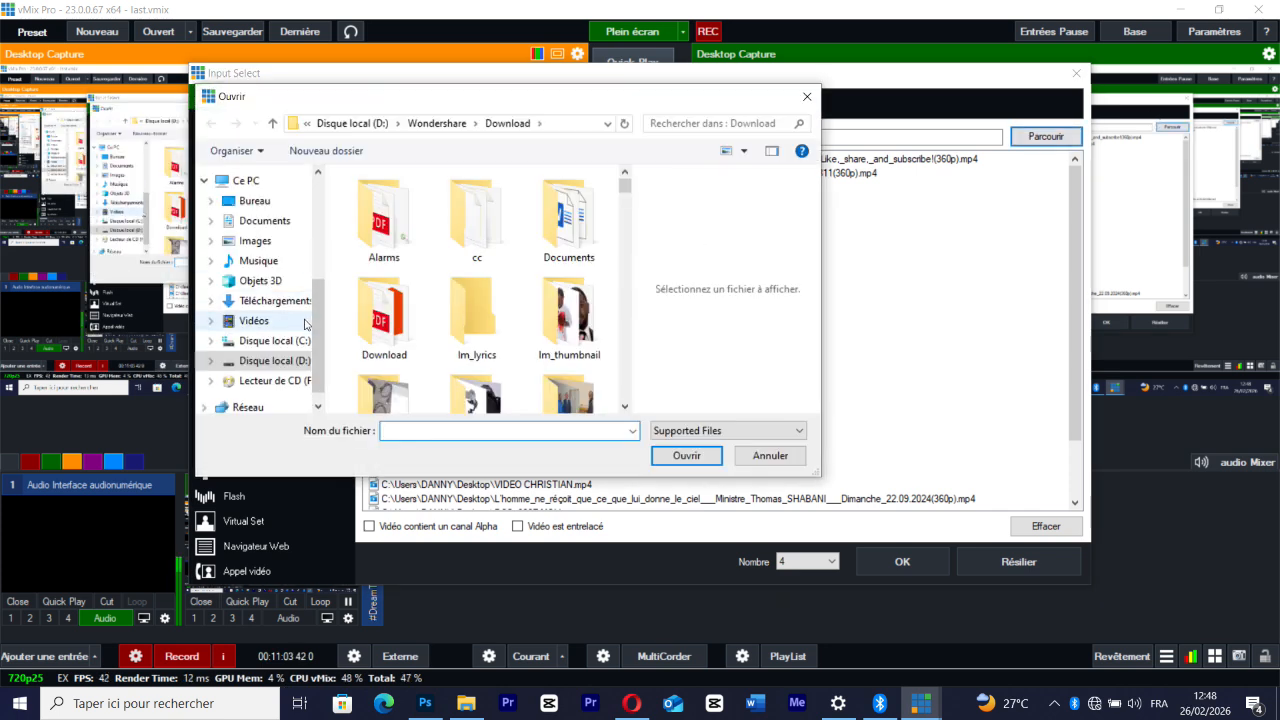
left_click(280, 327)
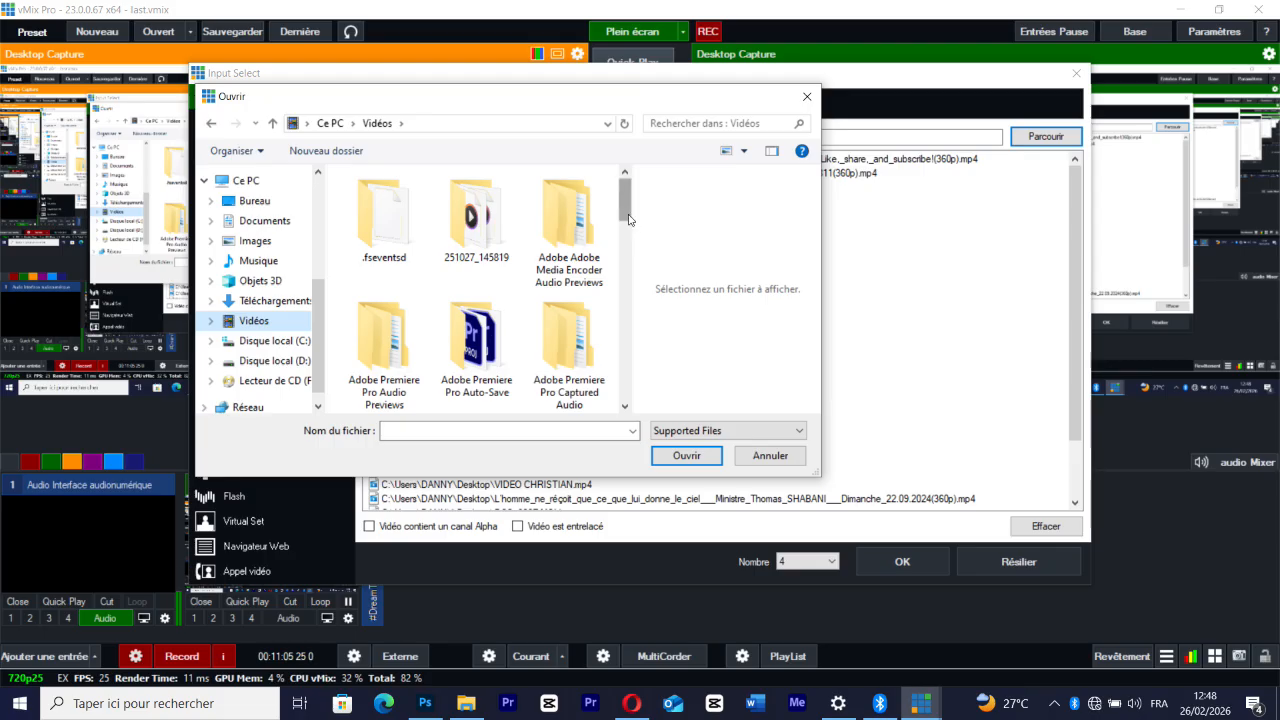
left_click_drag(626, 215, 621, 409)
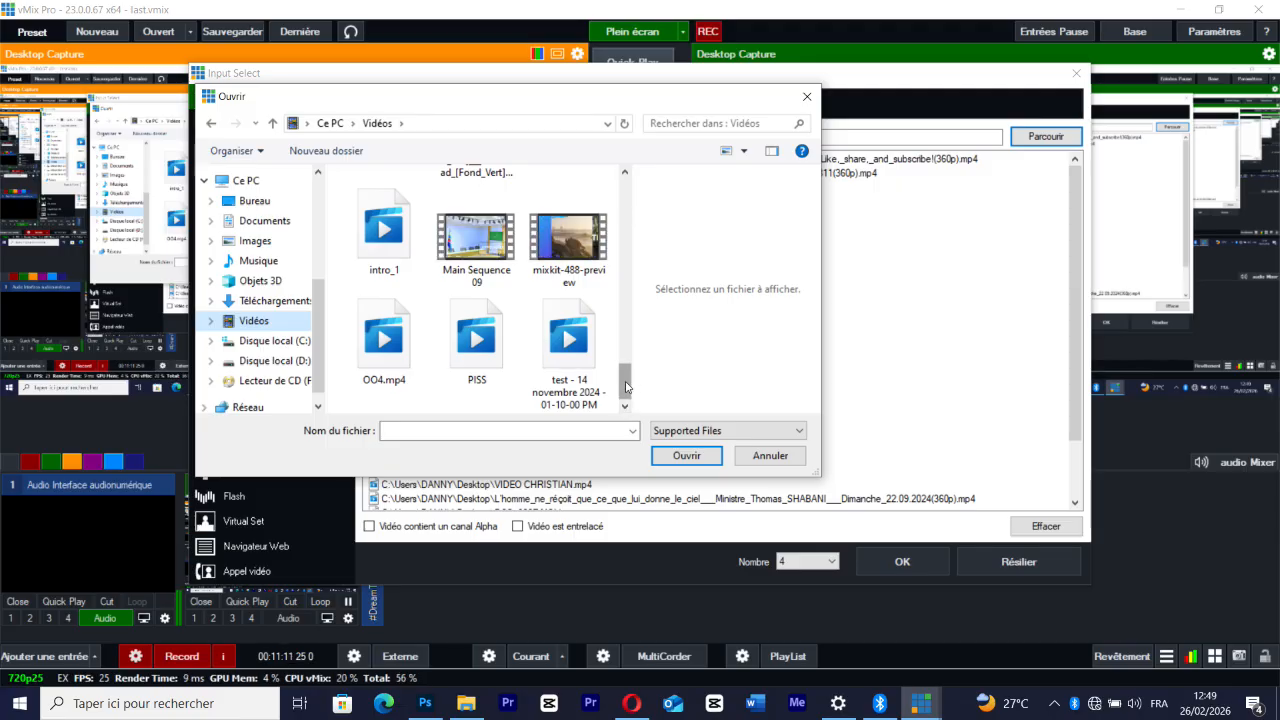
scroll(505, 262, "up", 2)
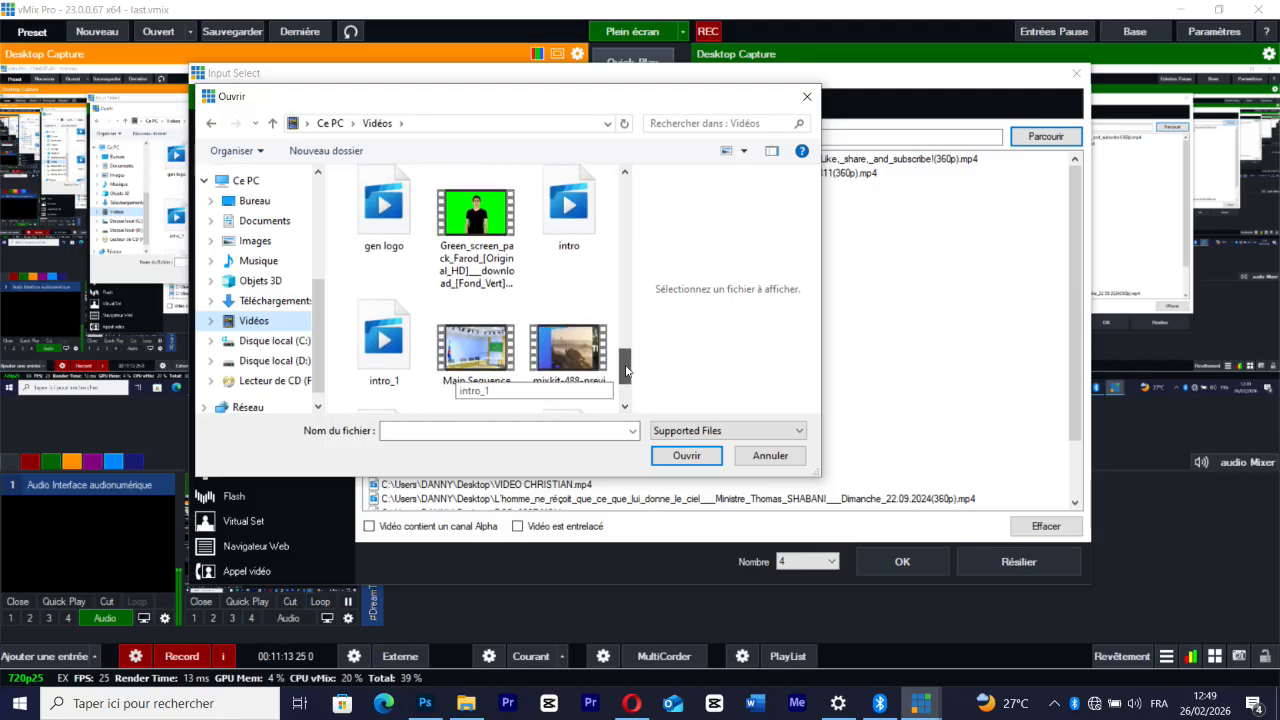
double_click(477, 245)
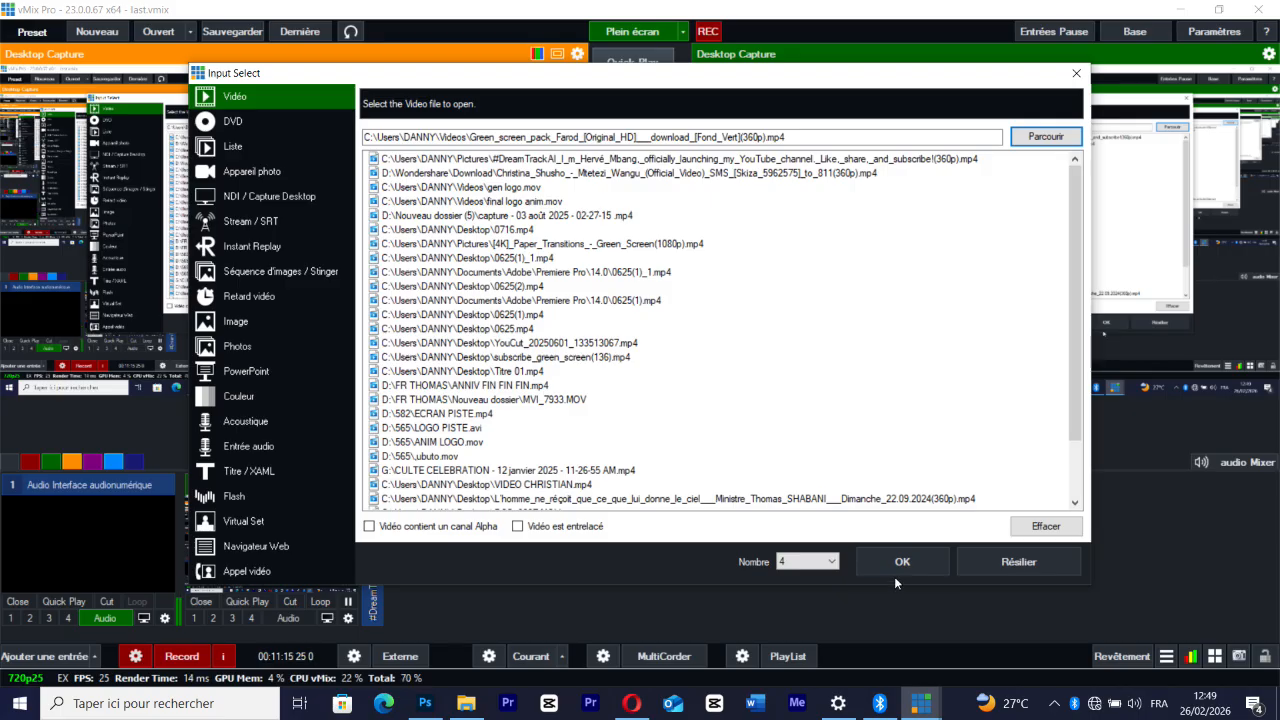
left_click(896, 558)
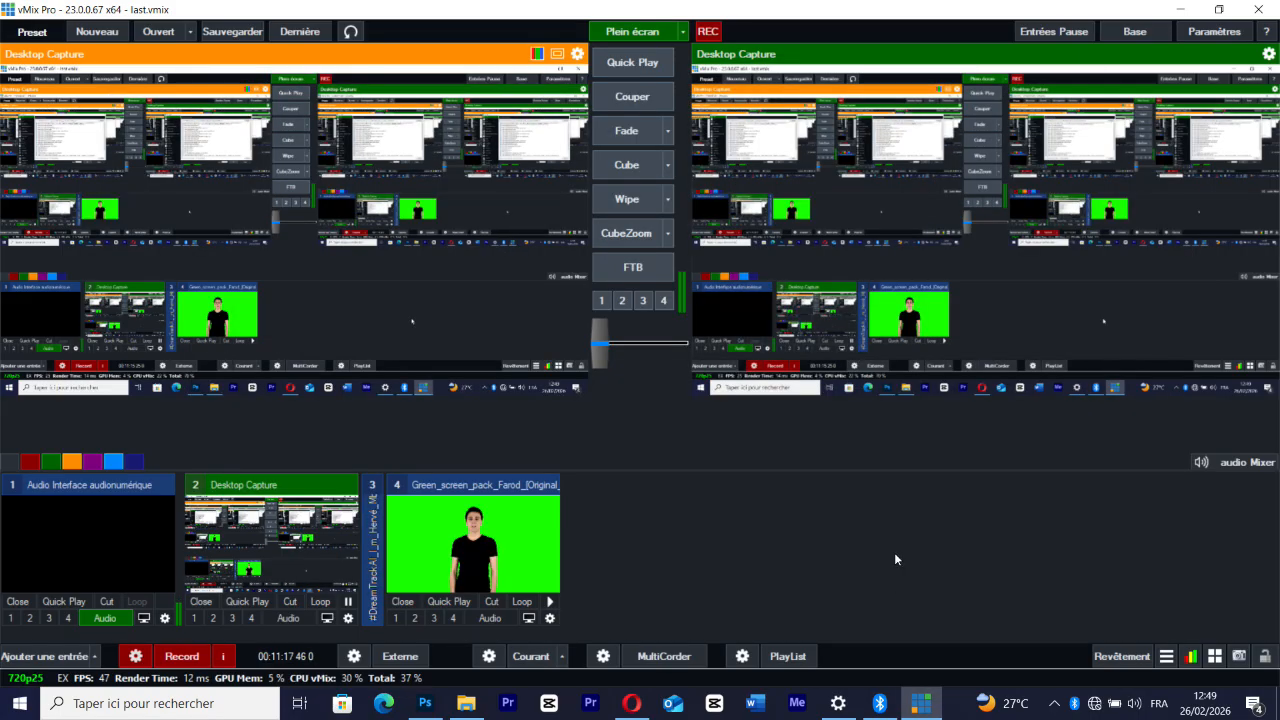
Disable automatic audio mixing, automatic play with transition and automatic pause after transition for the green-screen video input
left_click(551, 619)
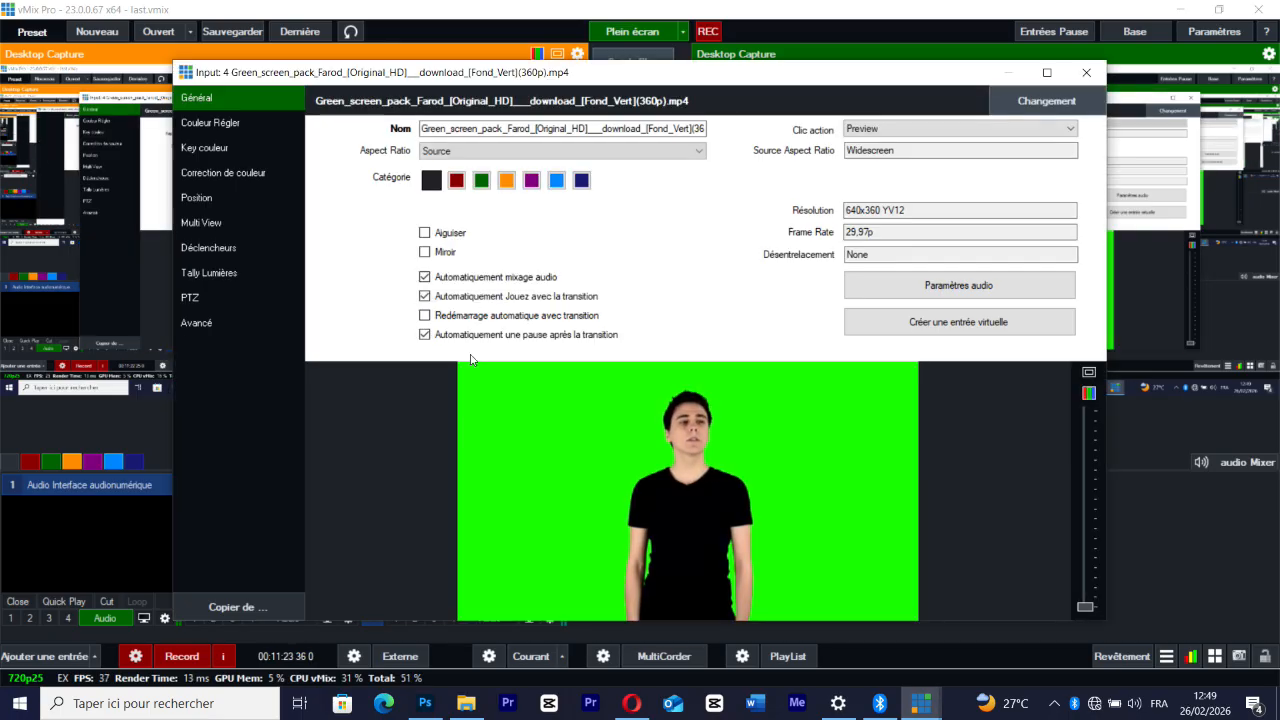
left_click(425, 296)
left_click(425, 334)
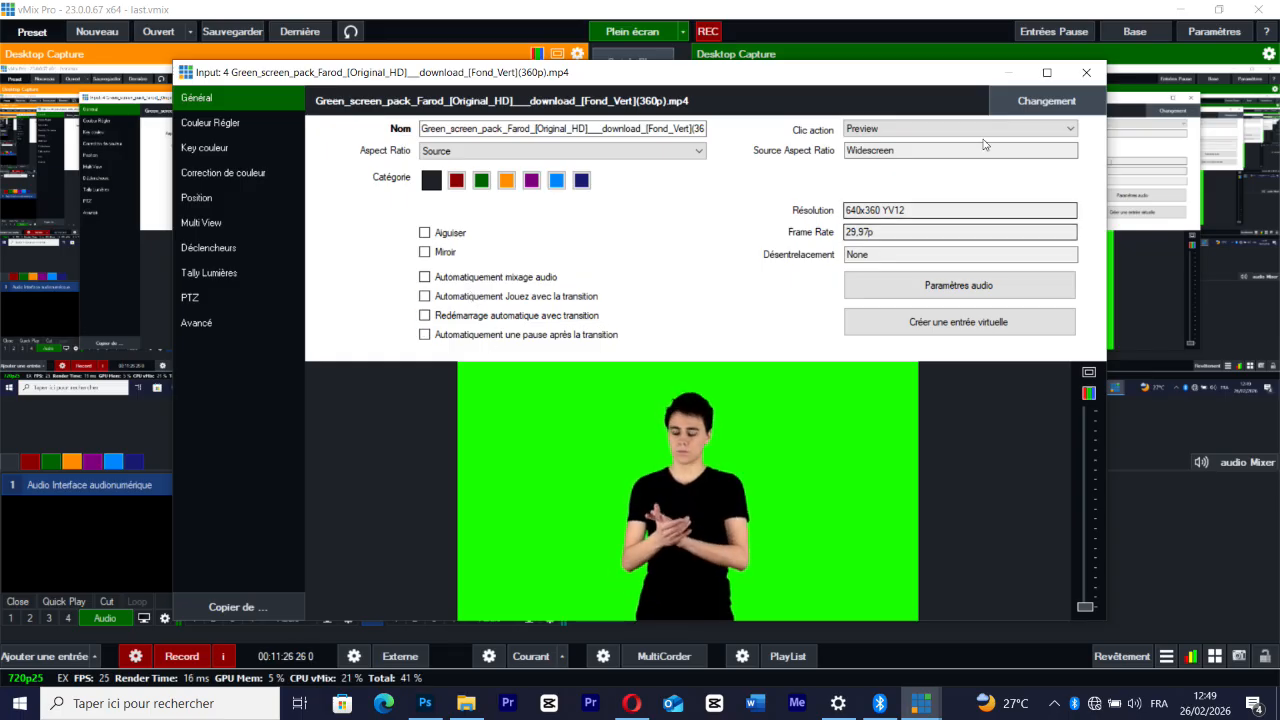
Close the input settings, view the available camera devices for a new camera input, and cancel without adding one
left_click(1086, 72)
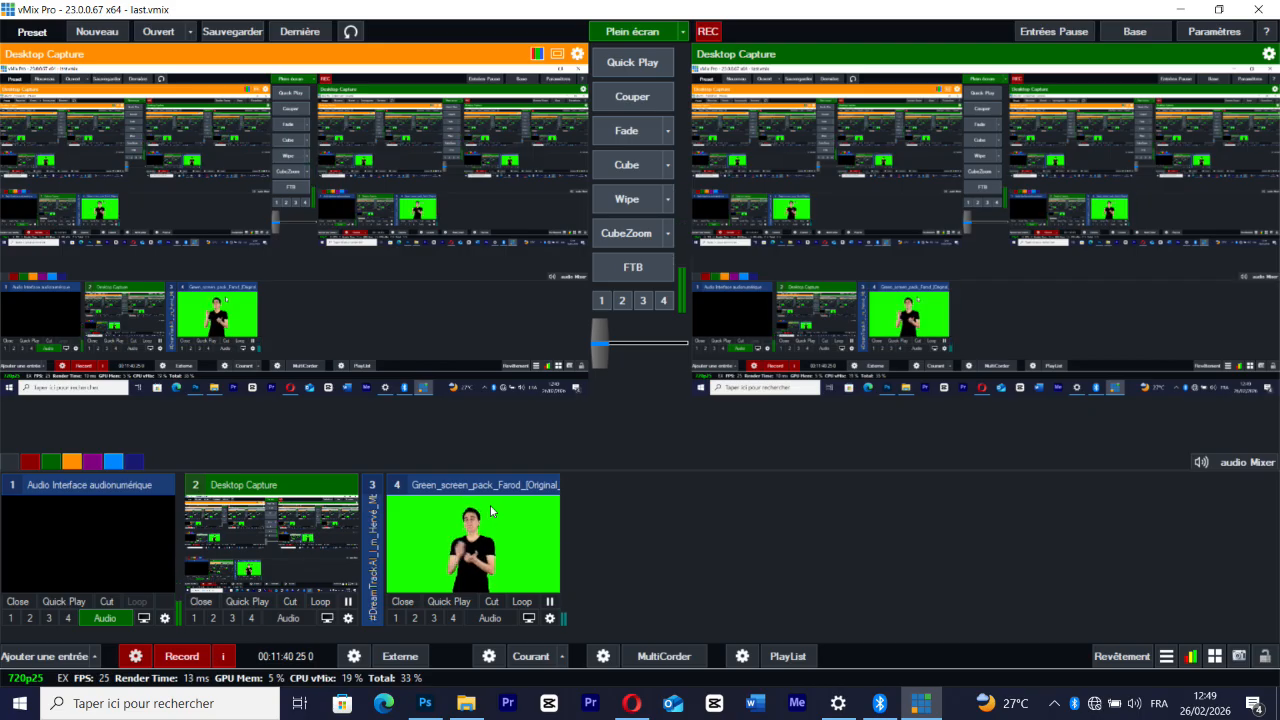
left_click(49, 656)
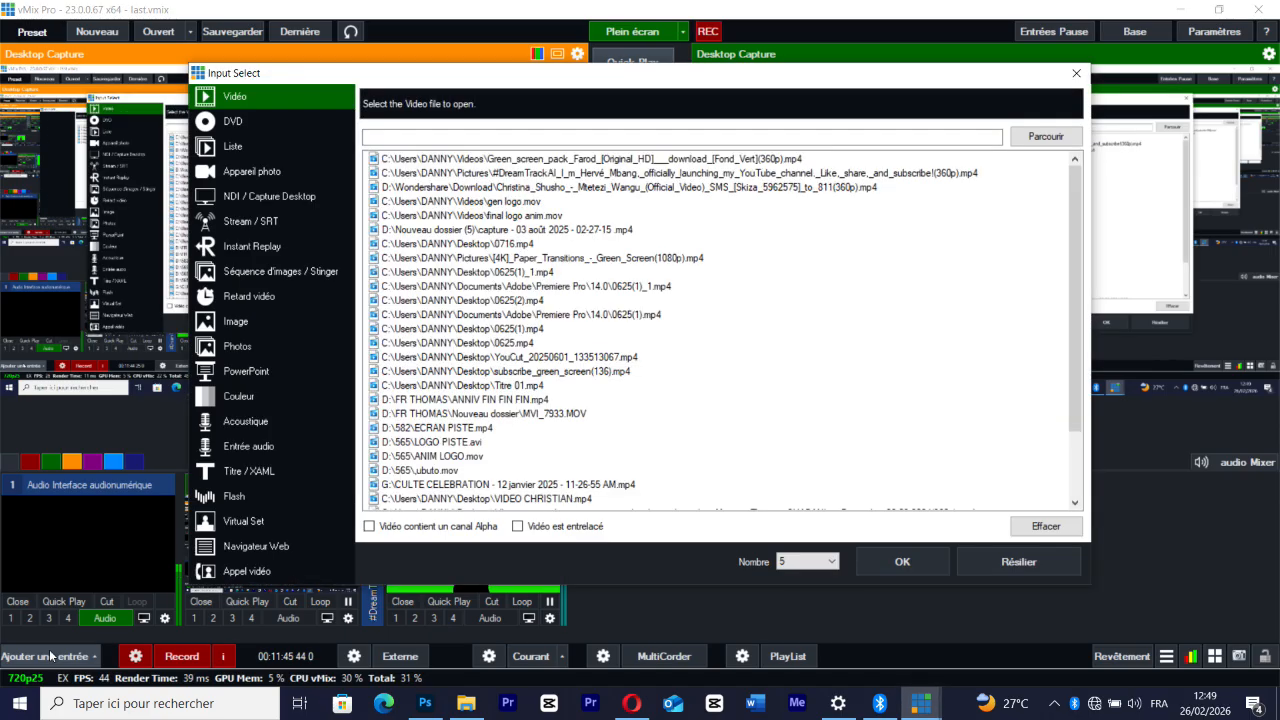
left_click(257, 170)
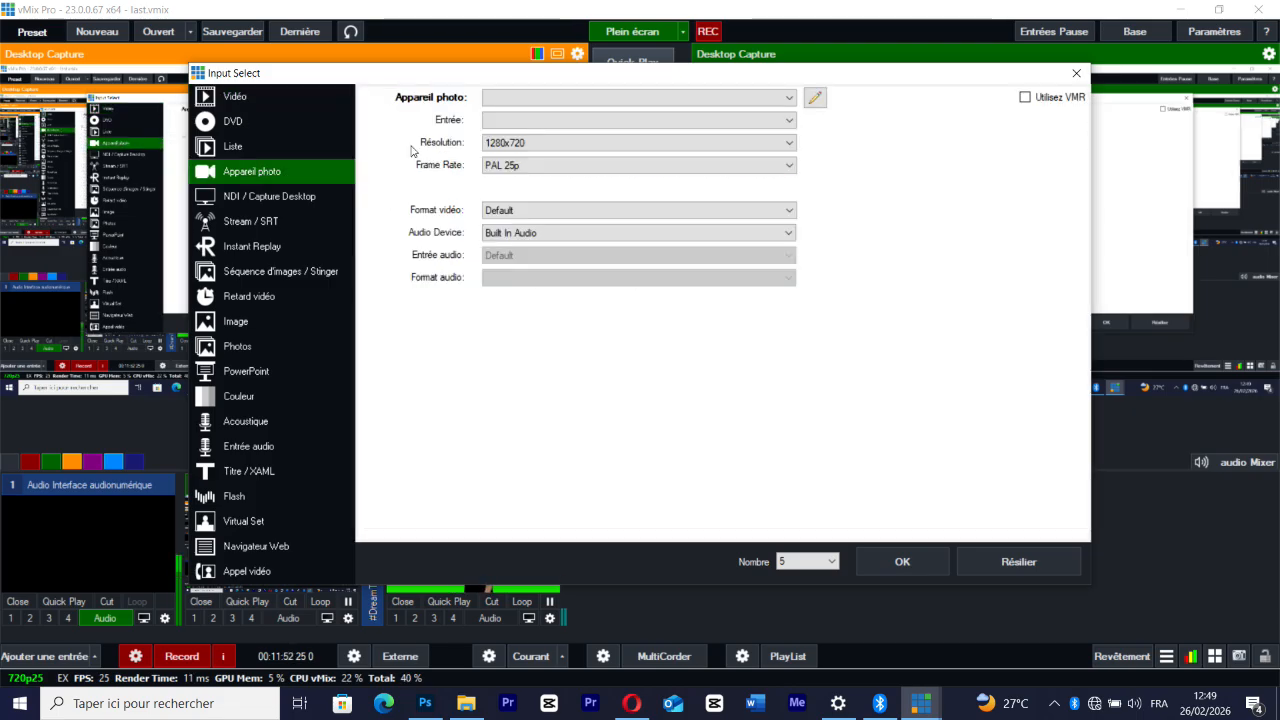
left_click(521, 97)
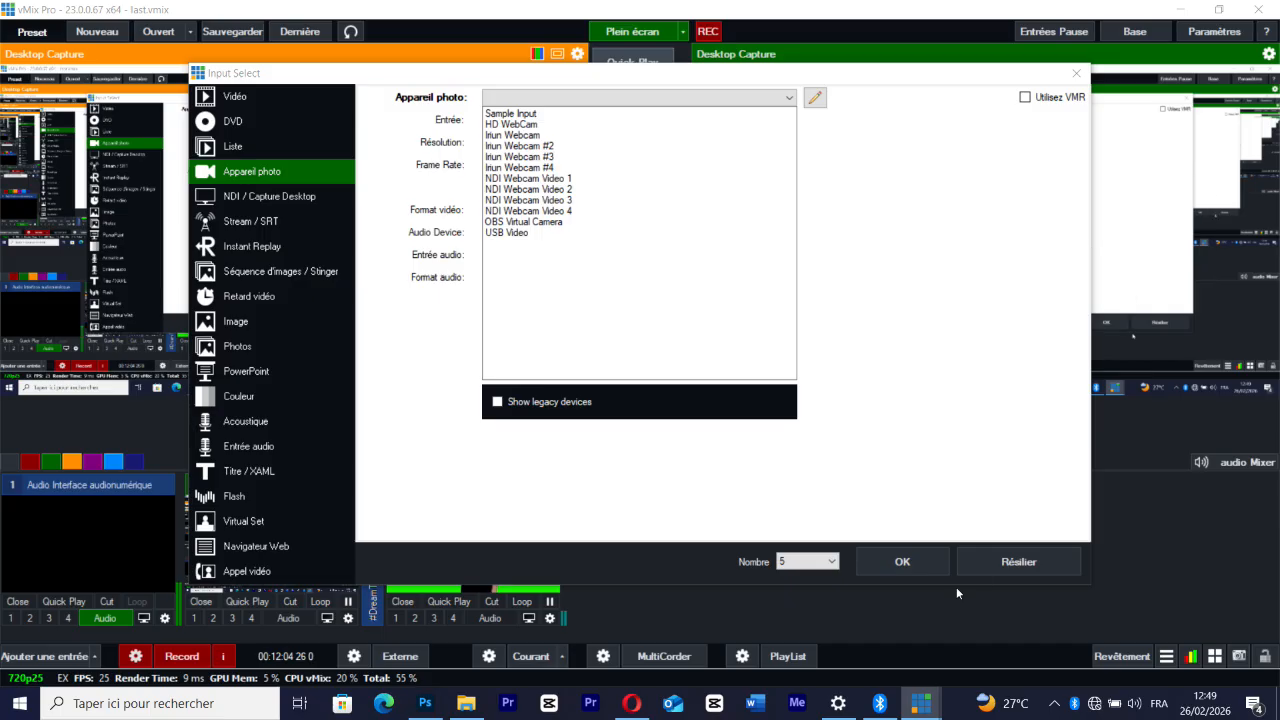
left_click(1003, 563)
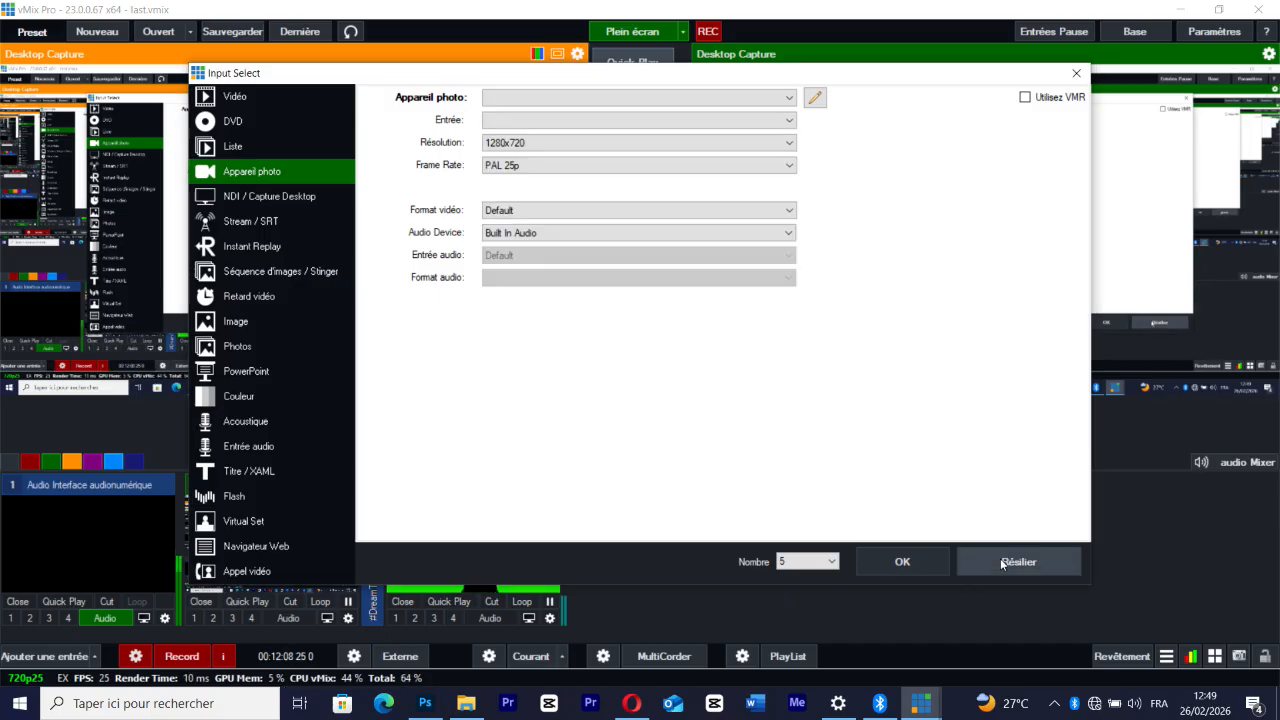
left_click(1002, 563)
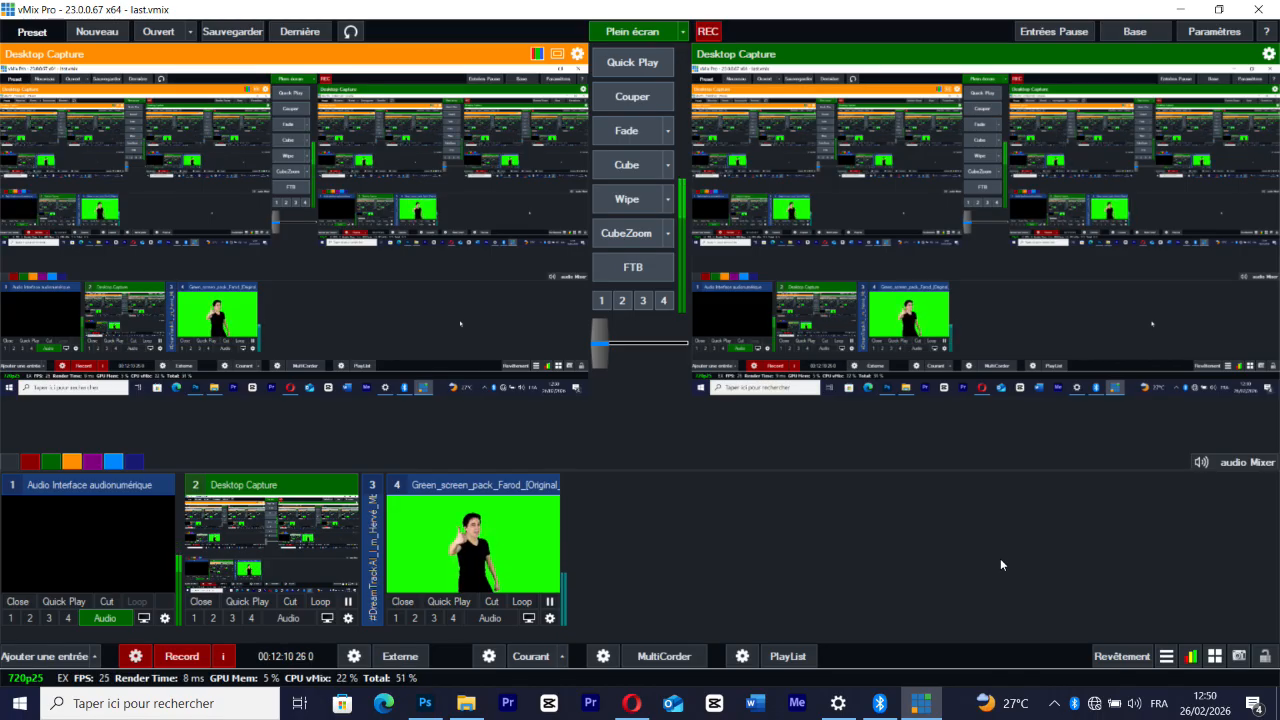
Put the green-screen video in preview, seek to about 00:11:07, restart it from the beginning and pause it
left_click(538, 489)
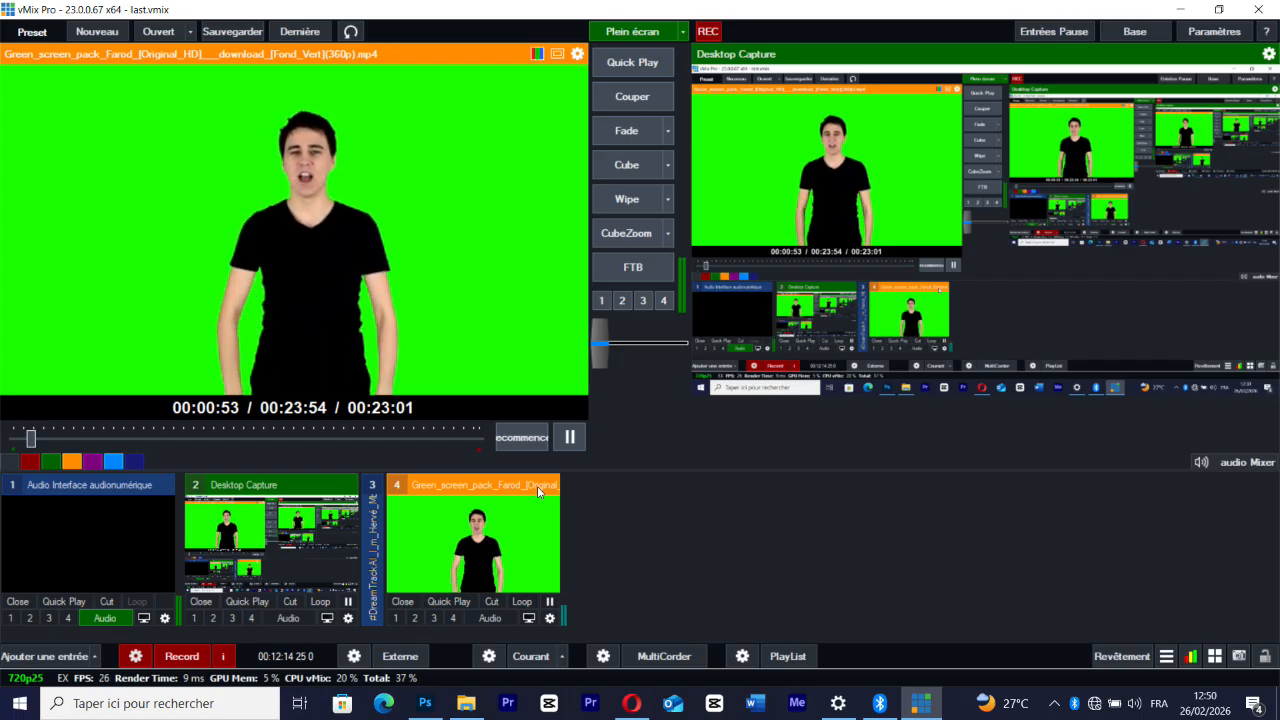
left_click(230, 438)
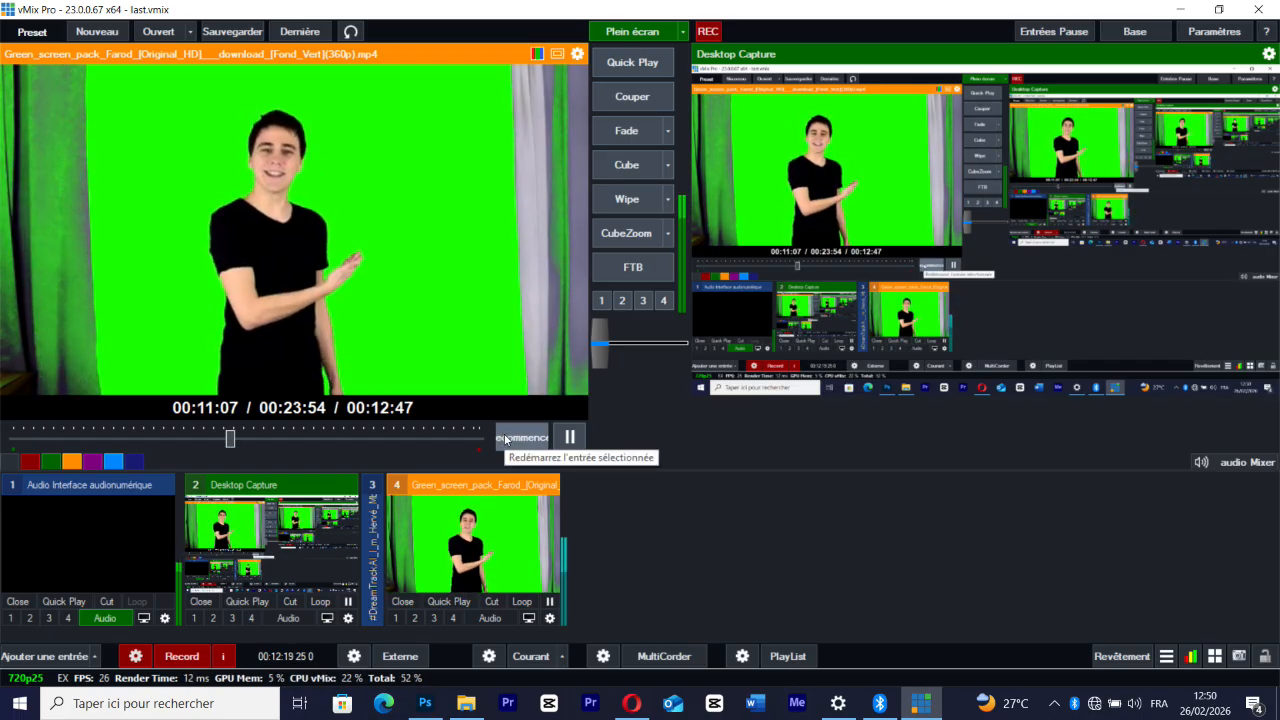
left_click(506, 440)
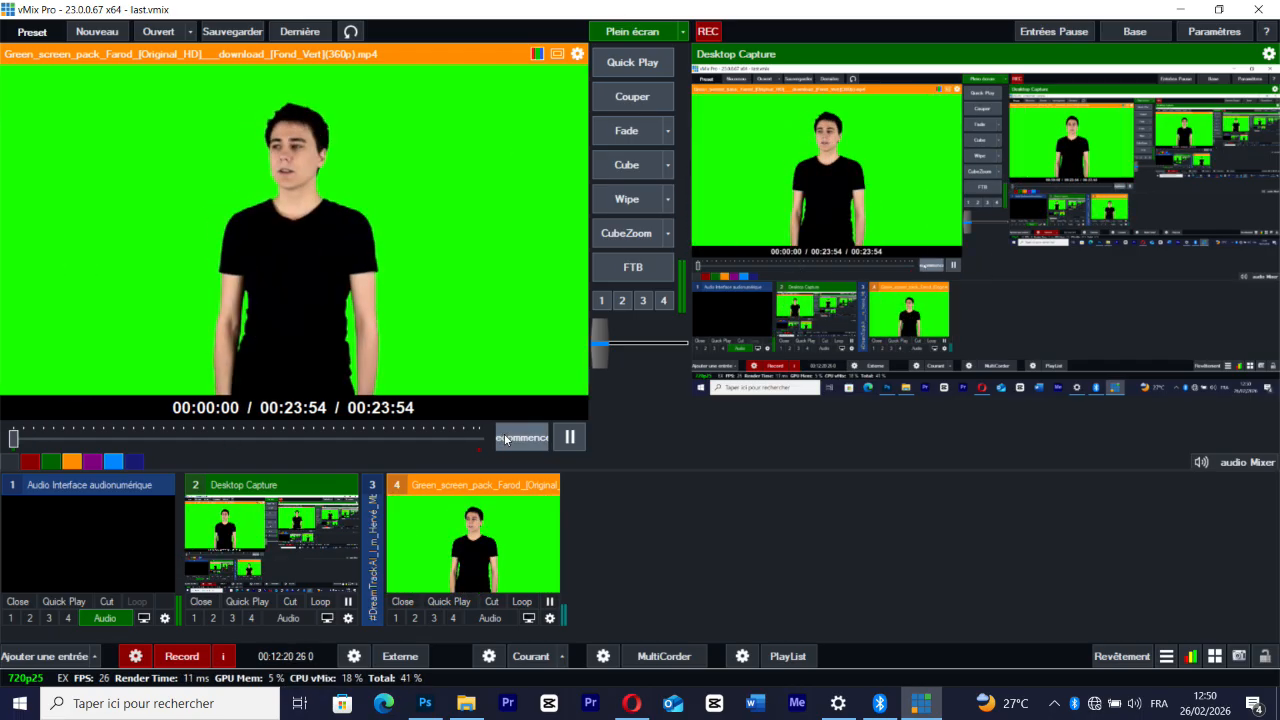
left_click(549, 601)
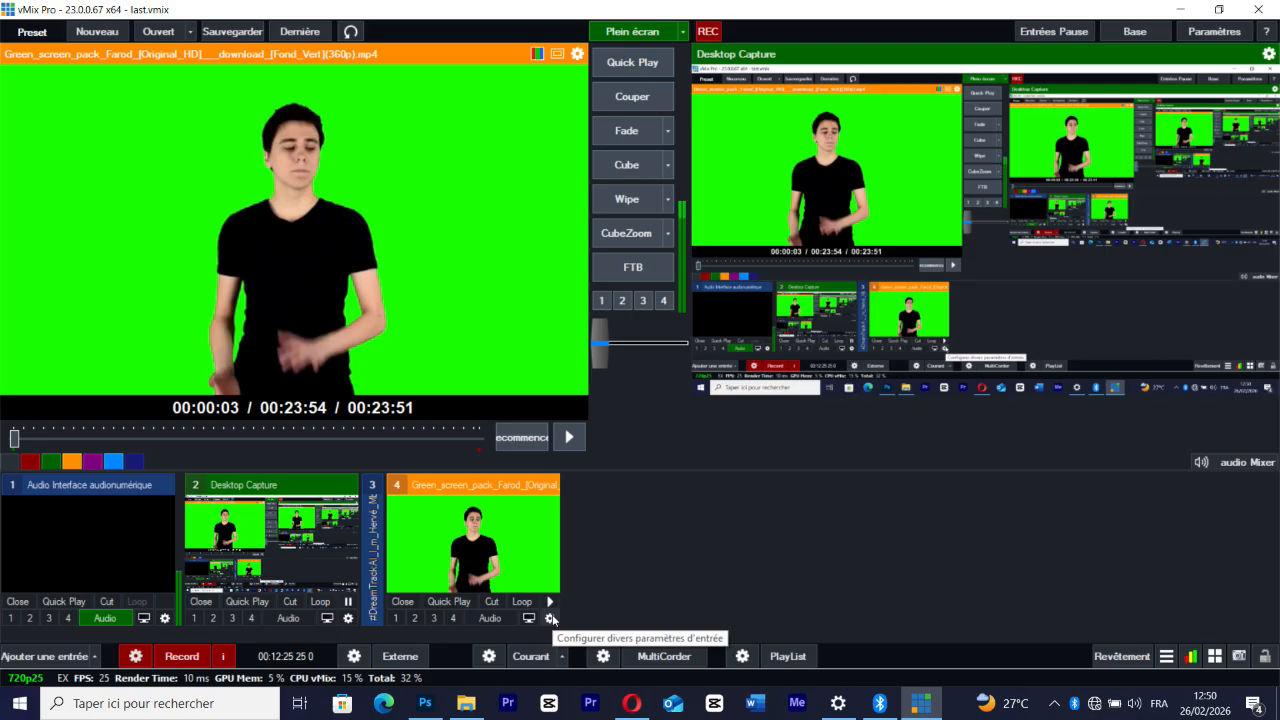
Try the Widescreen and Anamorphic aspect ratios in the green-screen input's settings and return the ratio to Source
left_click(550, 618)
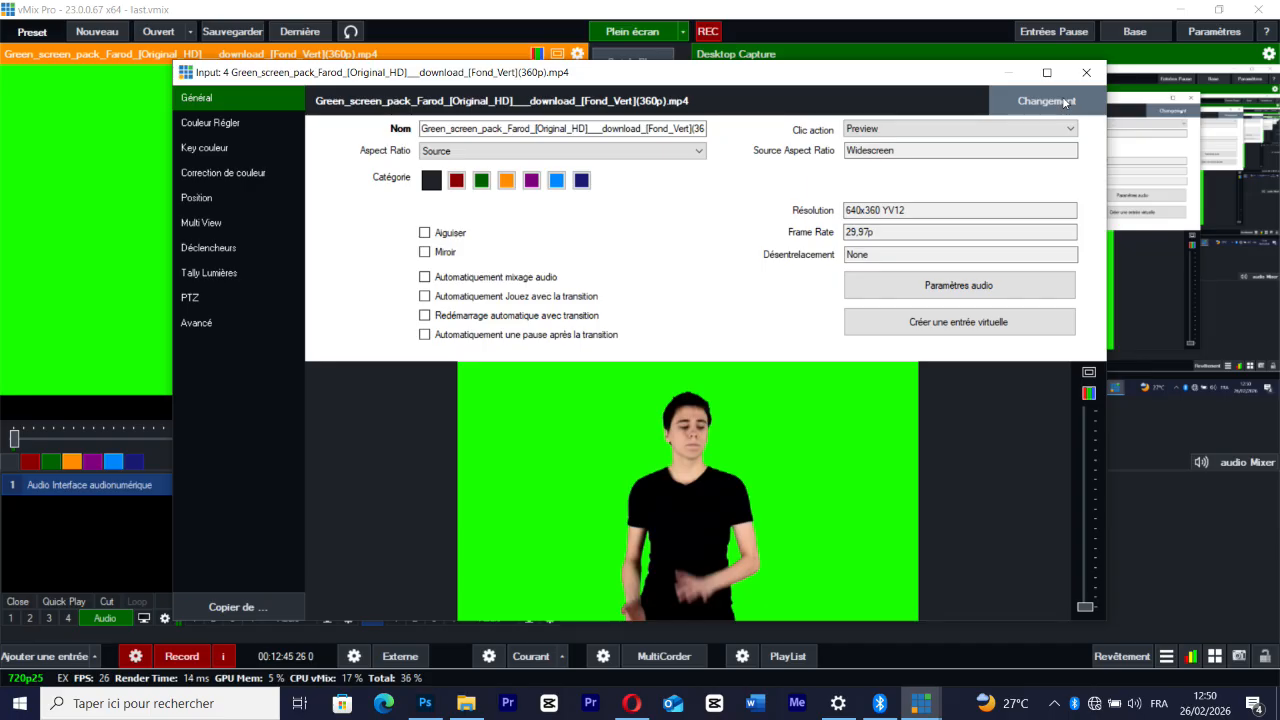
left_click(687, 152)
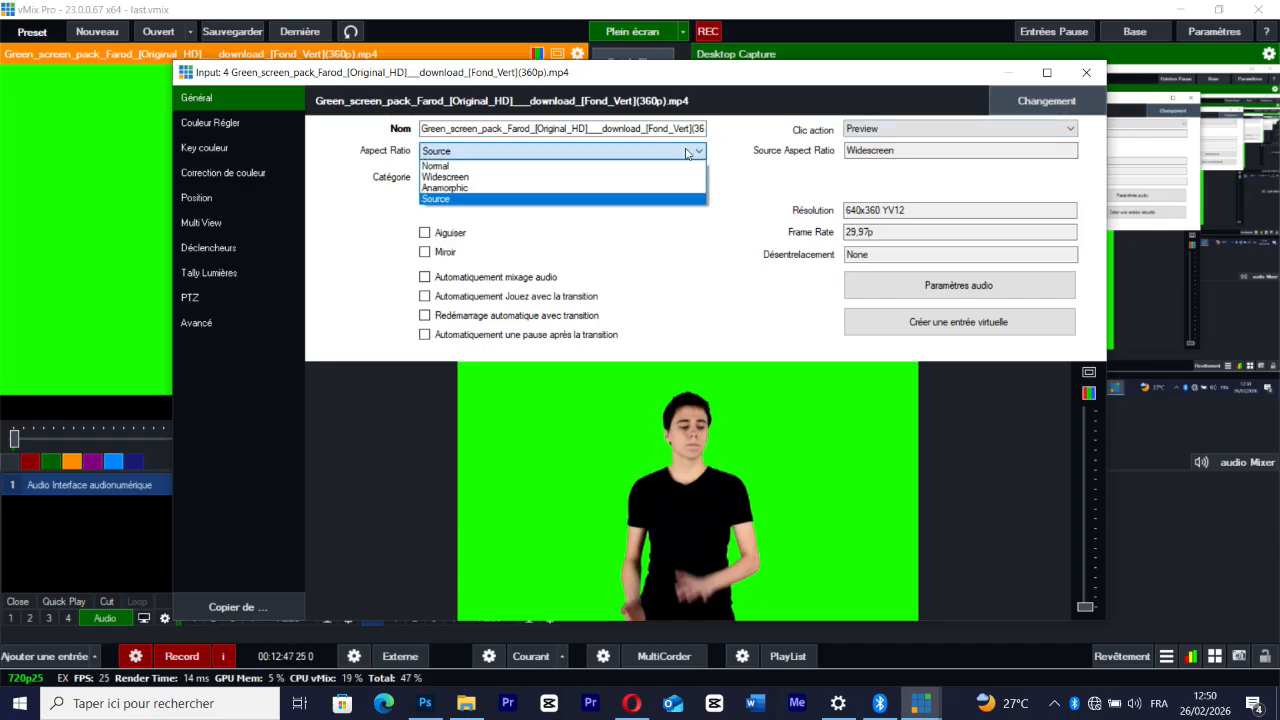
left_click(615, 178)
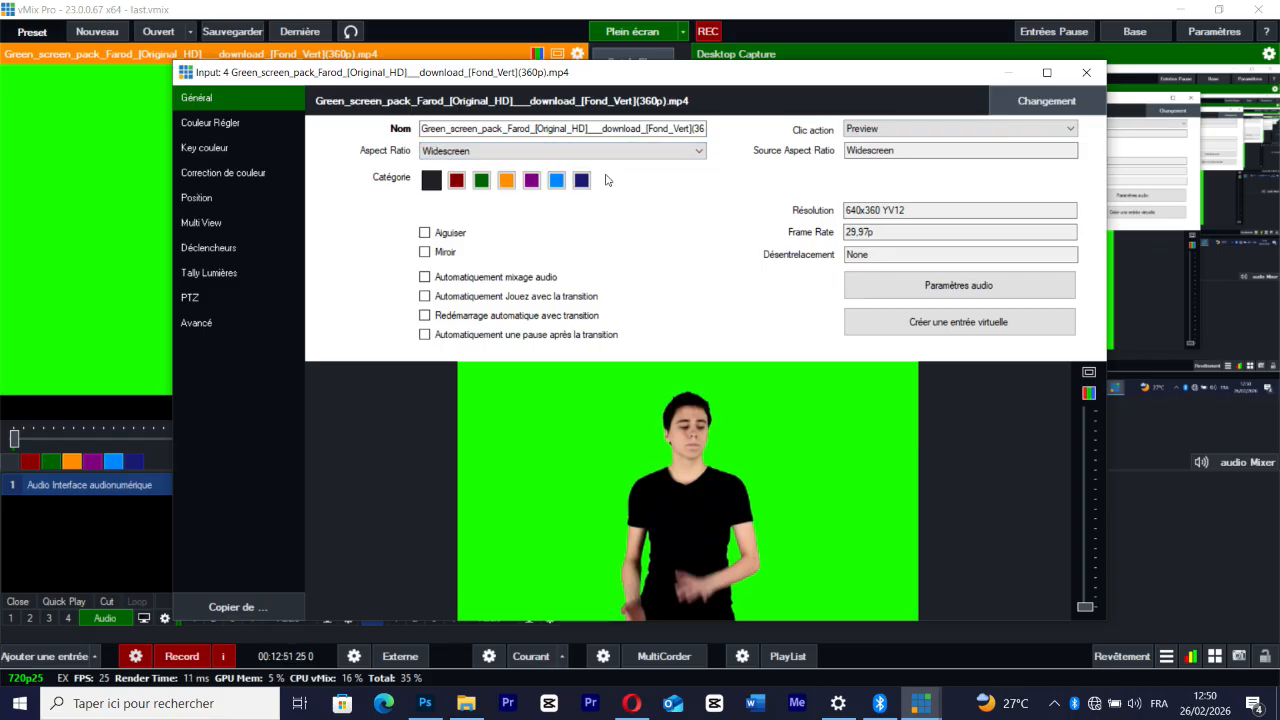
left_click(495, 152)
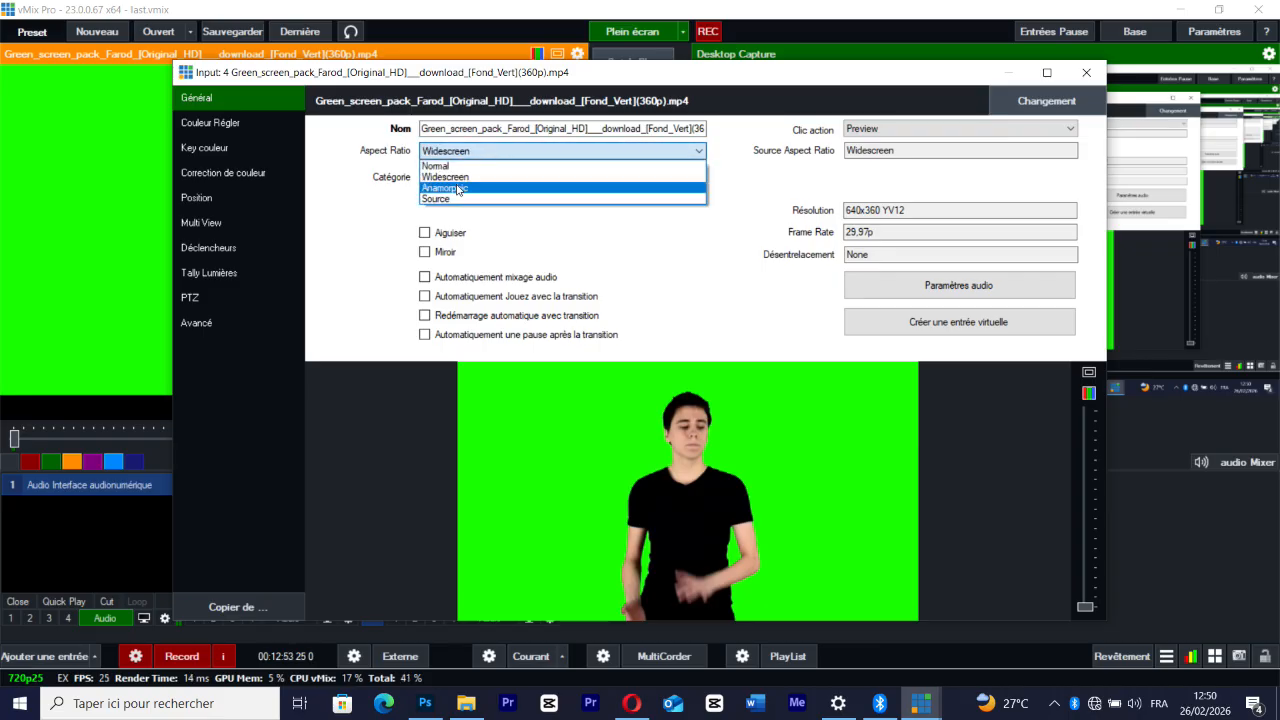
left_click(455, 189)
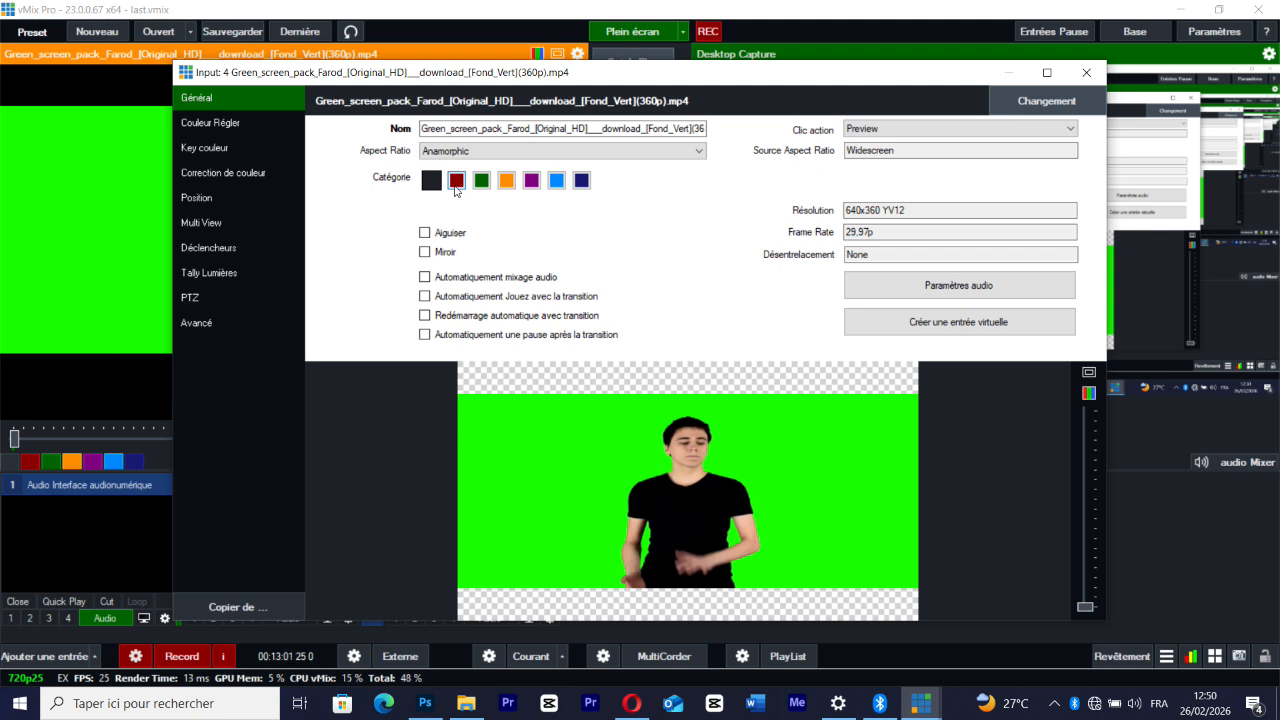
left_click(470, 151)
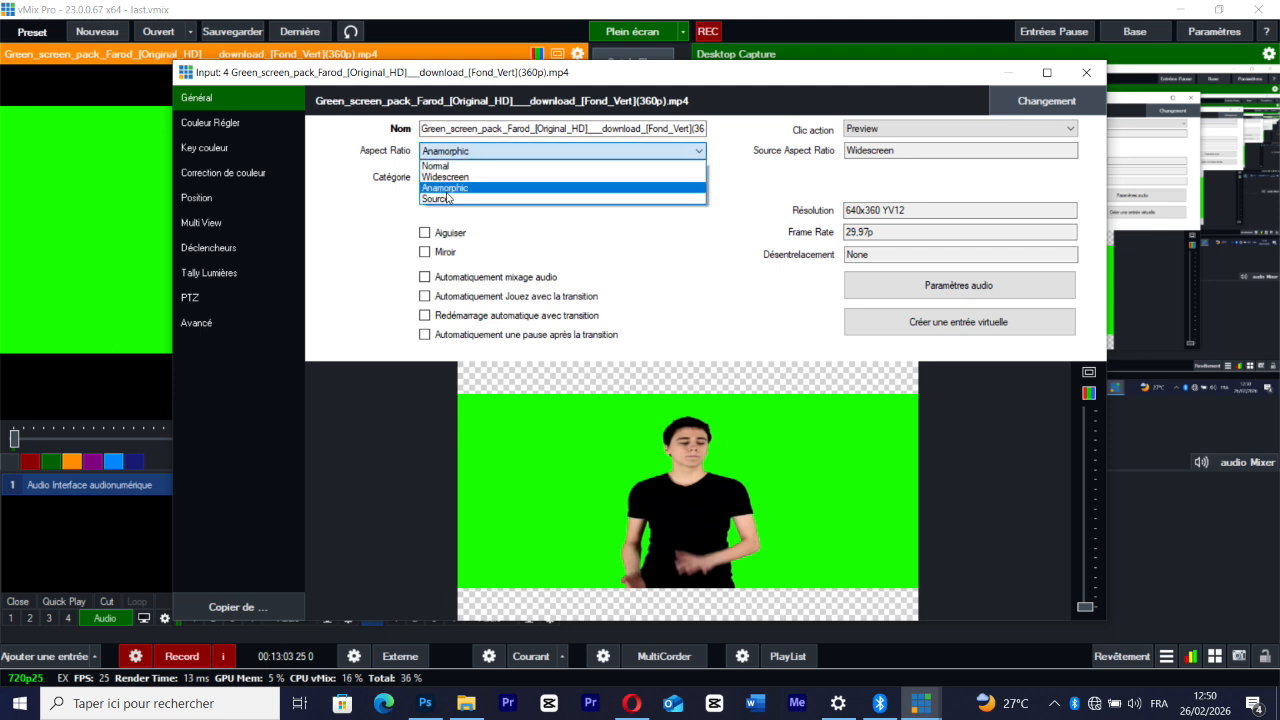
left_click(442, 199)
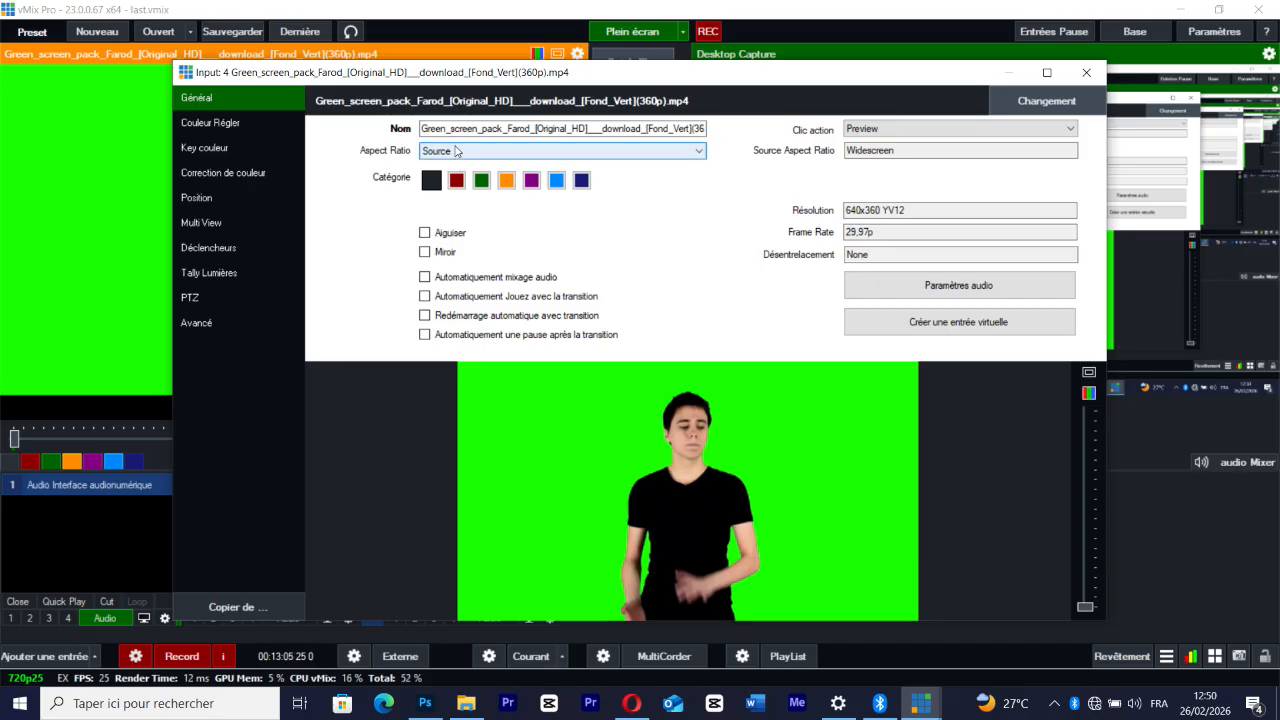
left_click(453, 152)
left_click(452, 177)
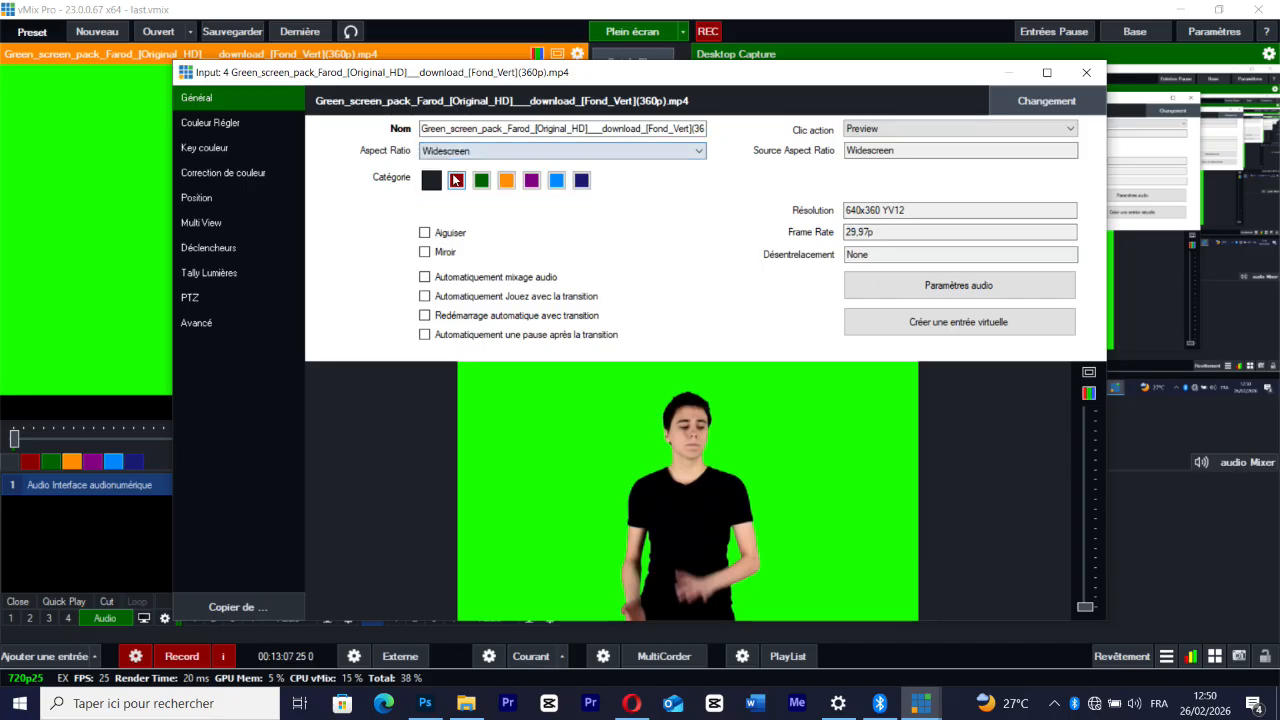
left_click(465, 151)
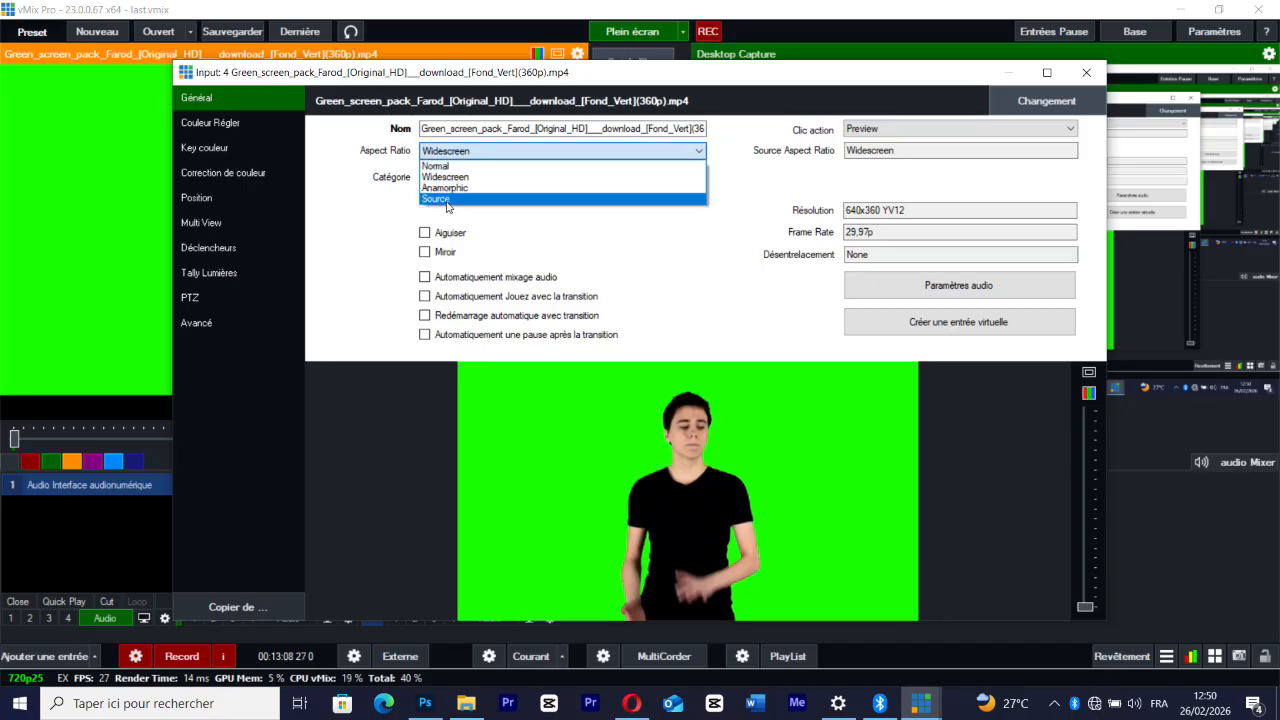
left_click(440, 199)
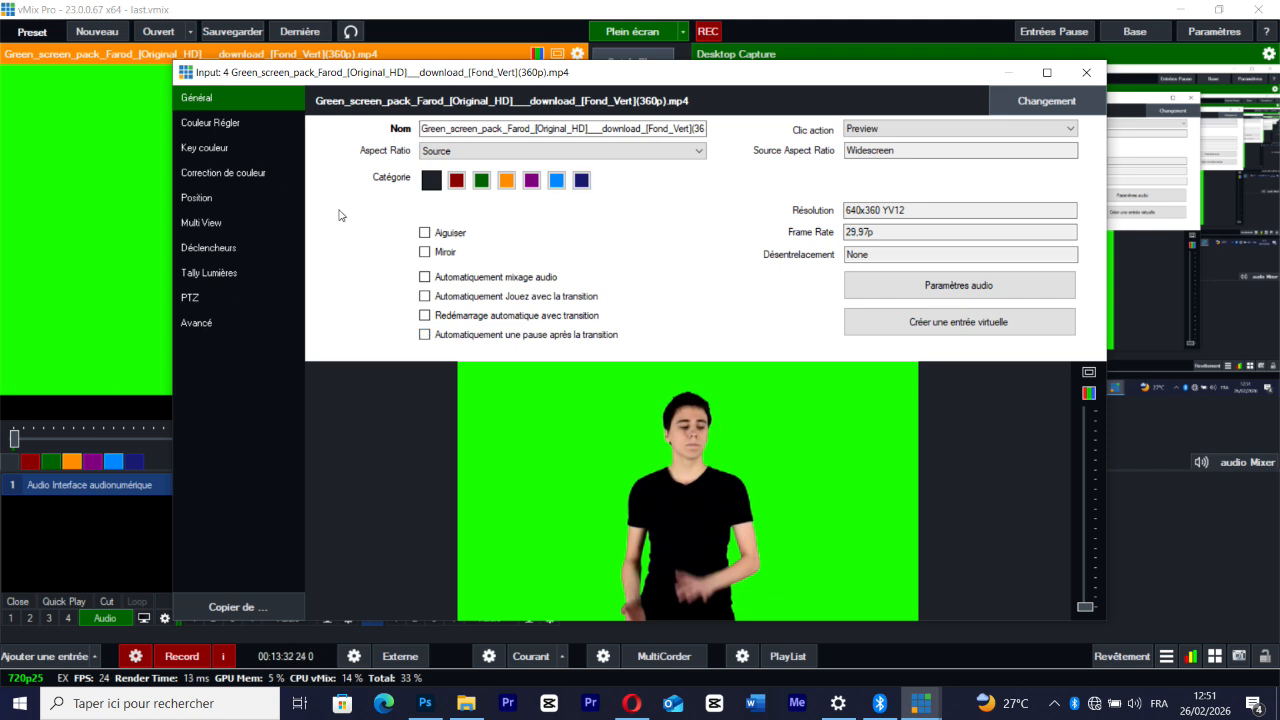
Enable the colour key on the green-screen input and sample the green background as the key colour
left_click(241, 122)
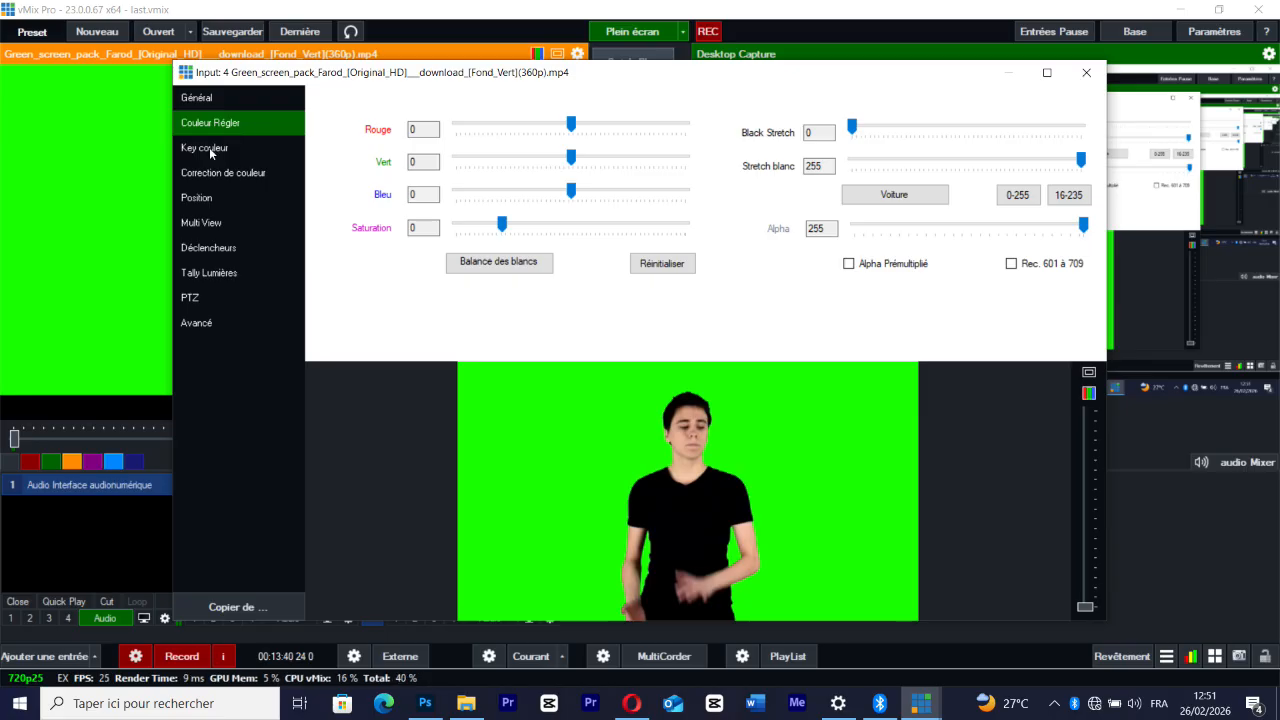
left_click(209, 147)
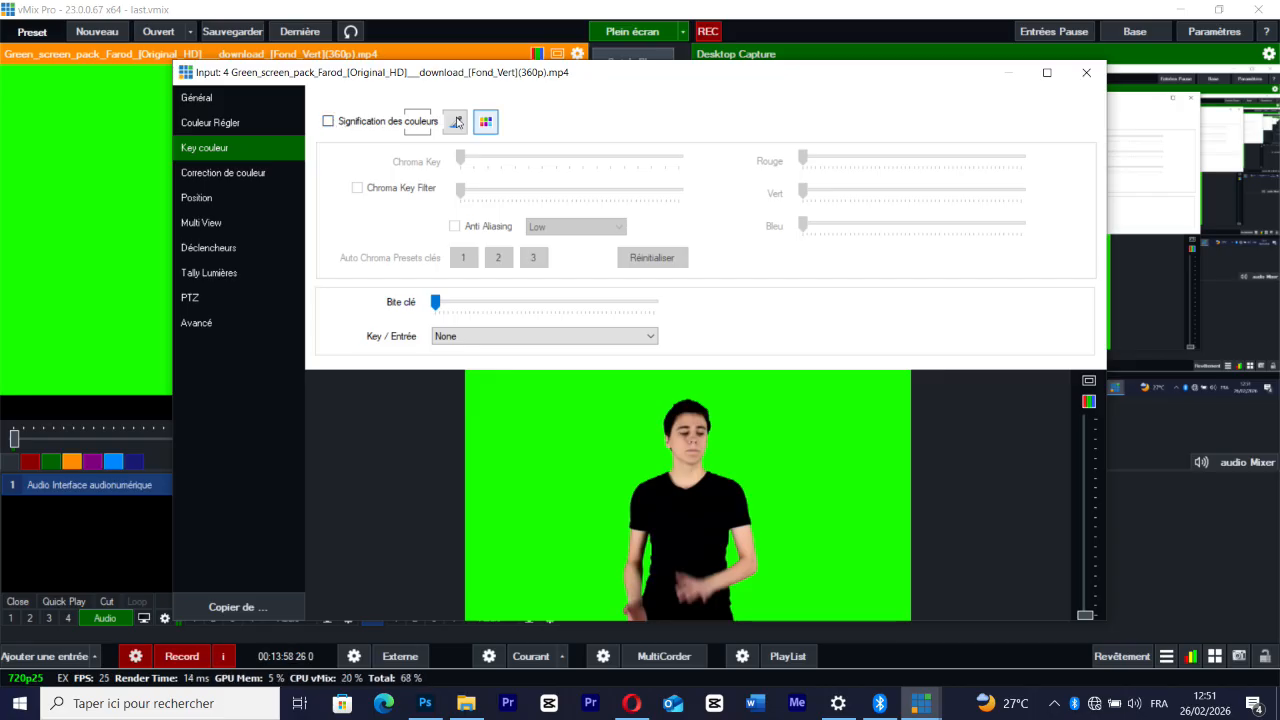
left_click(329, 121)
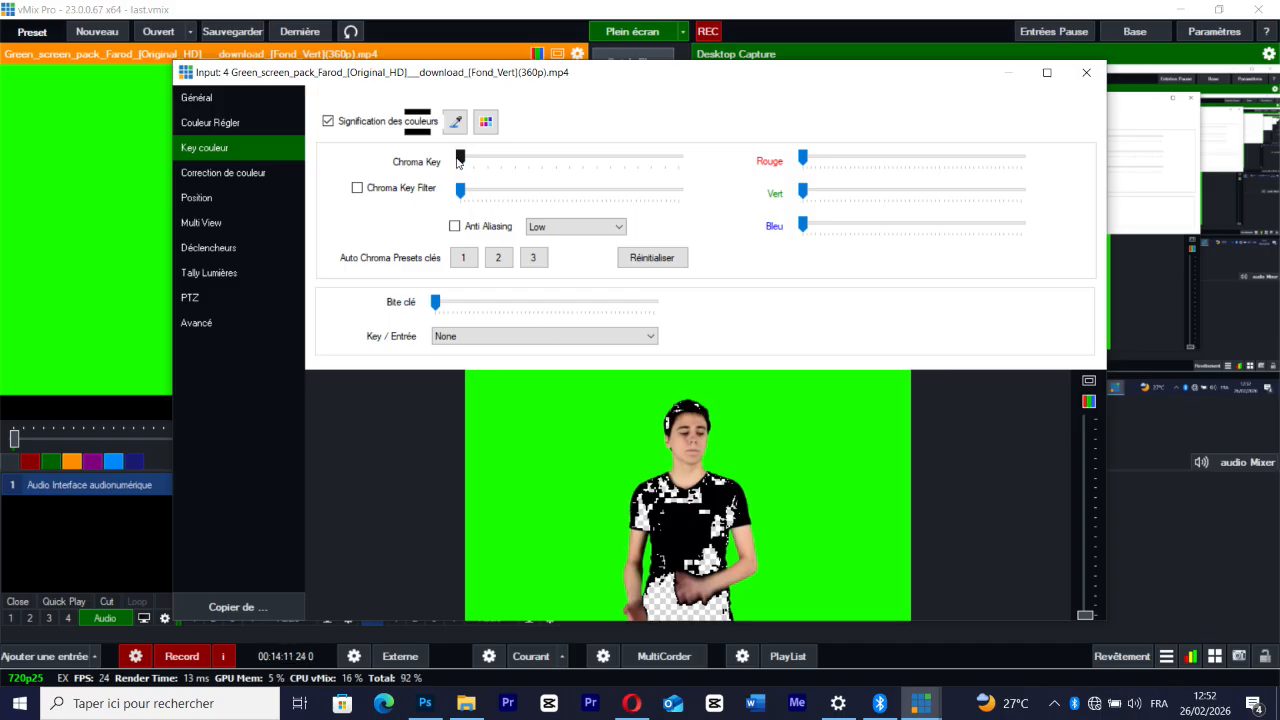
left_click(455, 122)
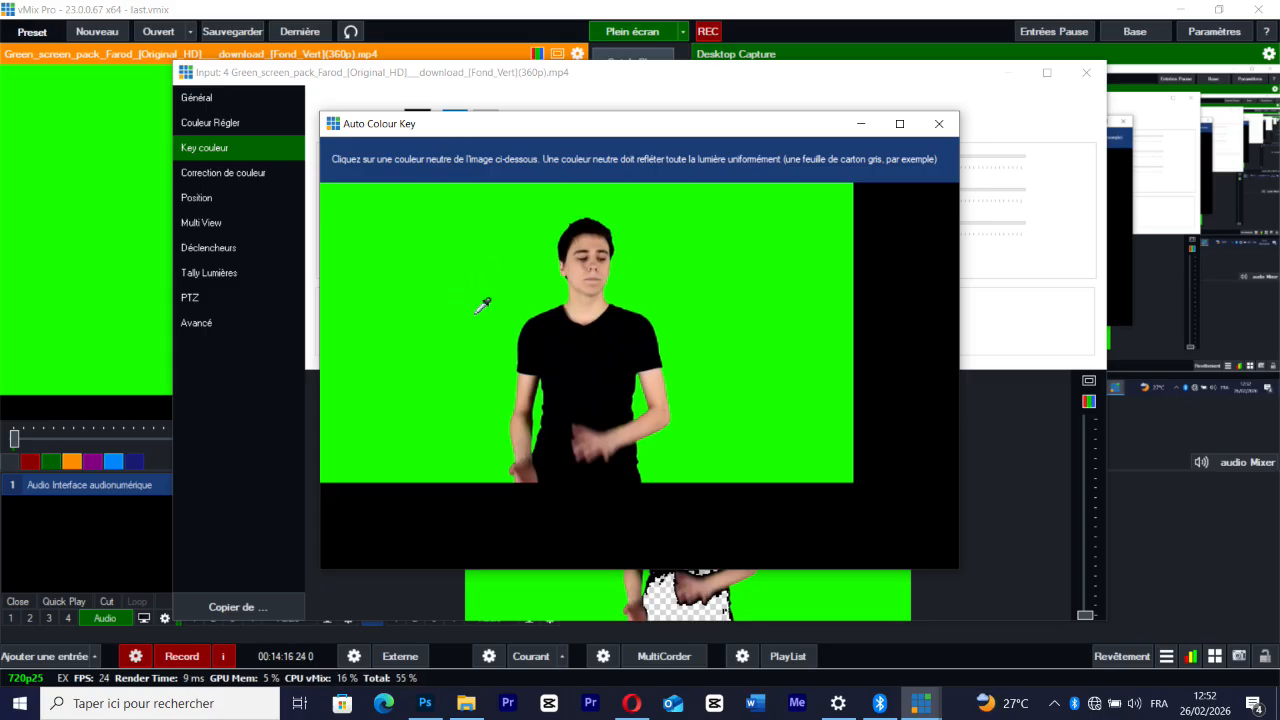
left_click(487, 241)
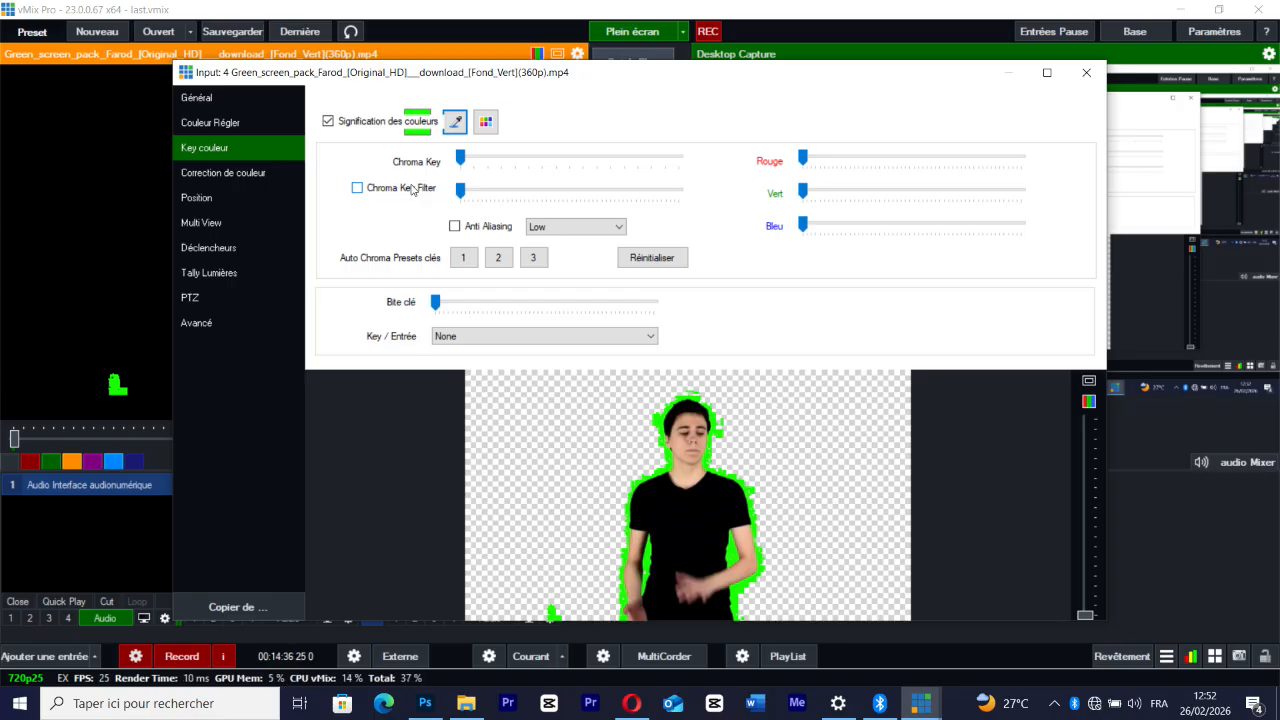
Try auto chroma key presets 1, 2 and 3 on the green-screen input
left_click(465, 263)
left_click(498, 260)
left_click(532, 262)
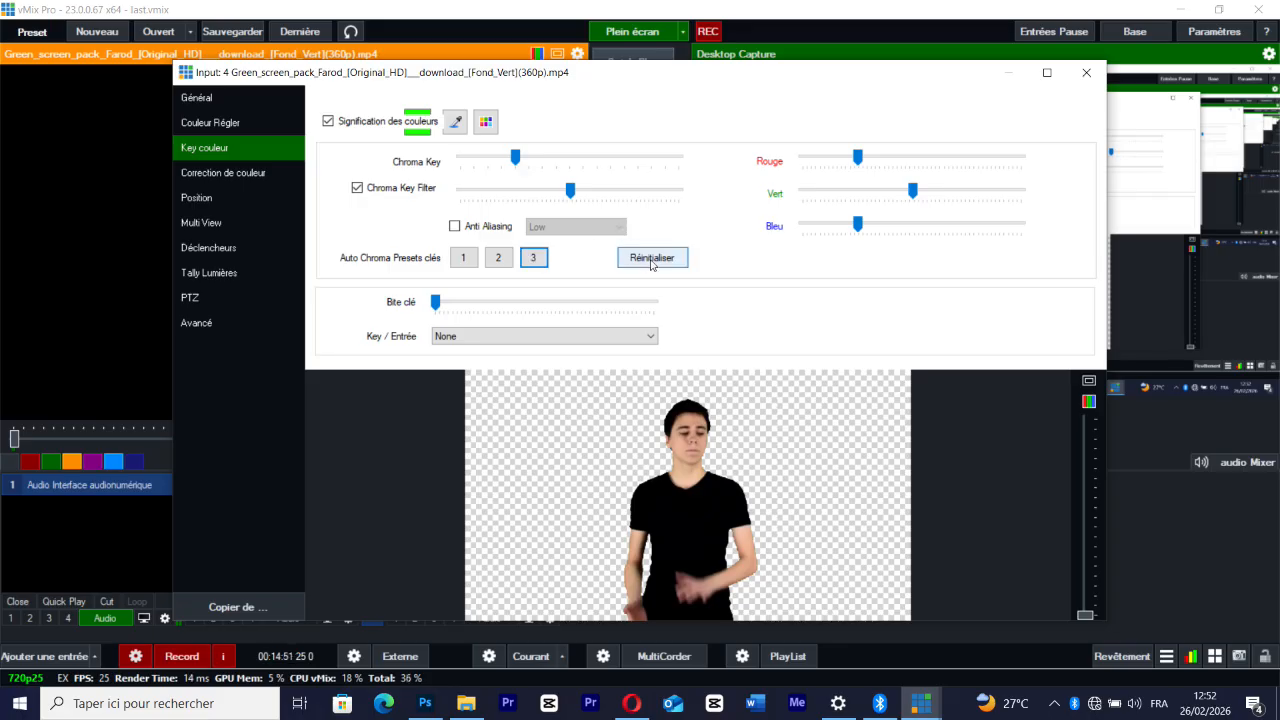
Lower Chroma Key and Chroma Key Filter to their minimum and reset the colour key adjustments
left_click_drag(516, 157, 465, 157)
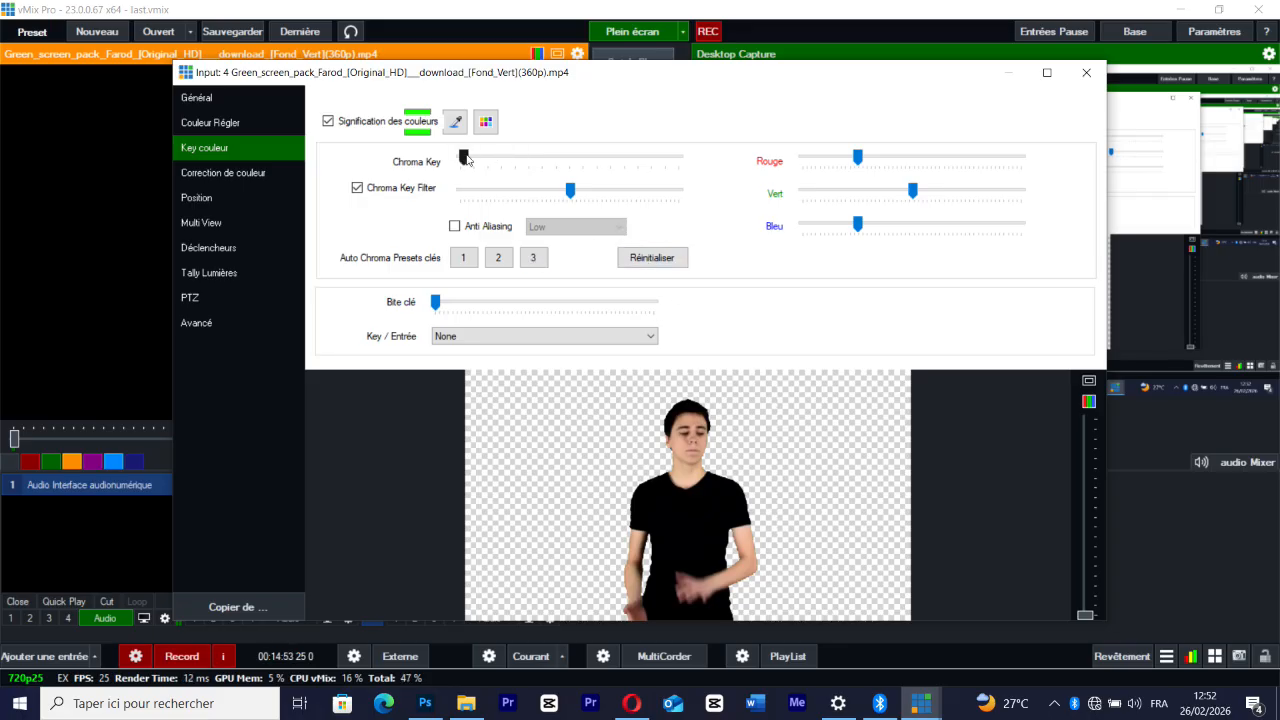
left_click_drag(570, 190, 422, 208)
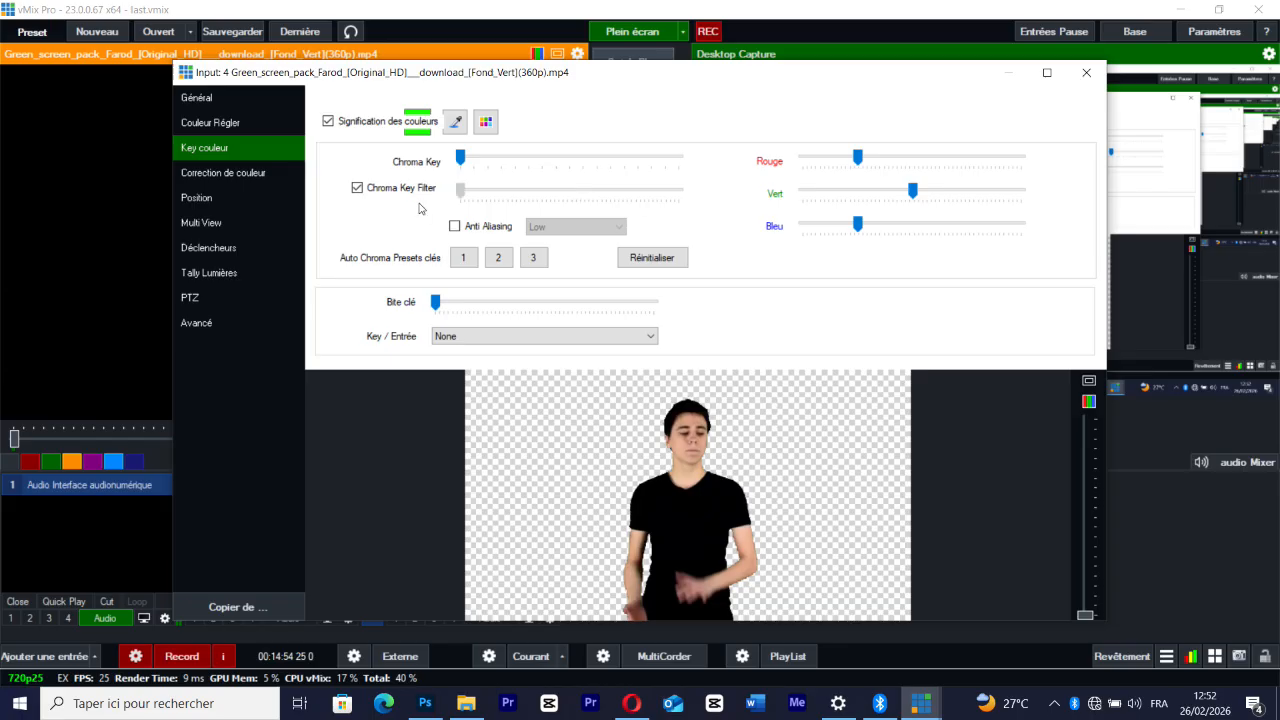
left_click(665, 258)
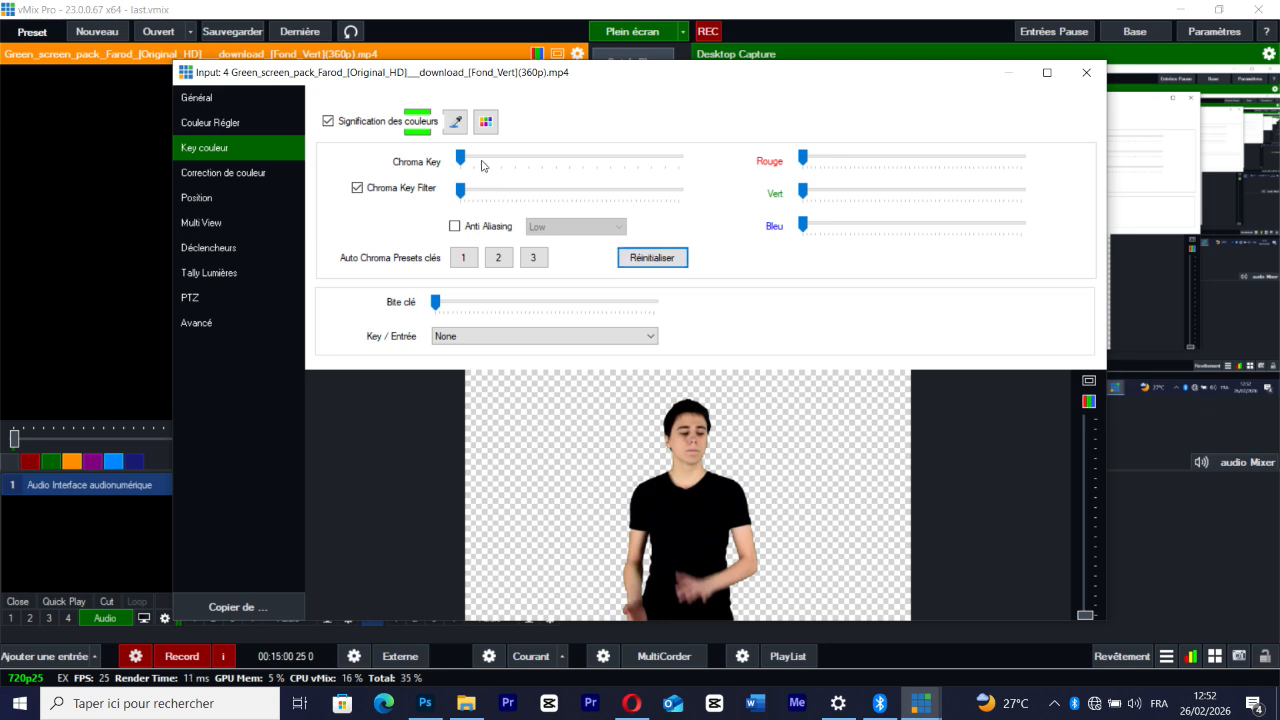
Try sampling the black shirt as the key colour and resample the green background instead
left_click(455, 122)
left_click(656, 344)
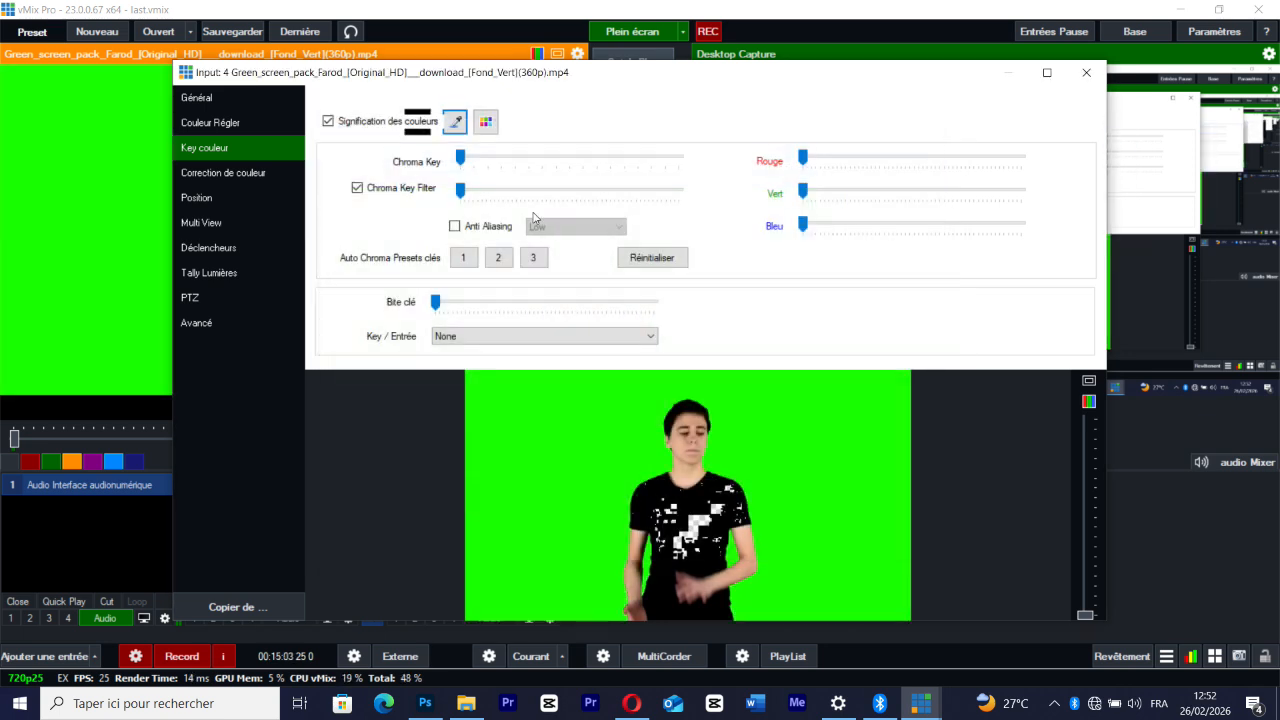
left_click(457, 124)
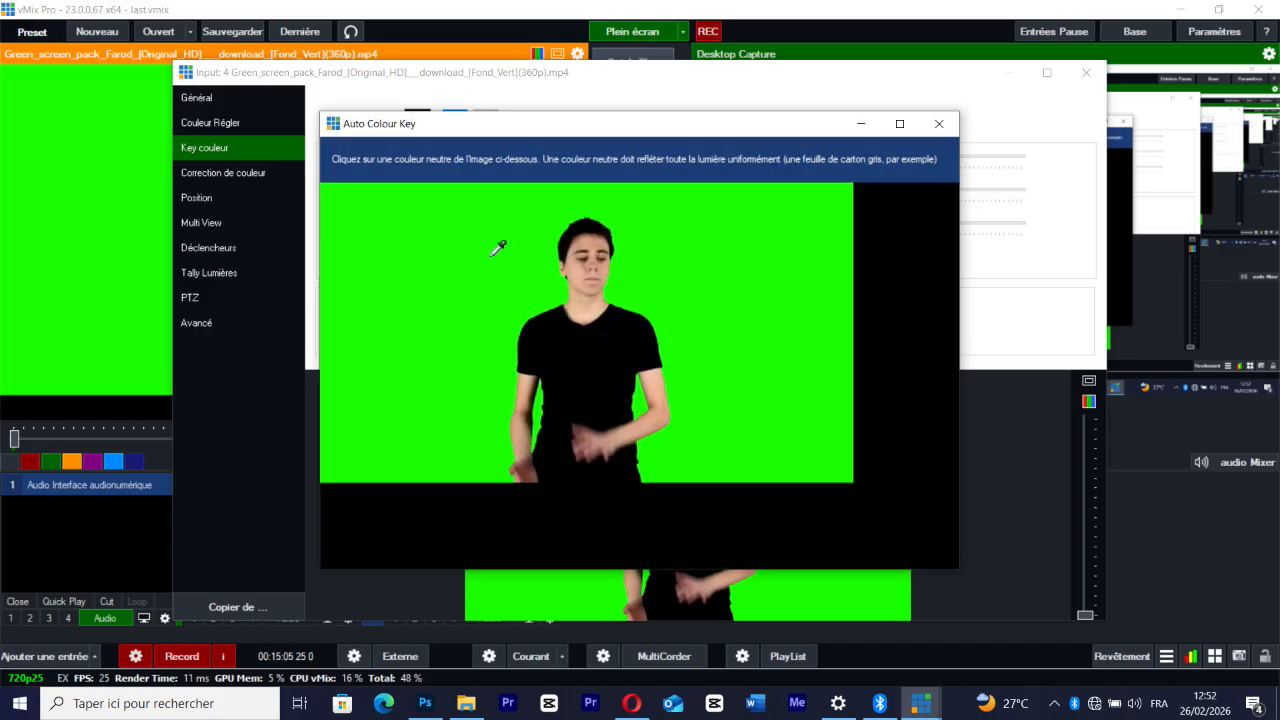
left_click(497, 245)
Raise Chroma Key to about two thirds of its range and Chroma Key Filter to about 60 percent
left_click_drag(460, 158, 610, 158)
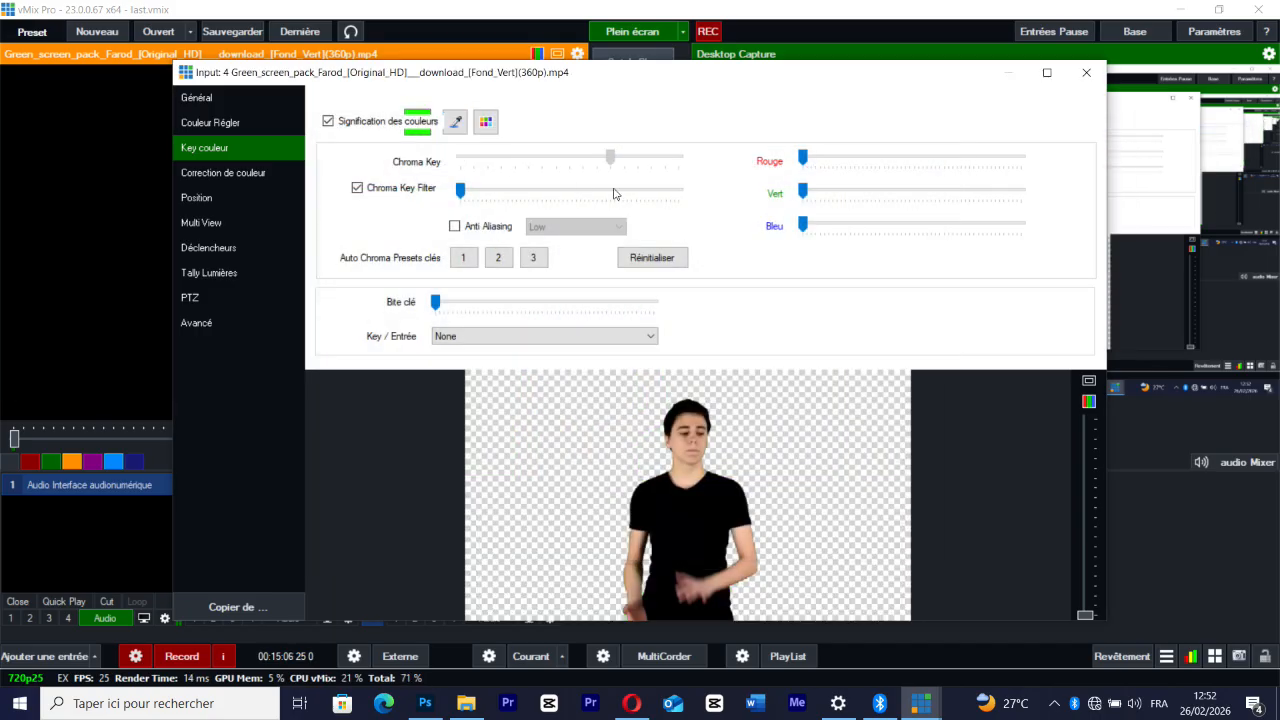
left_click_drag(460, 190, 595, 199)
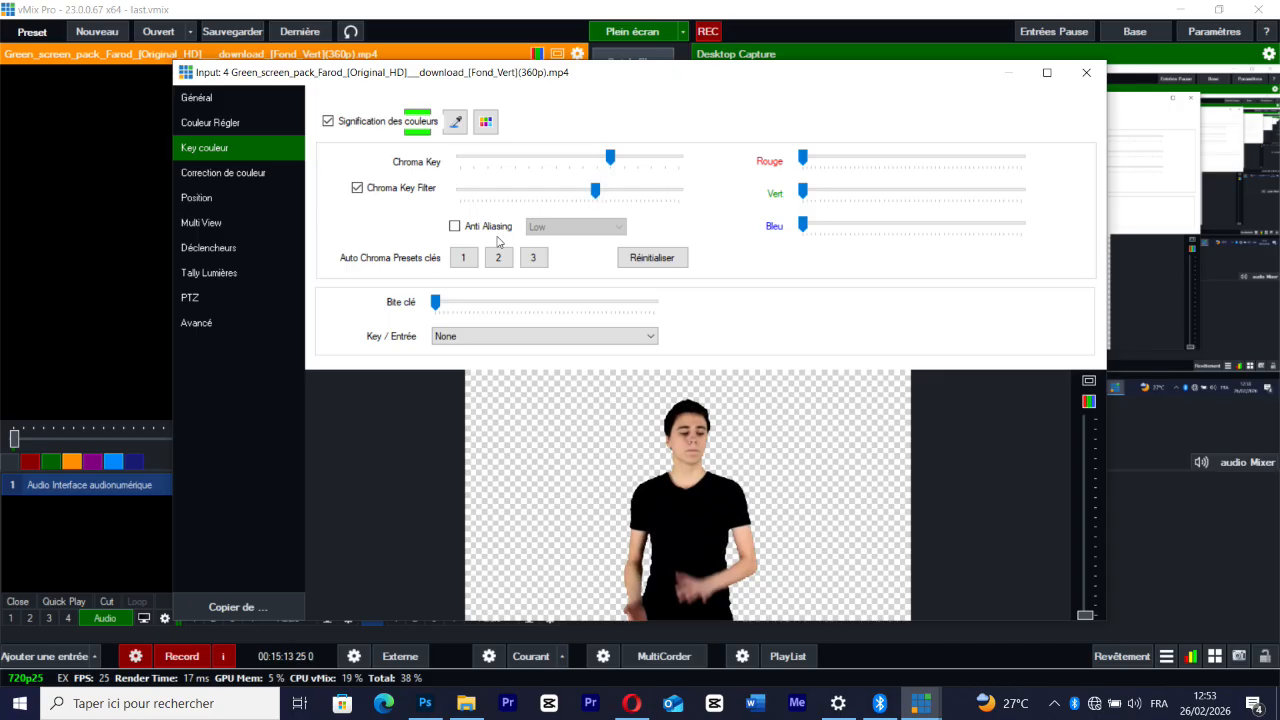
Compare auto chroma key presets 1 and 2 and leave preset 1 applied to the green-screen input
left_click(465, 259)
left_click(498, 258)
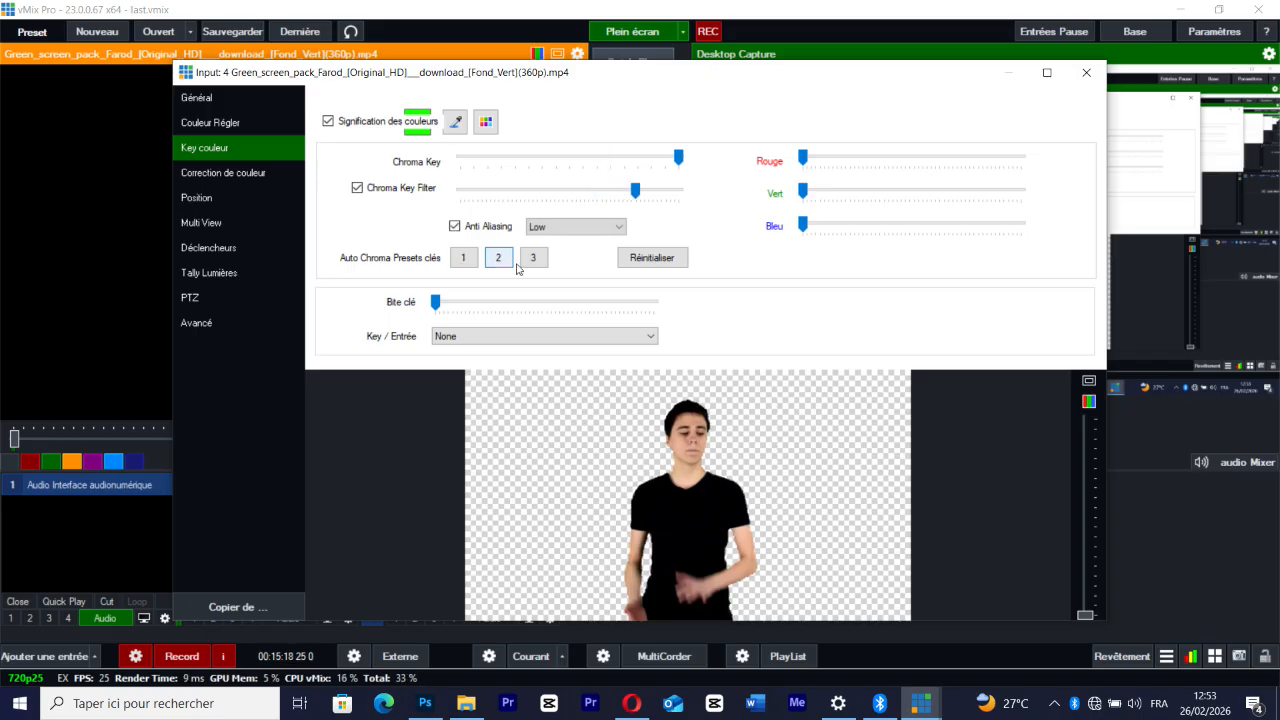
left_click(465, 260)
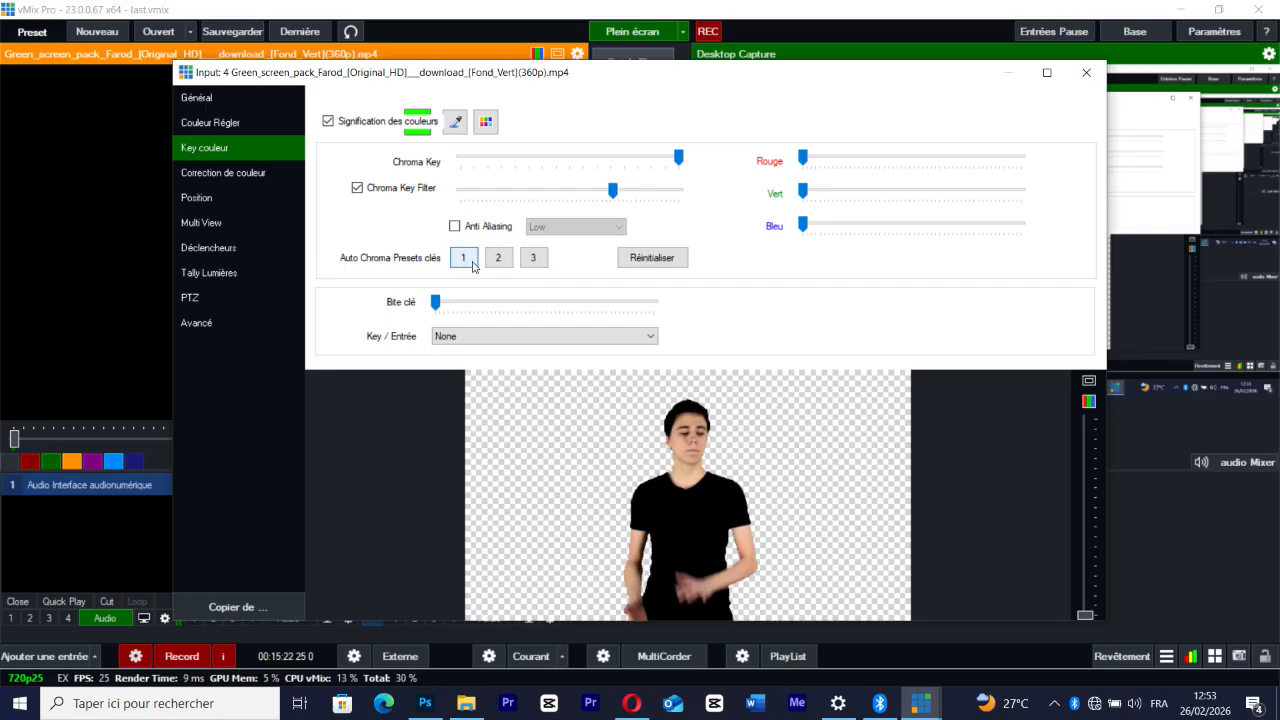
Reapply auto chroma key preset 1 and try slight changes to saturation, red and blue in the colour adjustments
left_click(474, 266)
left_click(238, 124)
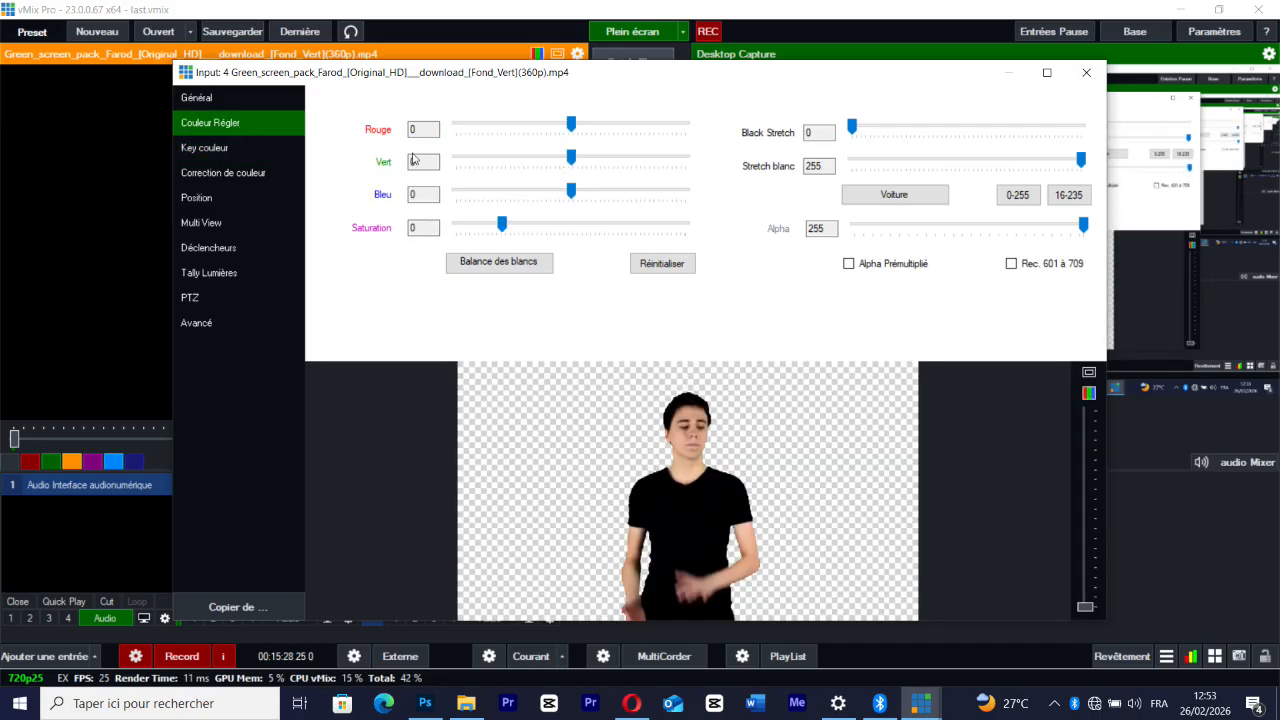
left_click_drag(502, 229, 513, 231)
left_click_drag(575, 127, 576, 128)
left_click_drag(575, 190, 575, 190)
Shift the keyed presenter slightly left and down within the frame
left_click(221, 193)
left_click_drag(722, 467, 669, 498)
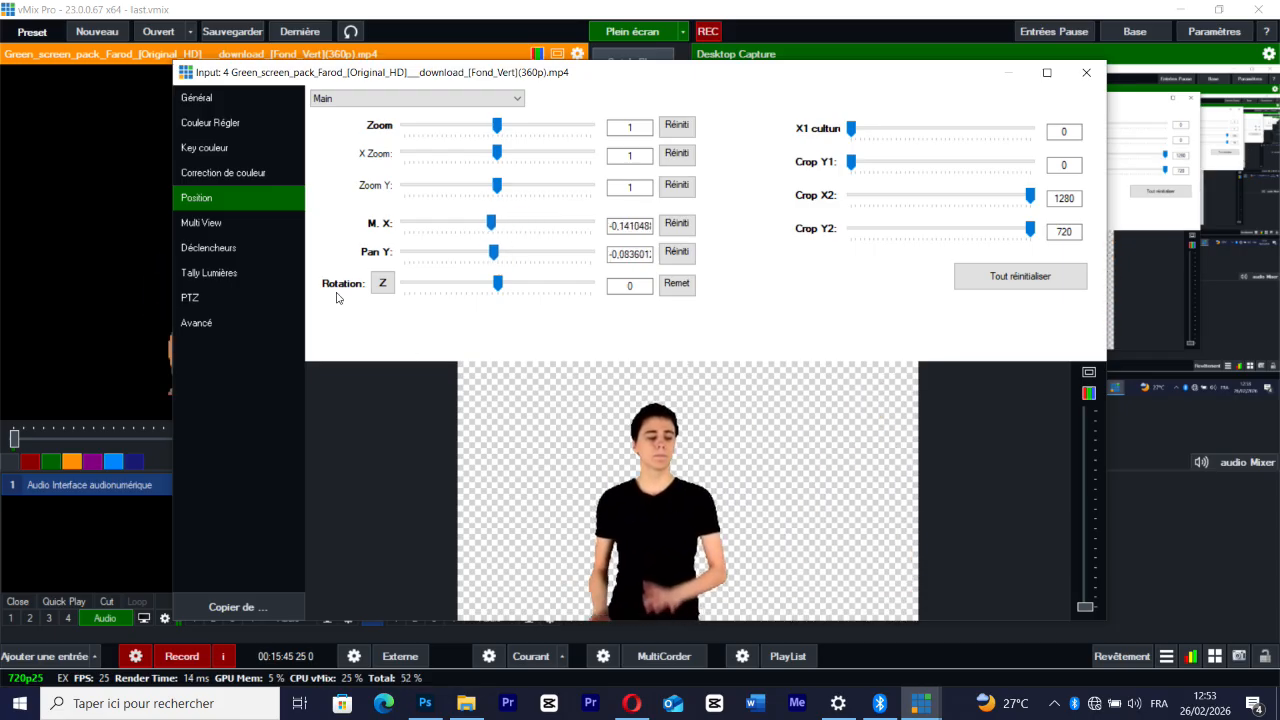
Set Lift to 0.01, 0.01, -0.01 and Gamma to 0.01, 0, -0.01, and view the triggers and multi view settings
left_click(236, 176)
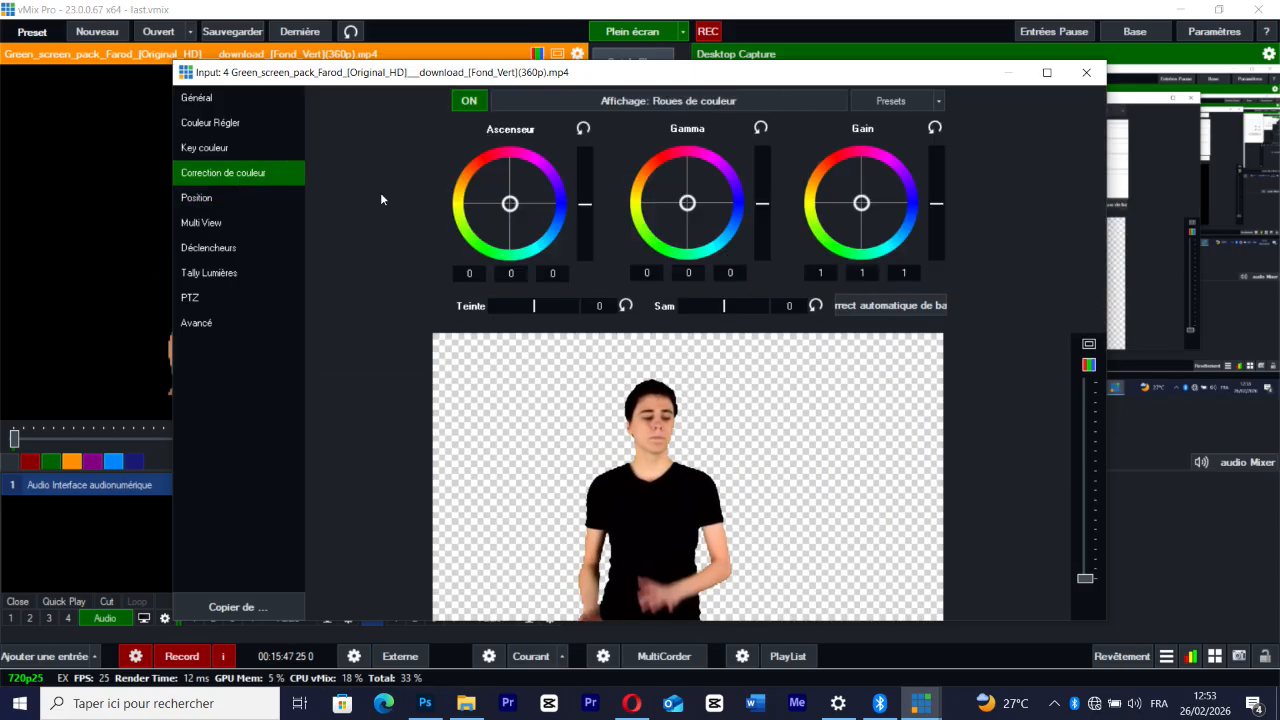
left_click(510, 203)
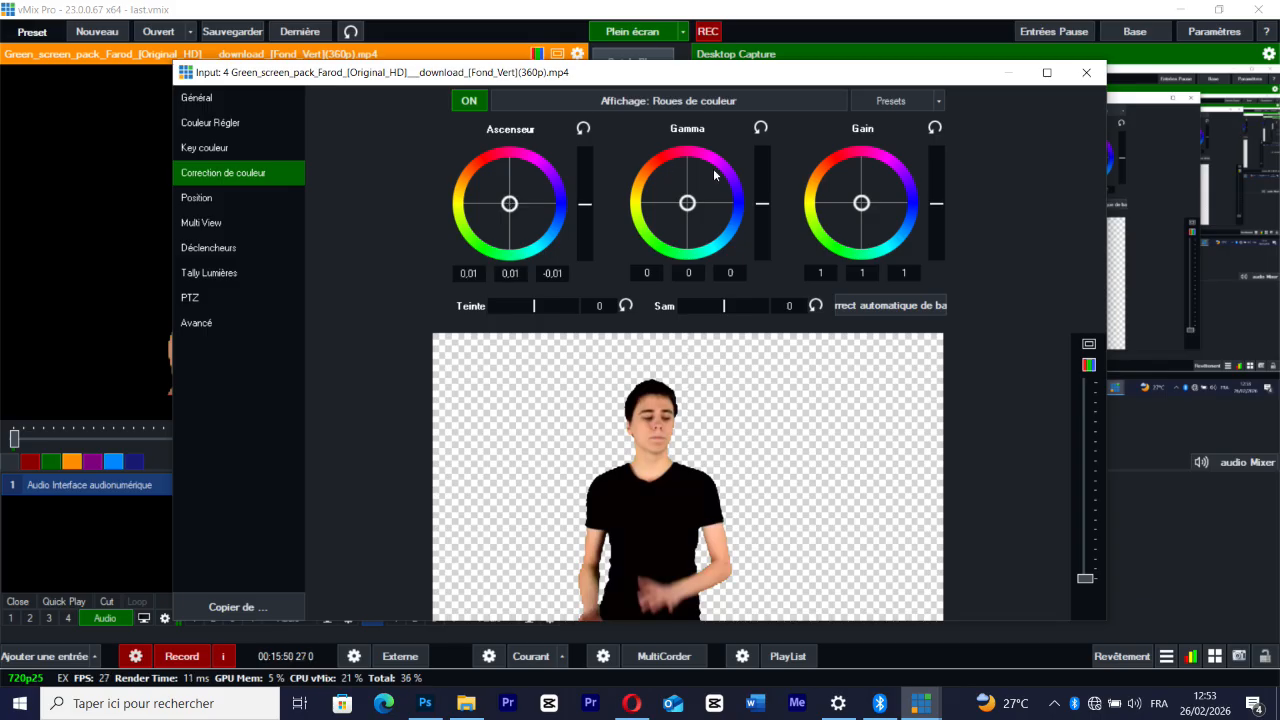
left_click(689, 203)
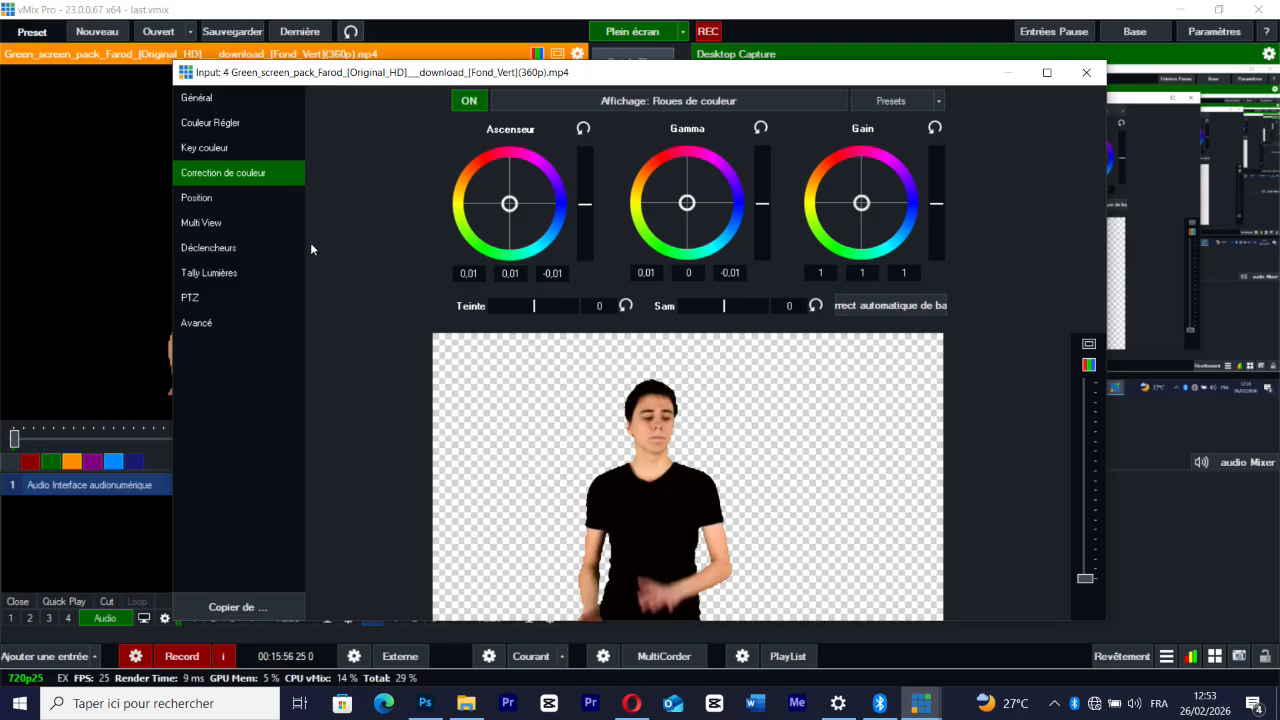
left_click(247, 252)
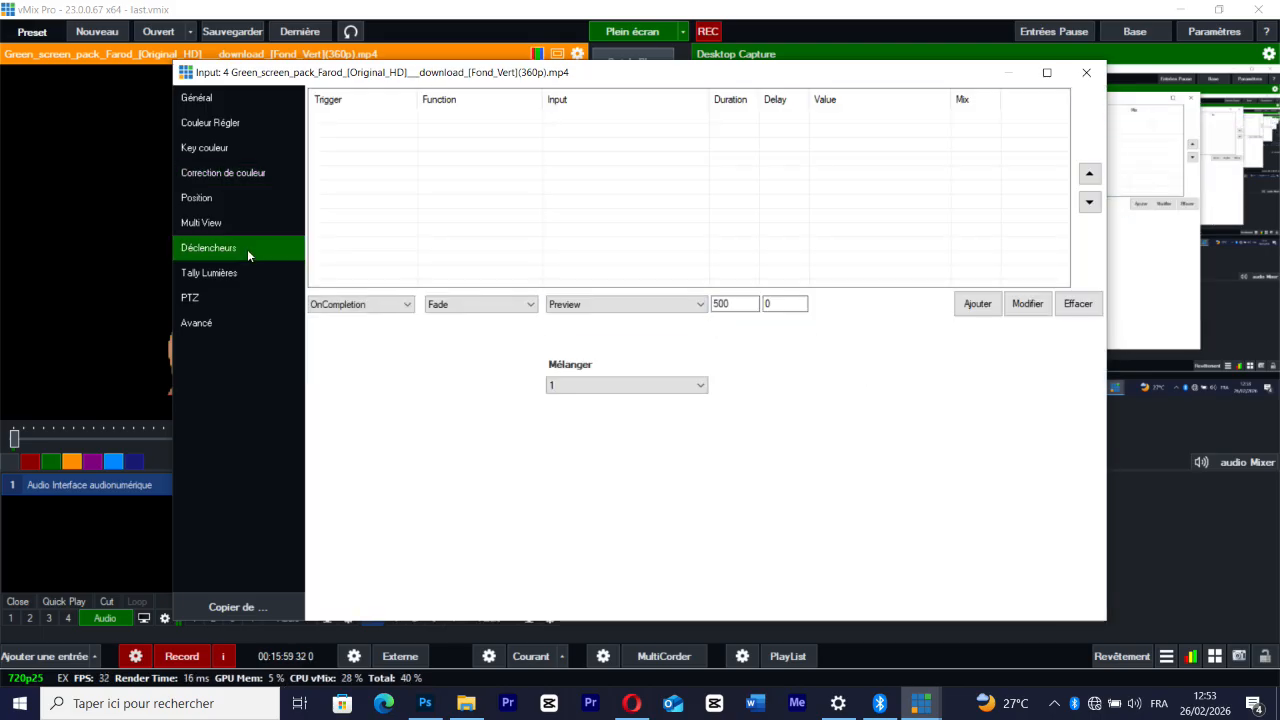
left_click(214, 226)
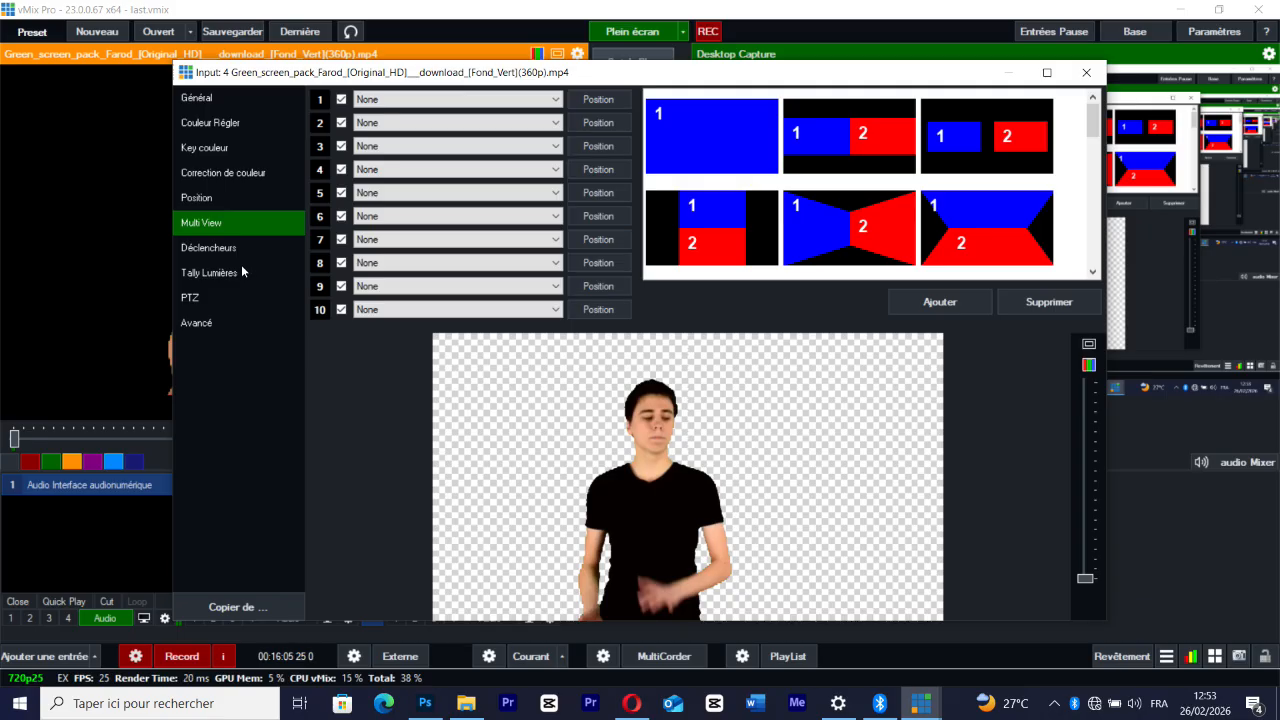
Move the presenter to the right in the frame, reset all position values and close the input settings
left_click(227, 198)
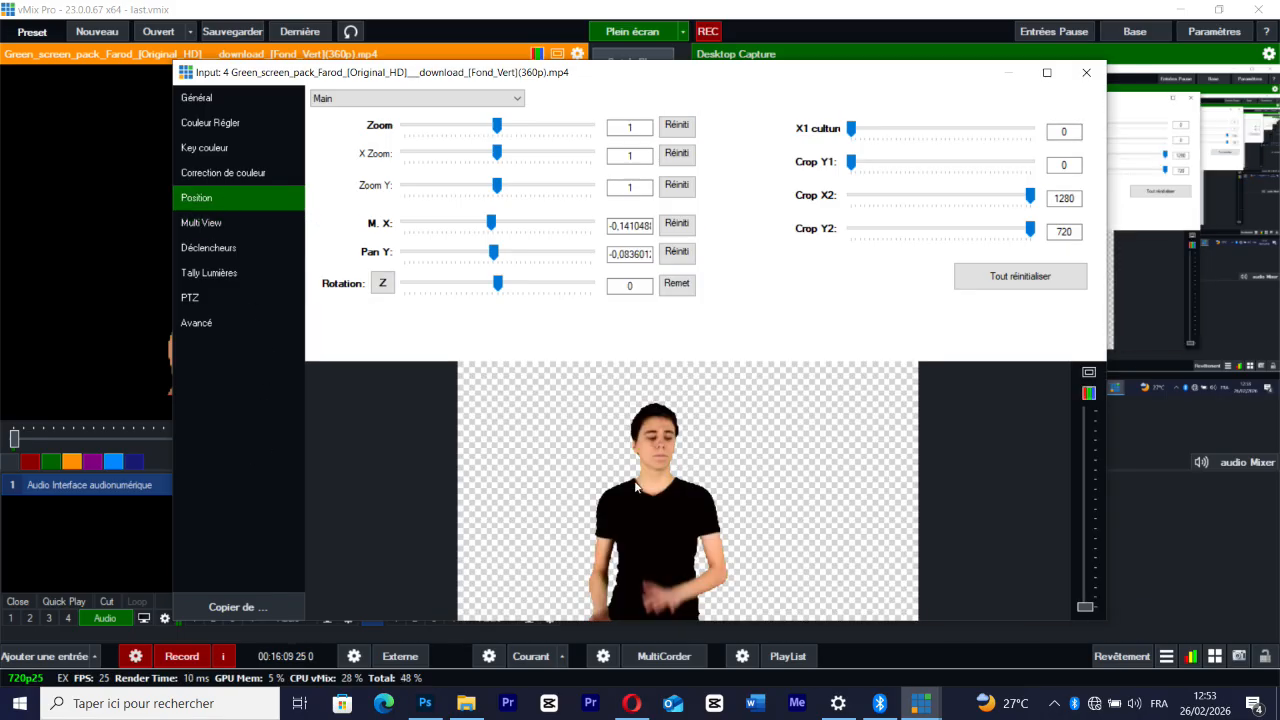
left_click_drag(636, 487, 676, 484)
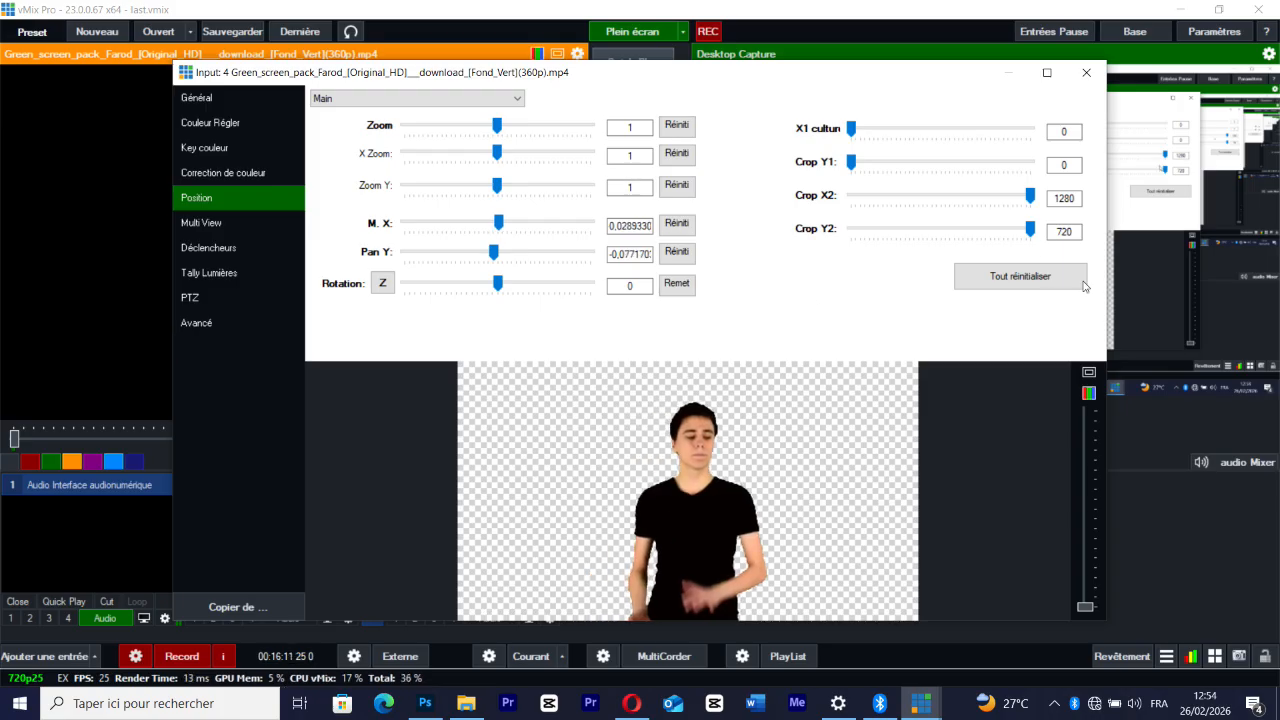
left_click(1033, 287)
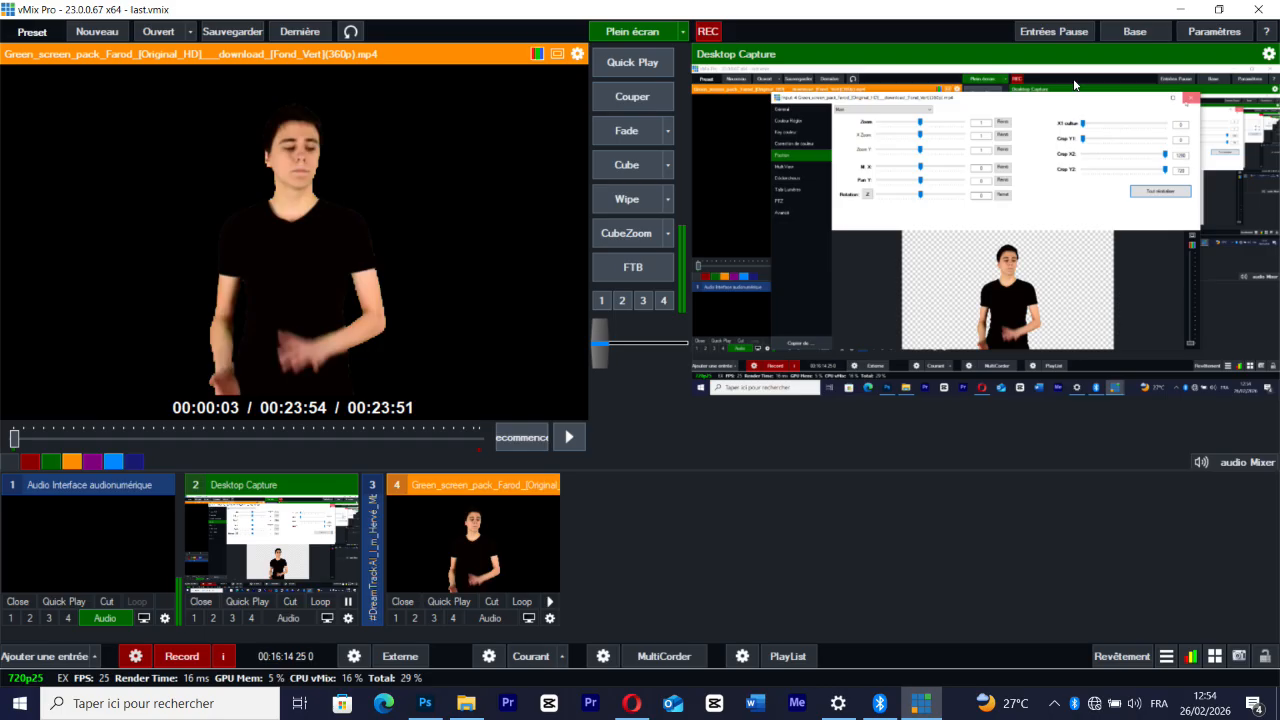
left_click(1073, 78)
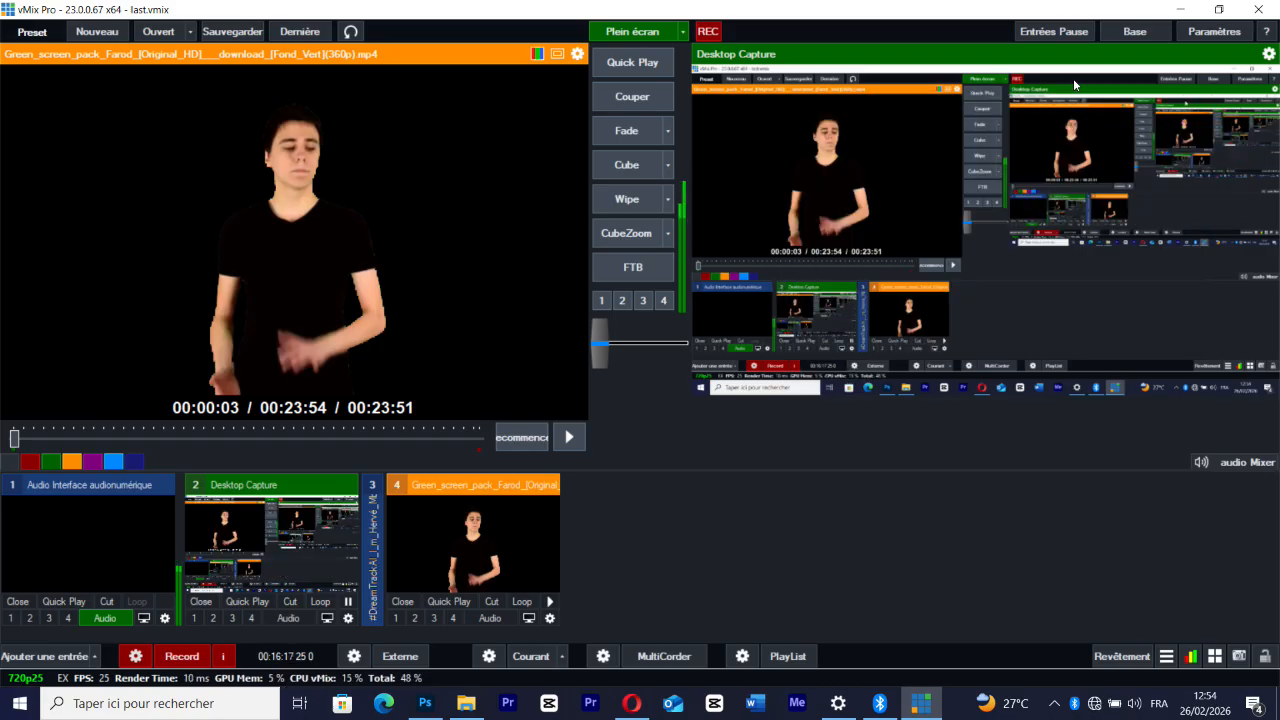
Add News Studio Green Screen.mp4 from the Downloads folder as a video input and show it in the preview
left_click(43, 657)
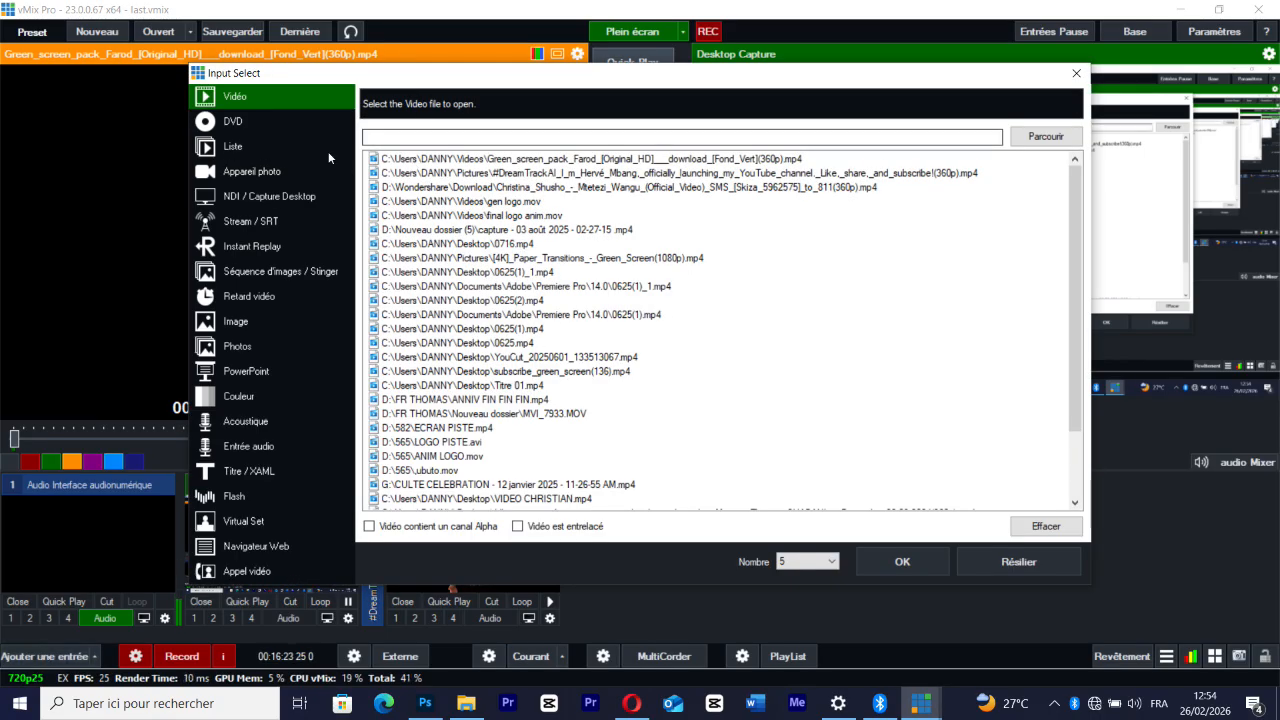
left_click(1046, 136)
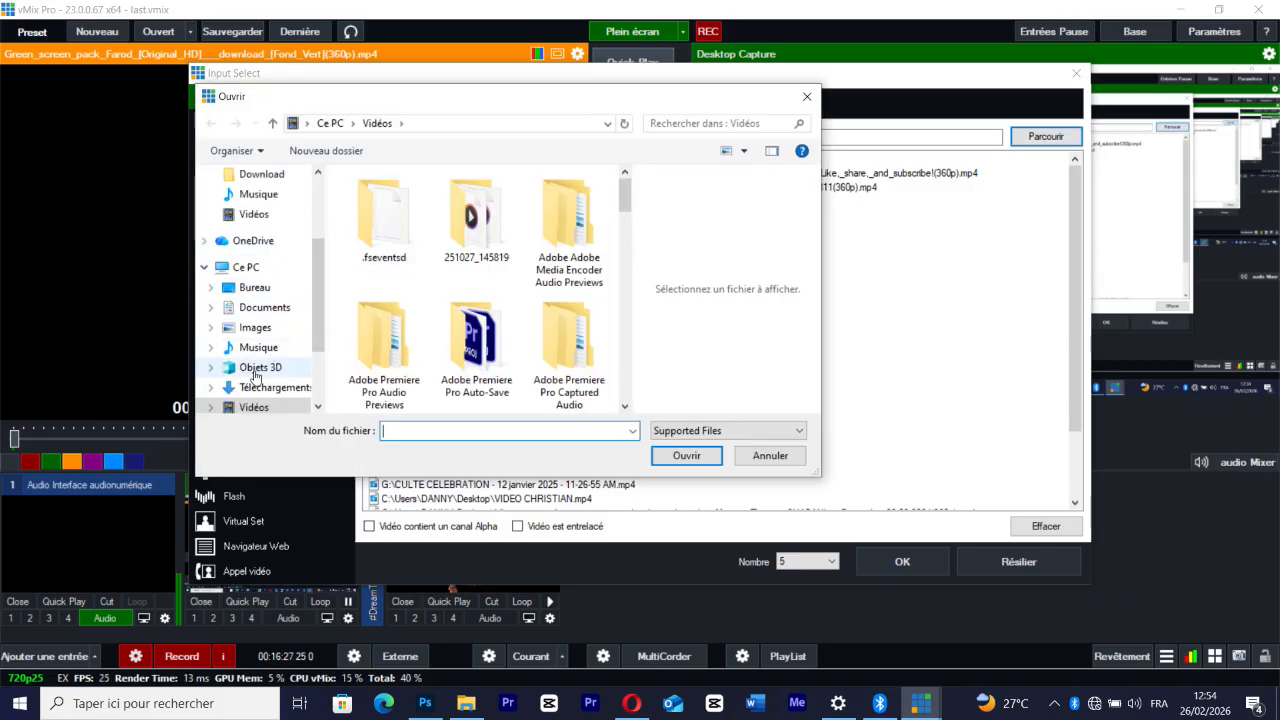
left_click(260, 387)
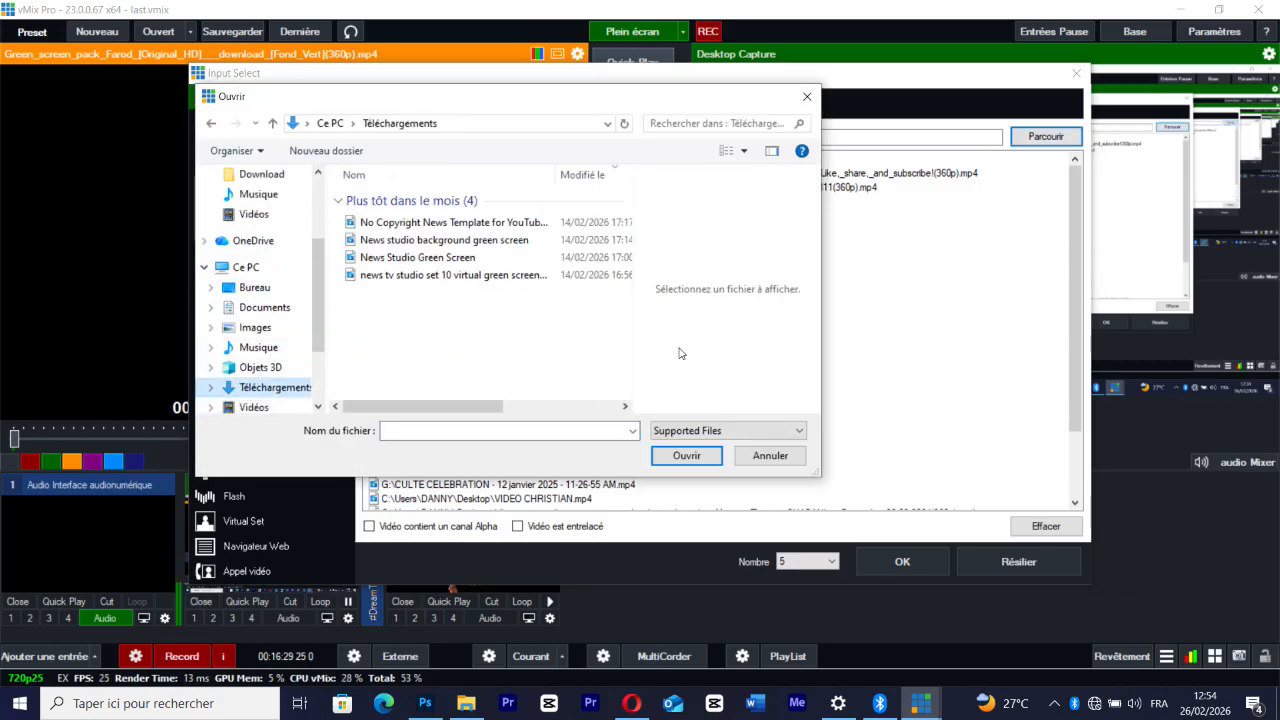
left_click(725, 151)
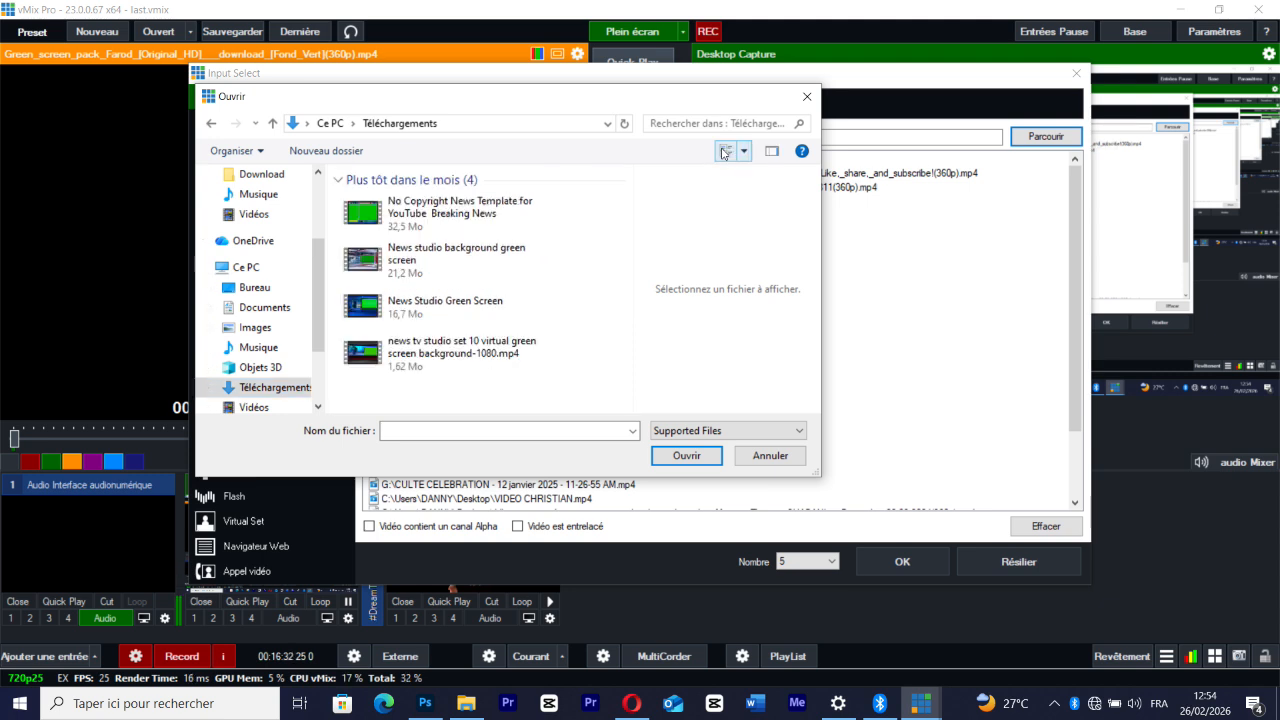
left_click(384, 301)
left_click(686, 455)
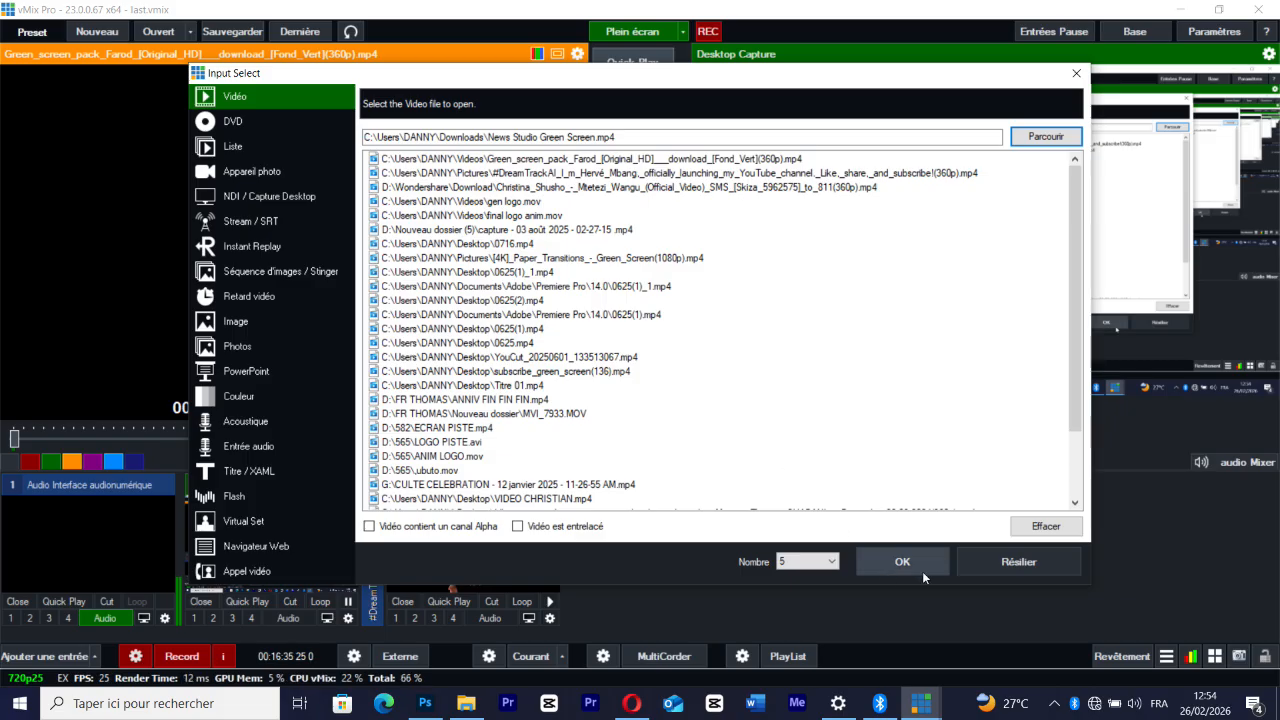
left_click(902, 561)
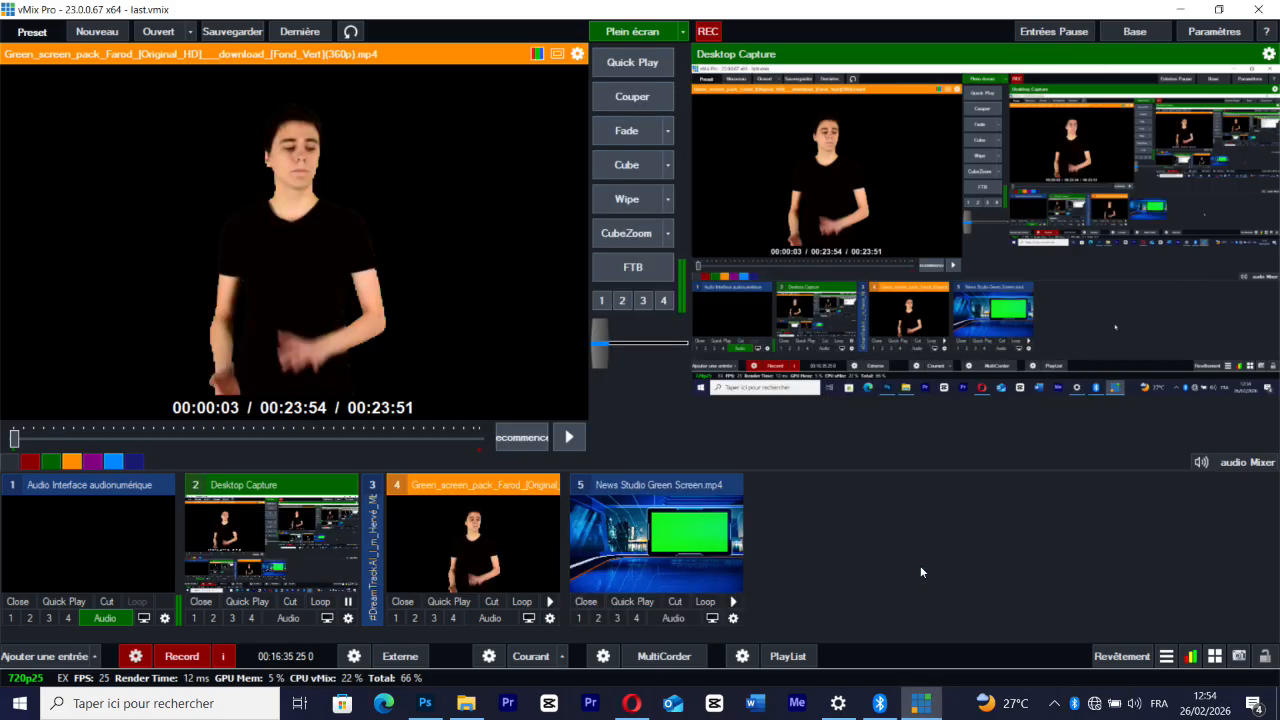
left_click(655, 541)
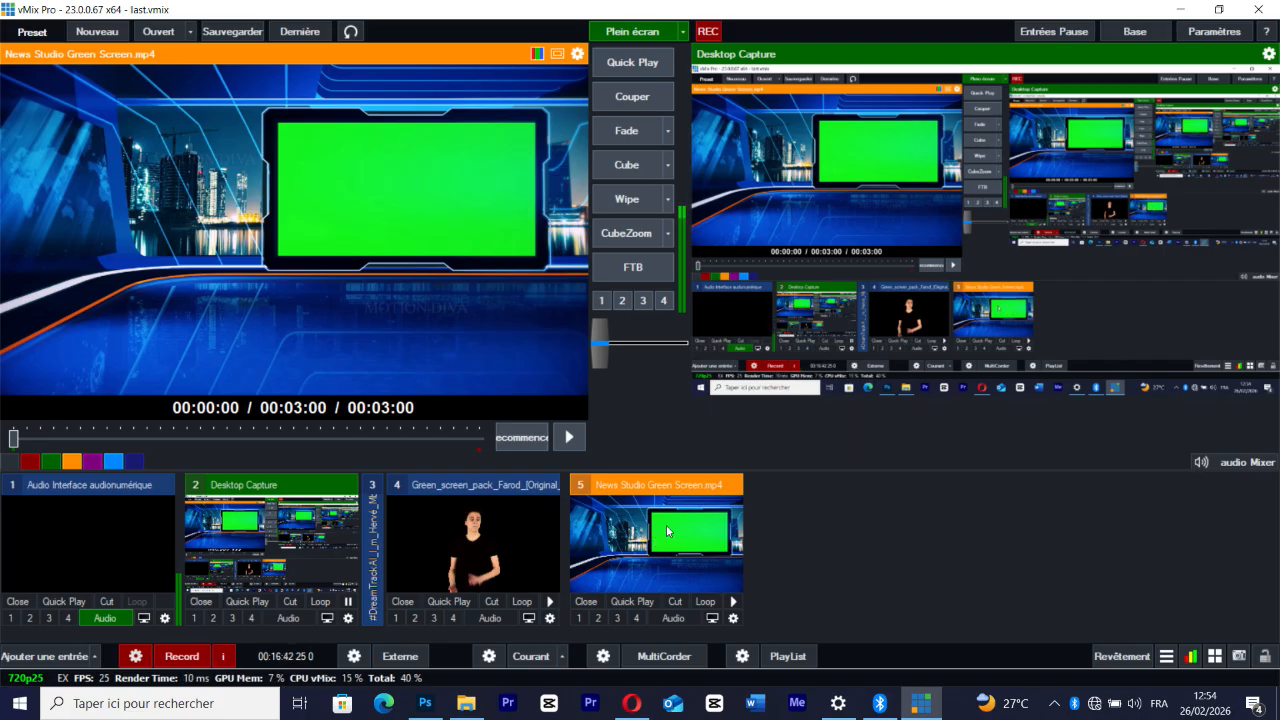
Add the Christina Shusho music video from the recent files as input 6
left_click(56, 662)
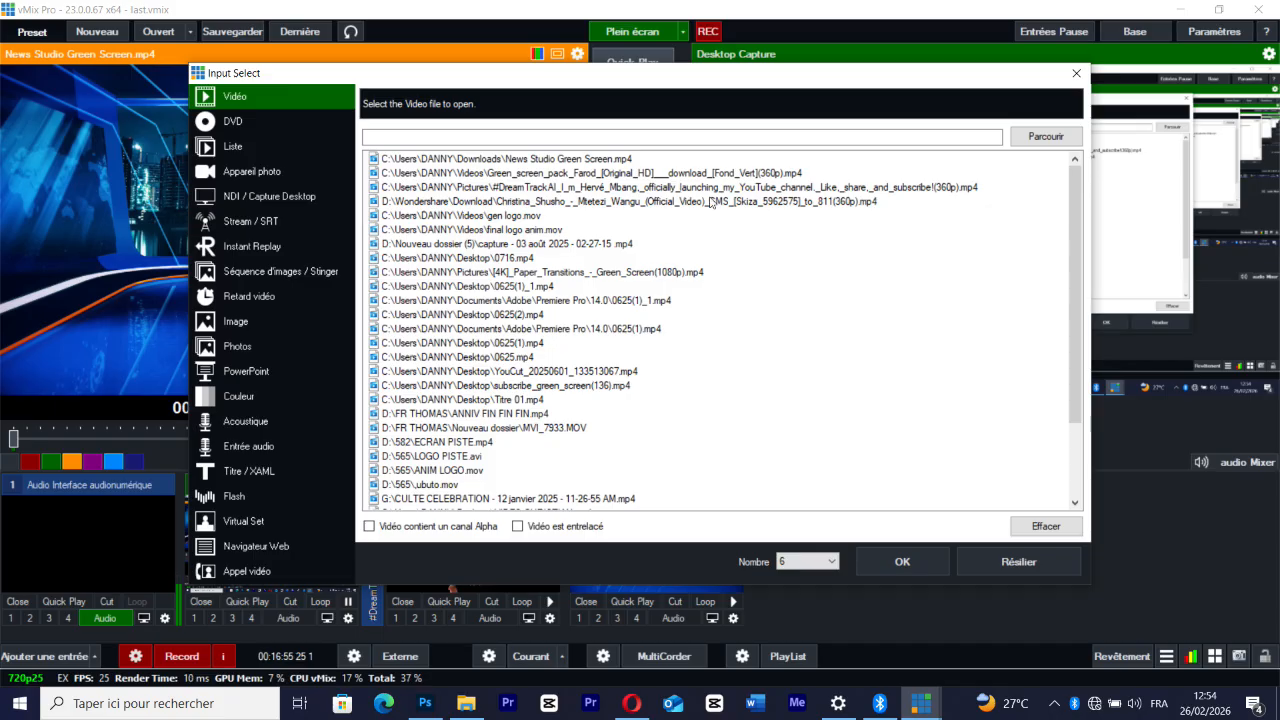
left_click(676, 203)
double_click(676, 203)
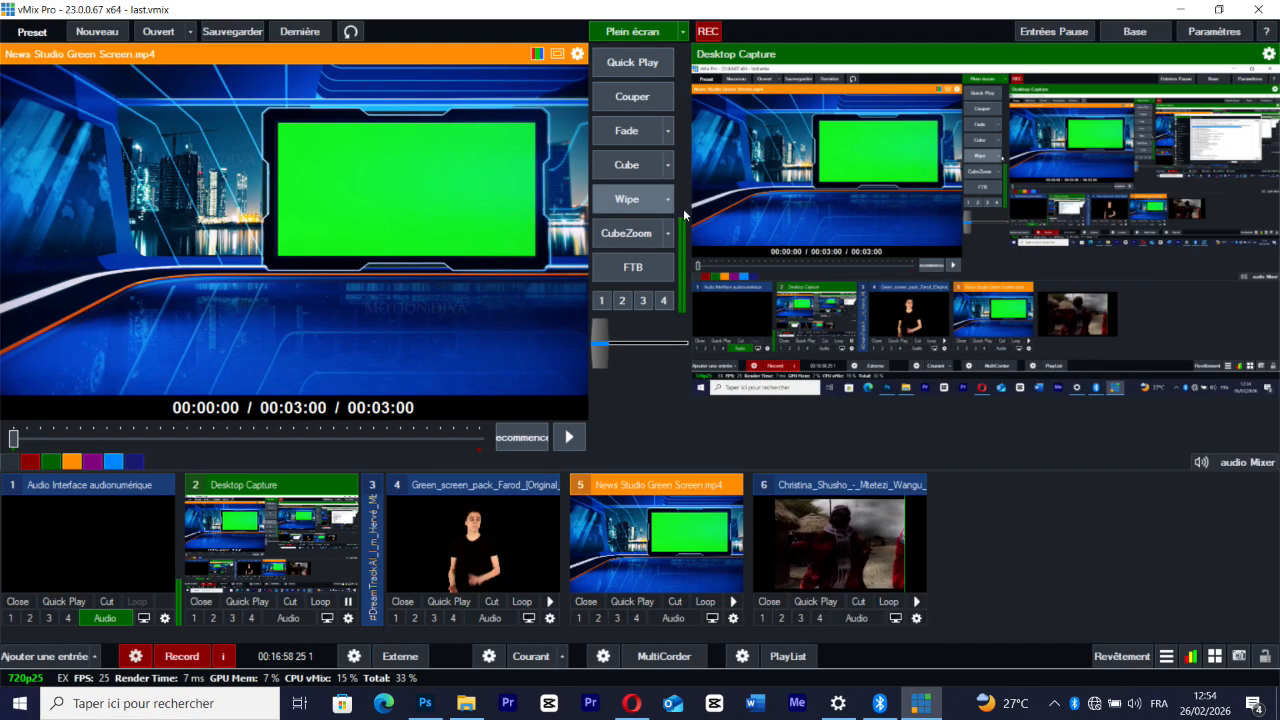
Toggle automatic audio mixing, play with transition and pause after transition in the music video's general settings, and close them
left_click(917, 621)
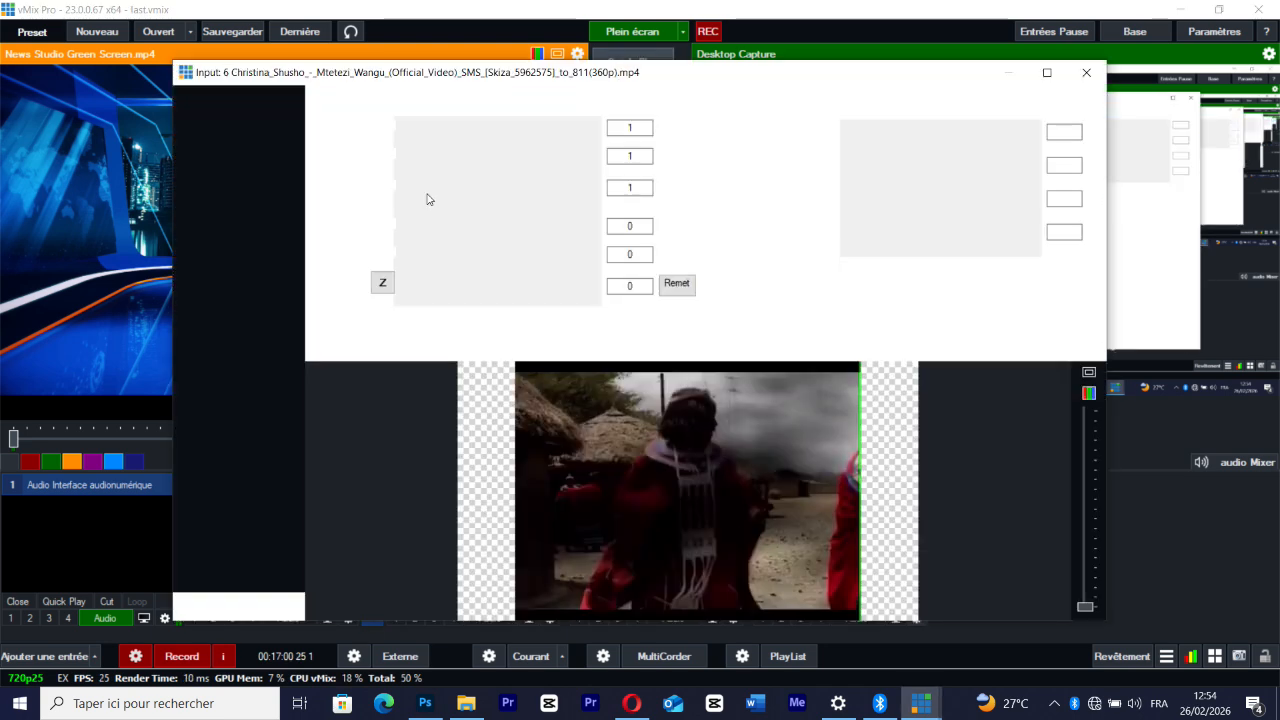
left_click(236, 97)
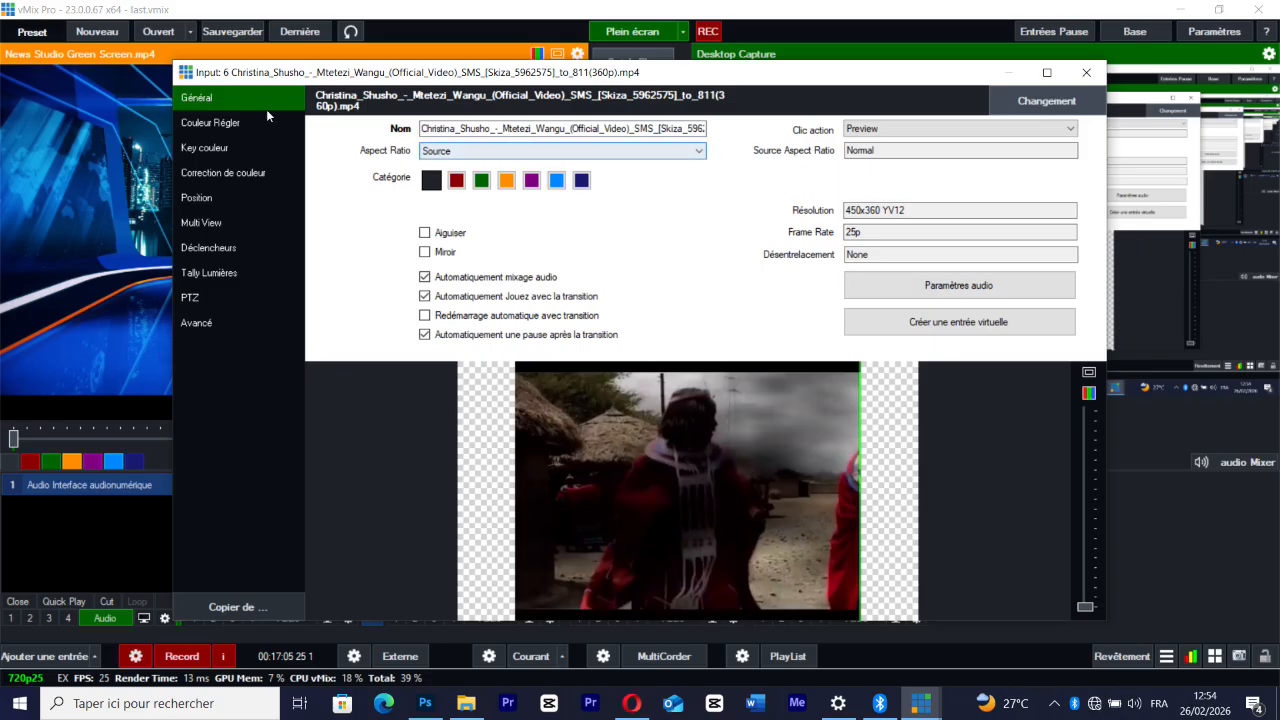
left_click(424, 277)
left_click(424, 296)
left_click(424, 334)
left_click(1086, 73)
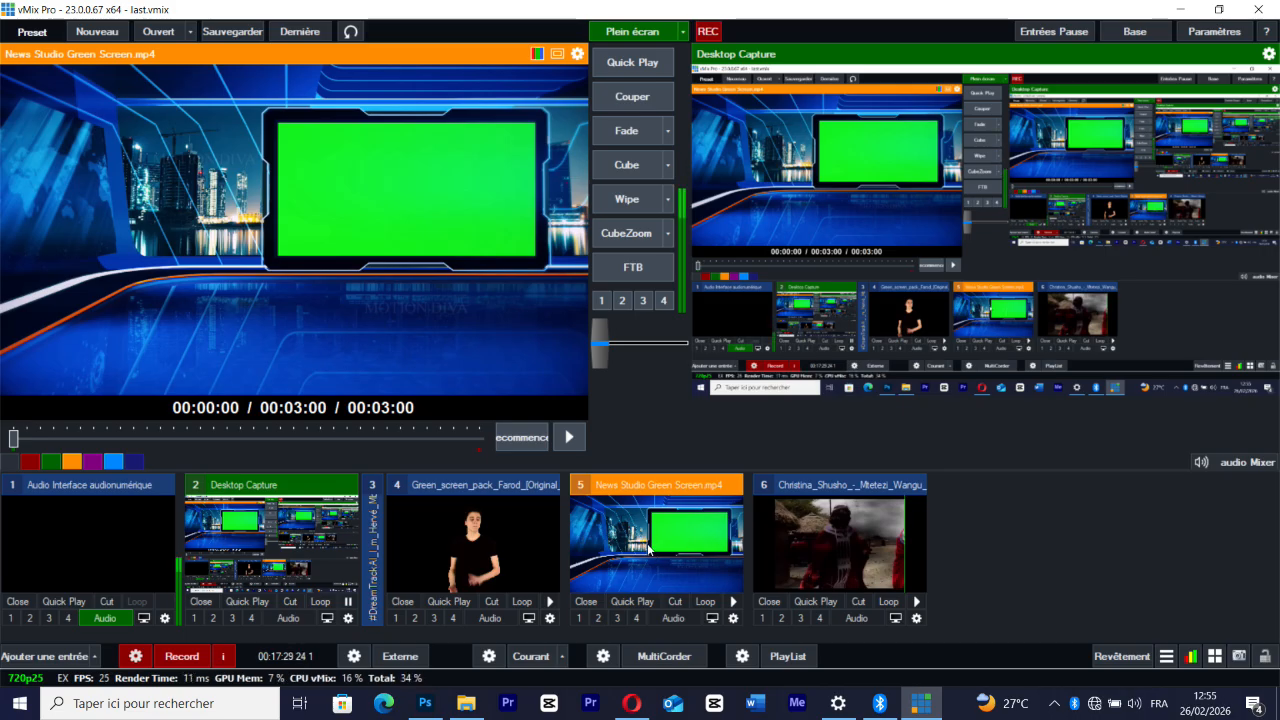
Start adding a new input of the solid colour type
left_click(46, 657)
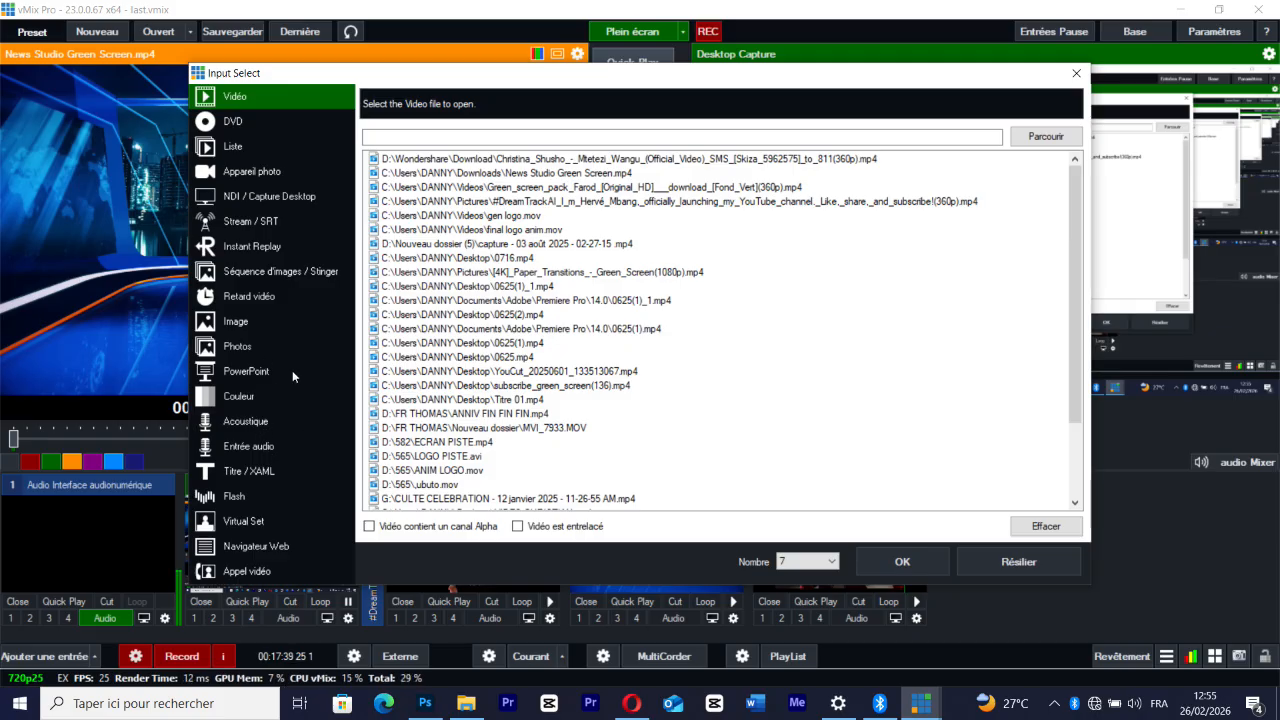
left_click(238, 399)
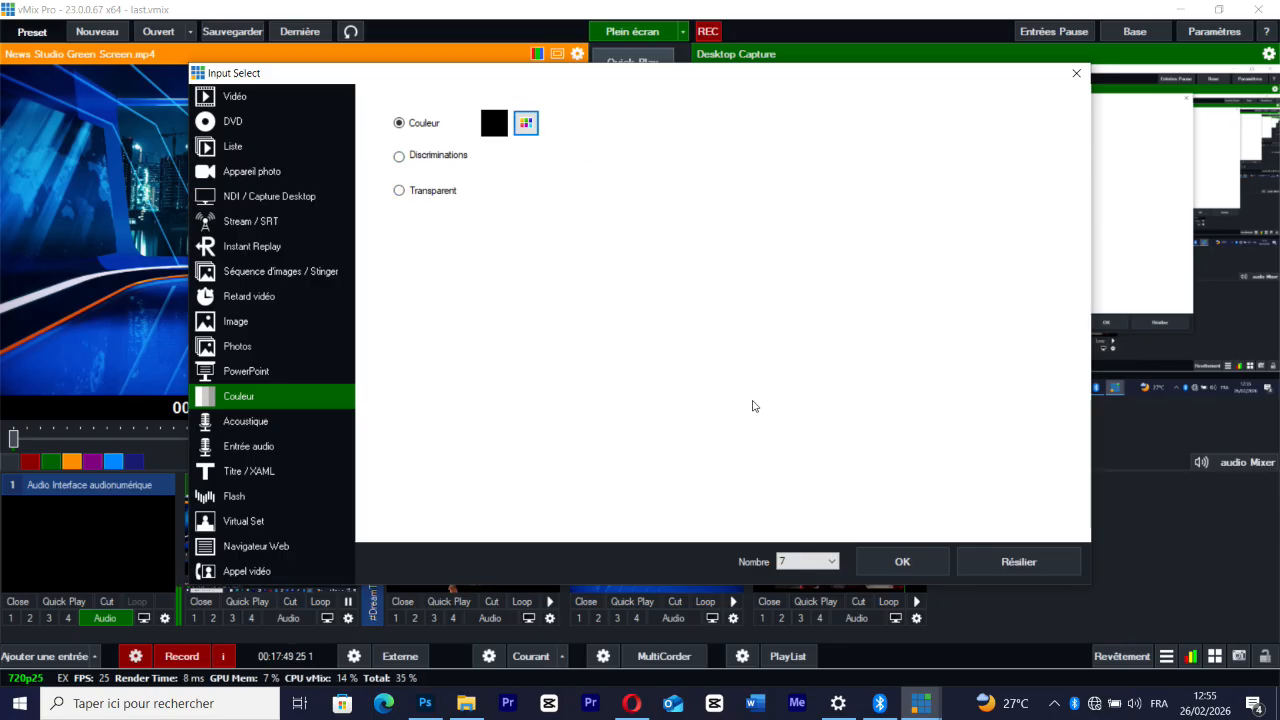
left_click(525, 123)
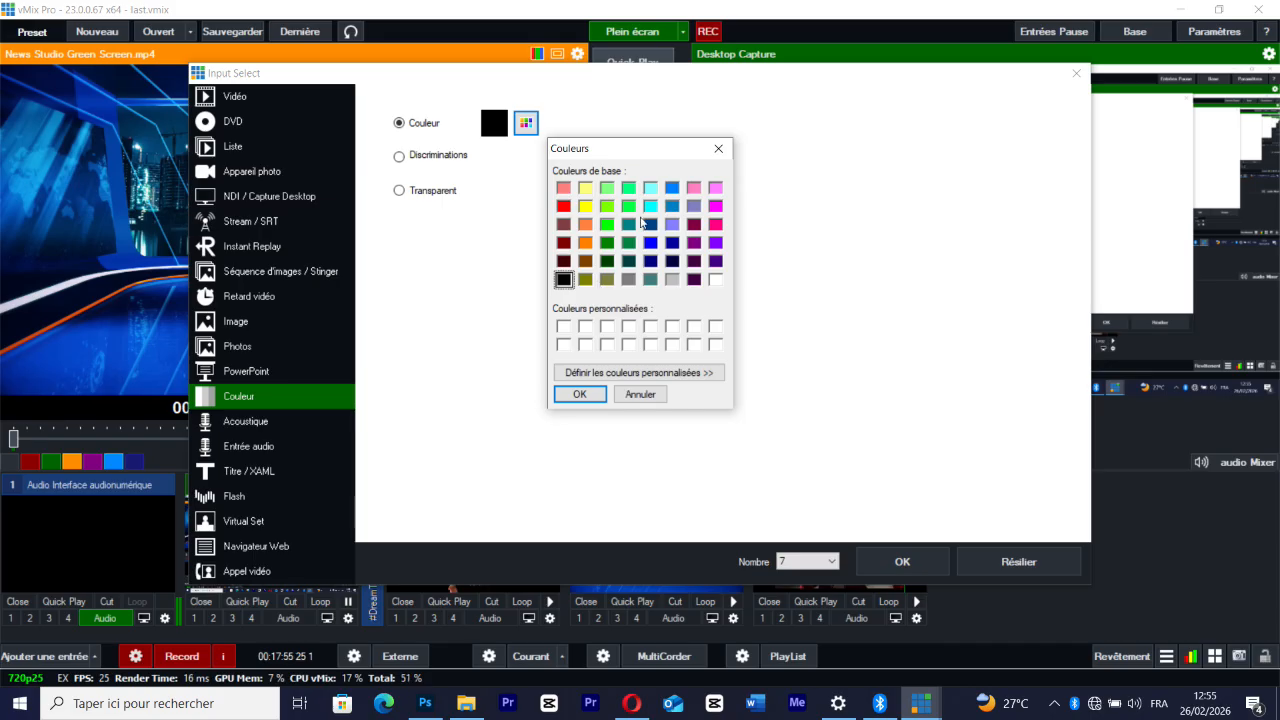
left_click(651, 244)
left_click(673, 245)
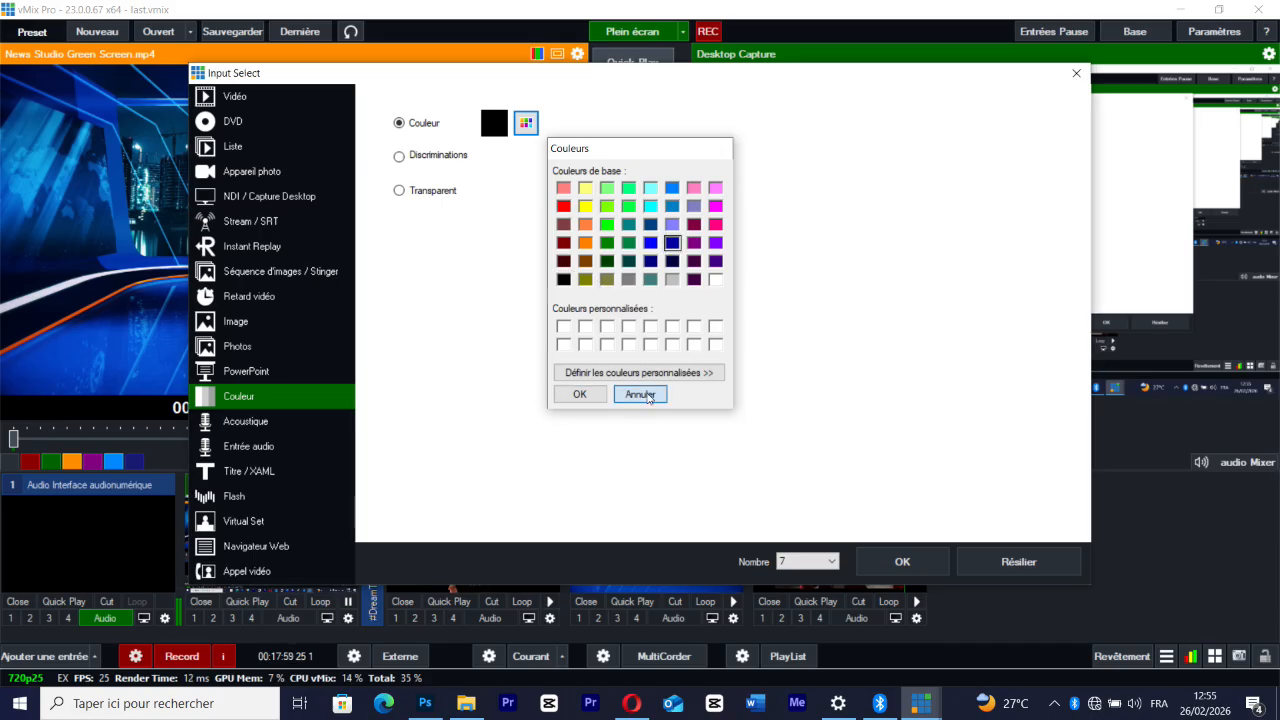
left_click(641, 396)
Choose dark blue as the colour and add it as input 7
left_click(530, 129)
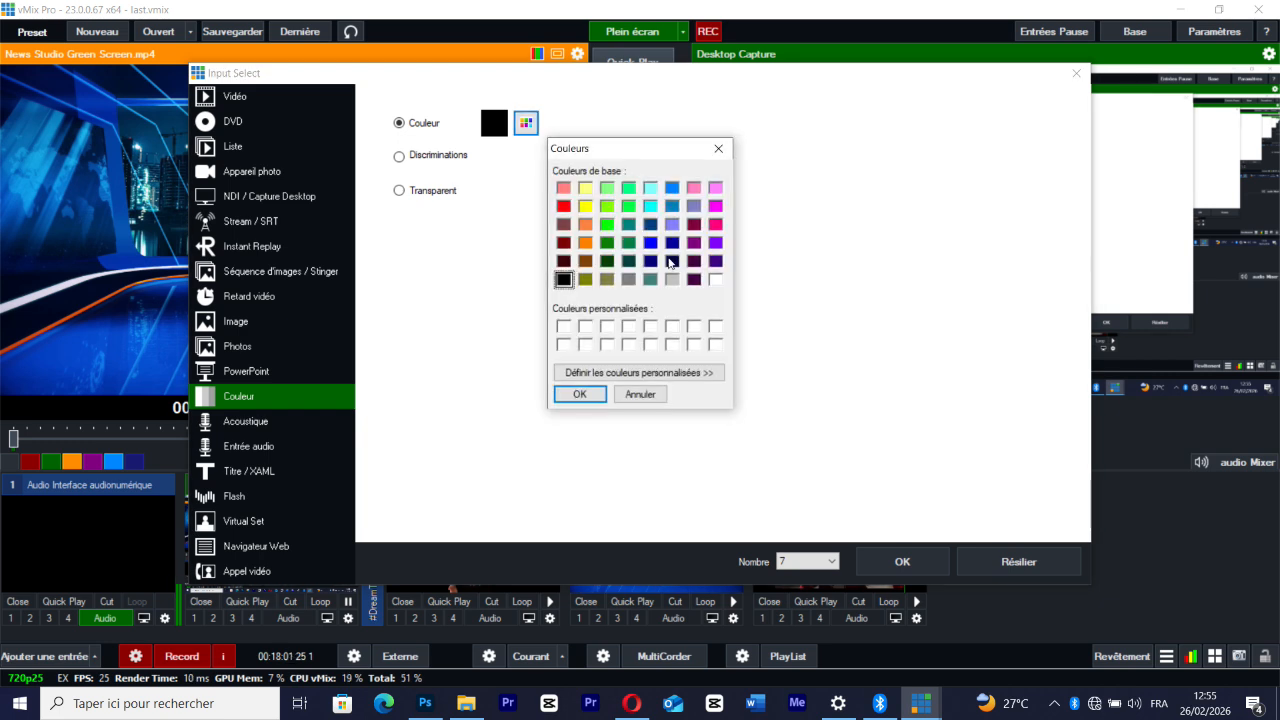
left_click(672, 244)
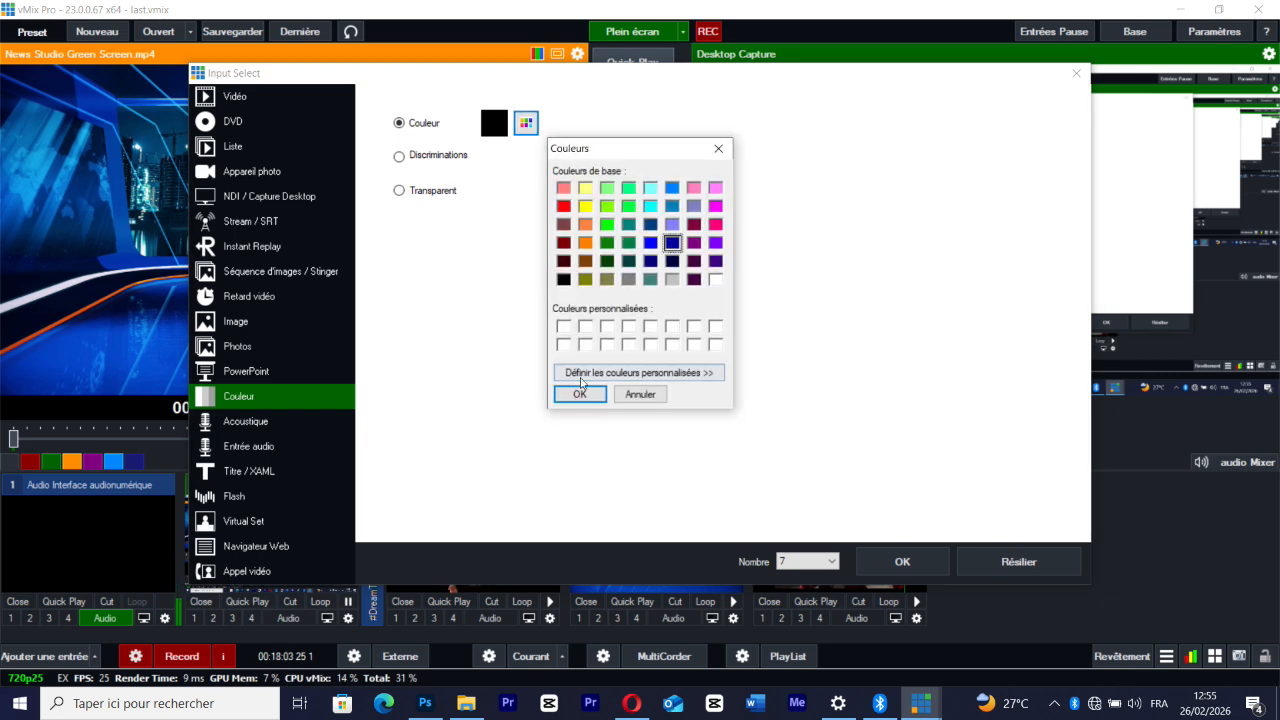
left_click(580, 394)
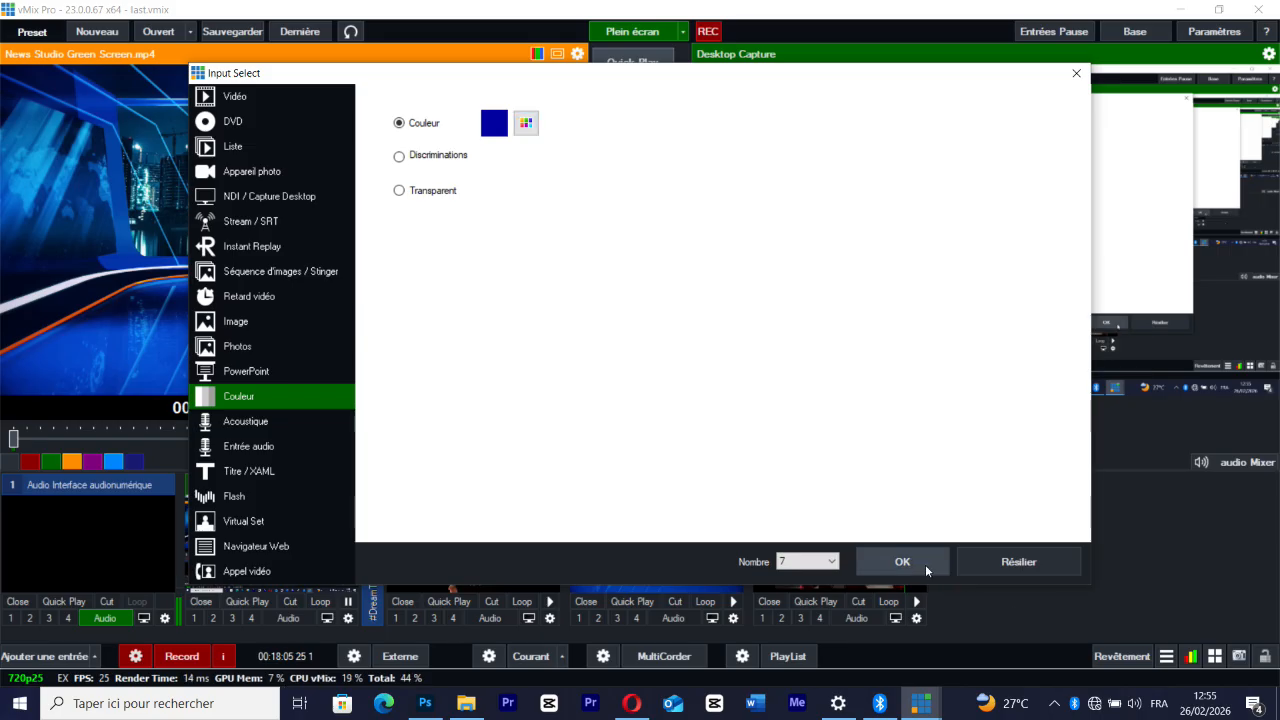
left_click(922, 564)
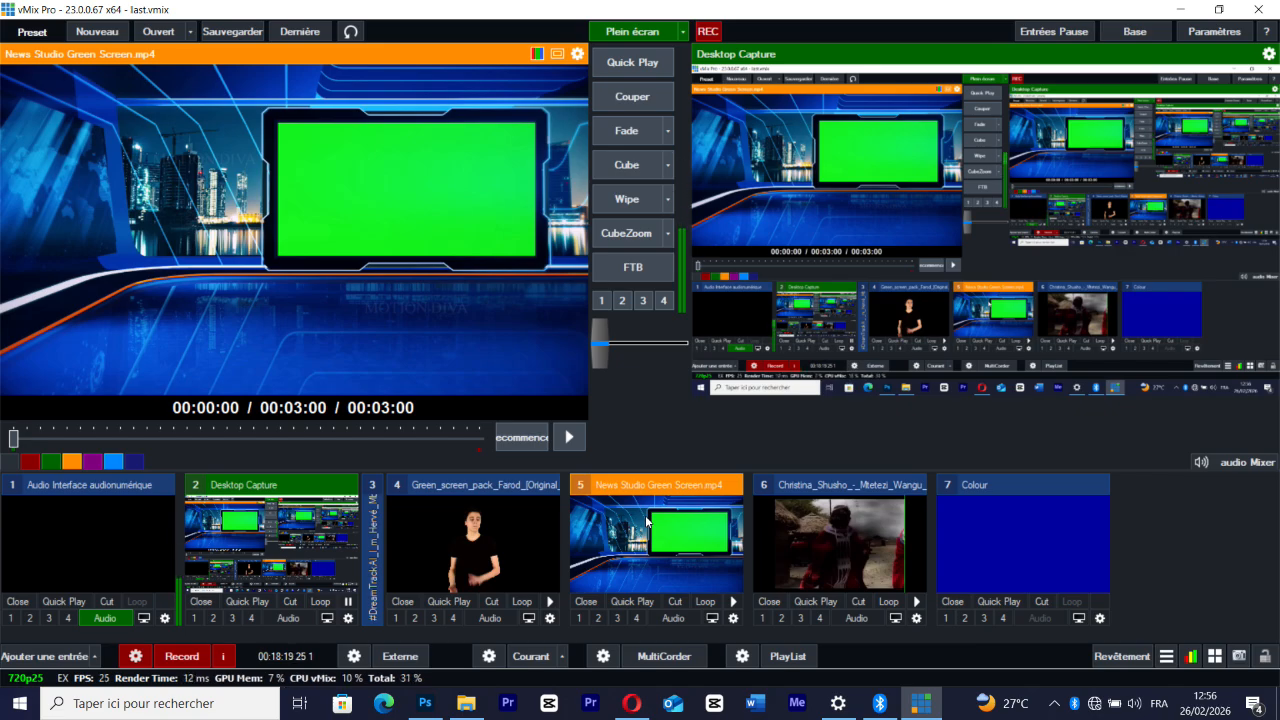
Key out the green monitor in the News Studio input by sampling its green and applying auto chroma preset 1
left_click(733, 618)
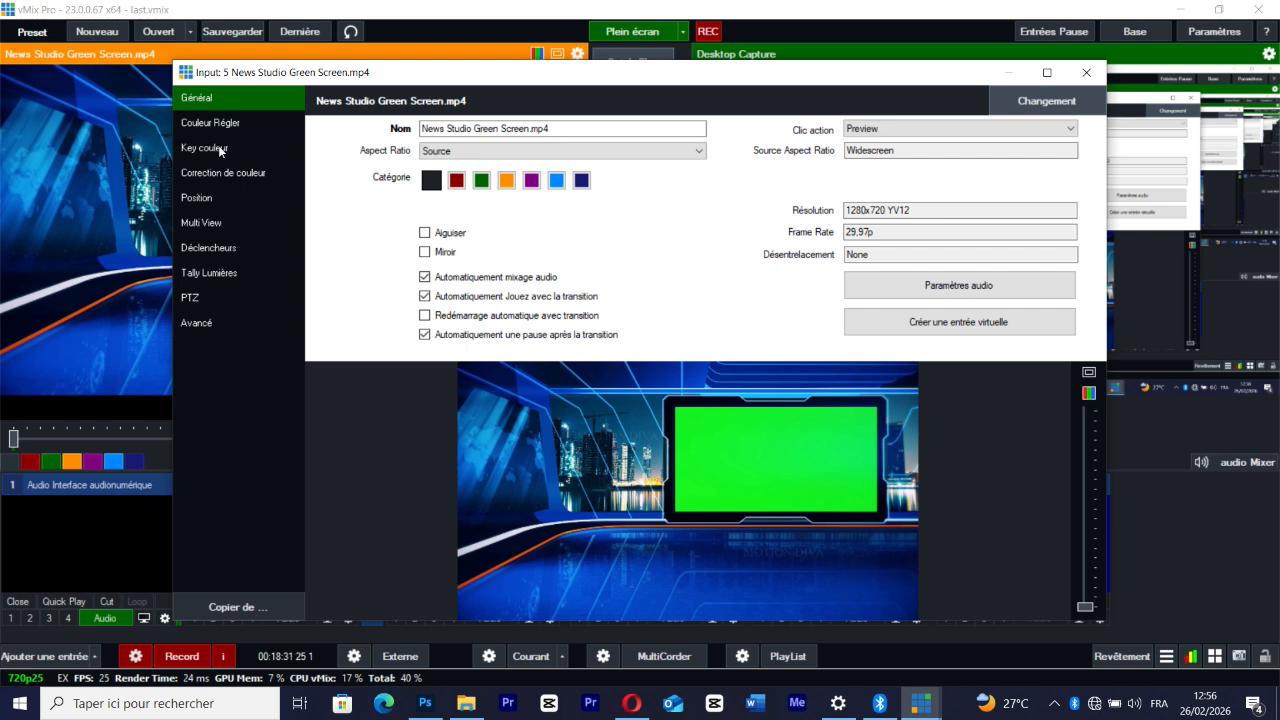
left_click(219, 148)
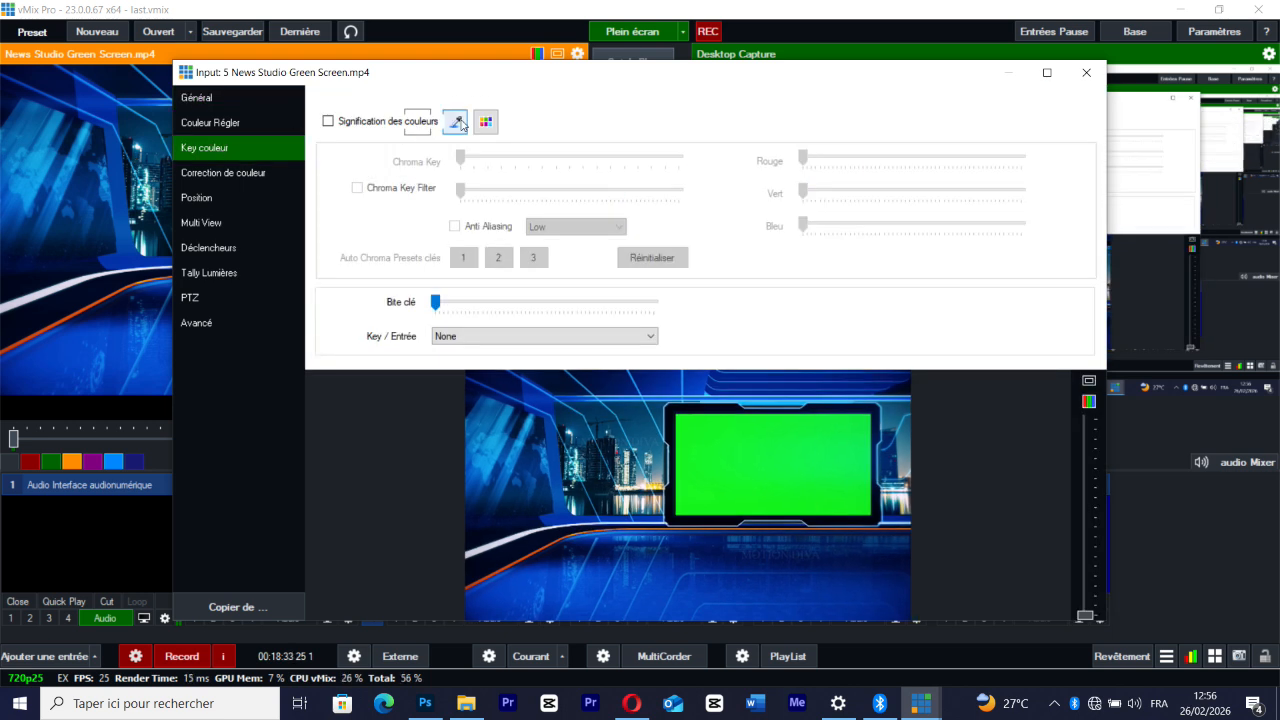
left_click(457, 122)
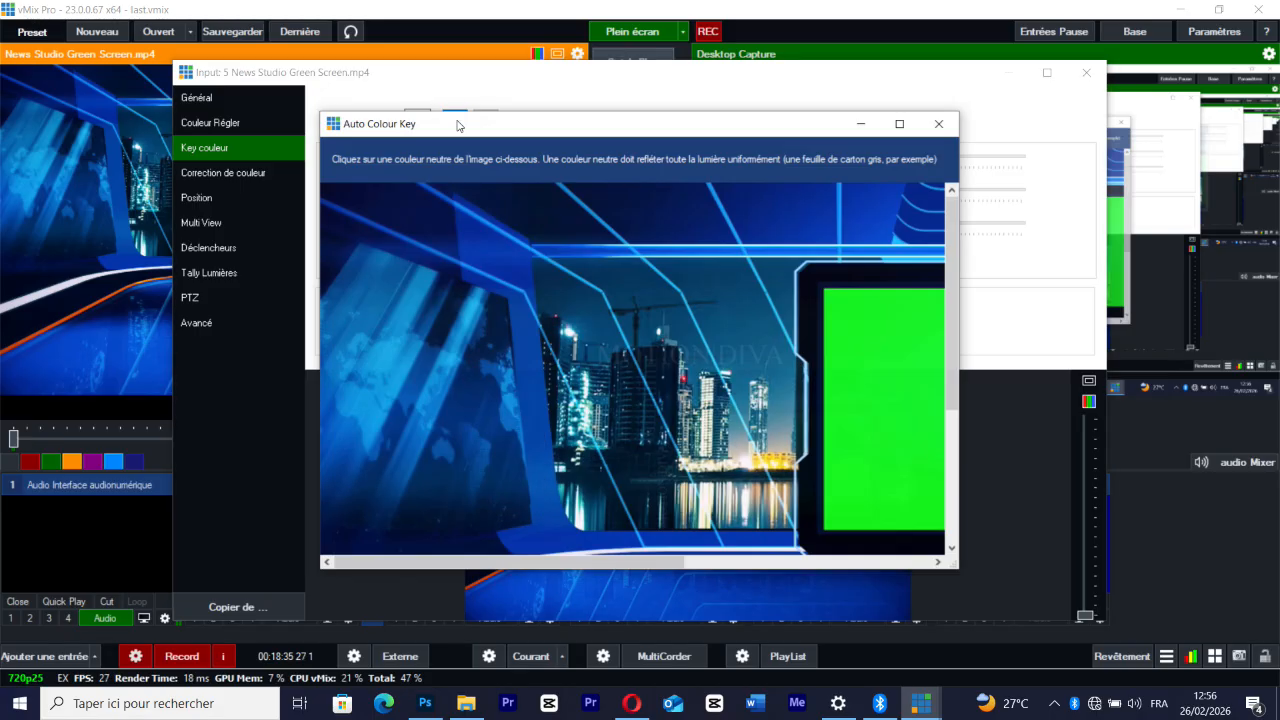
left_click(868, 352)
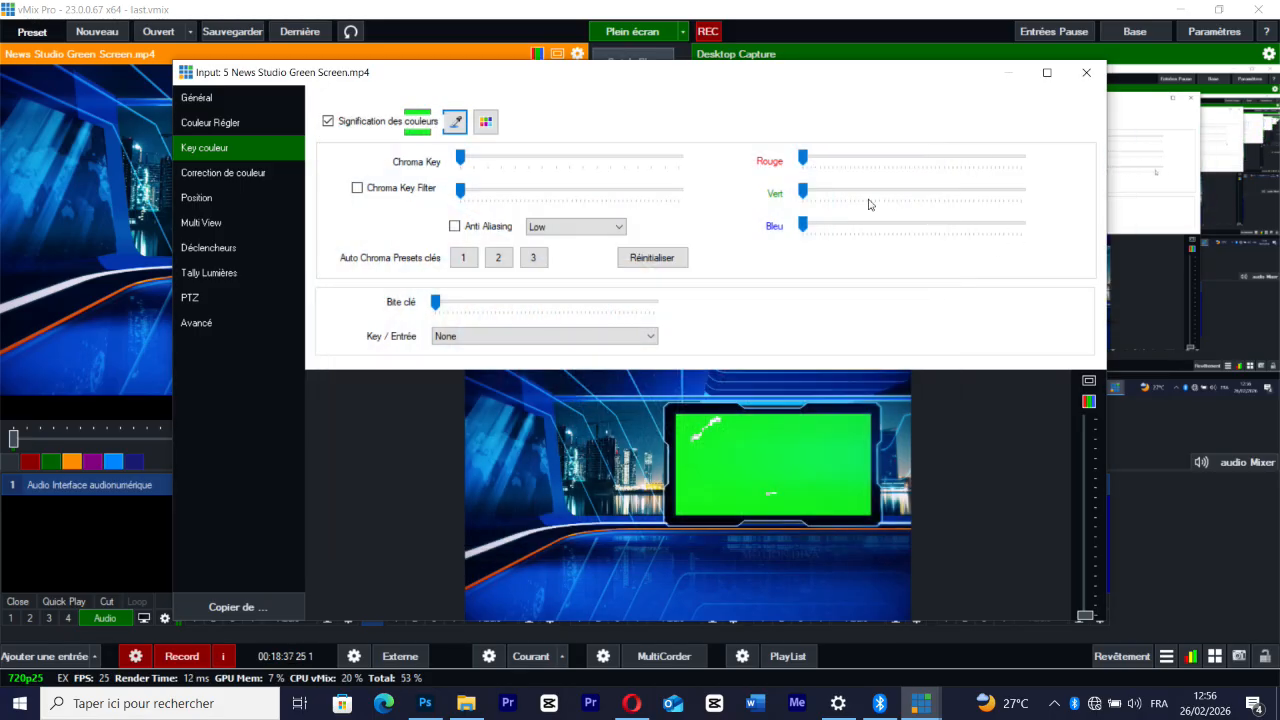
left_click(463, 257)
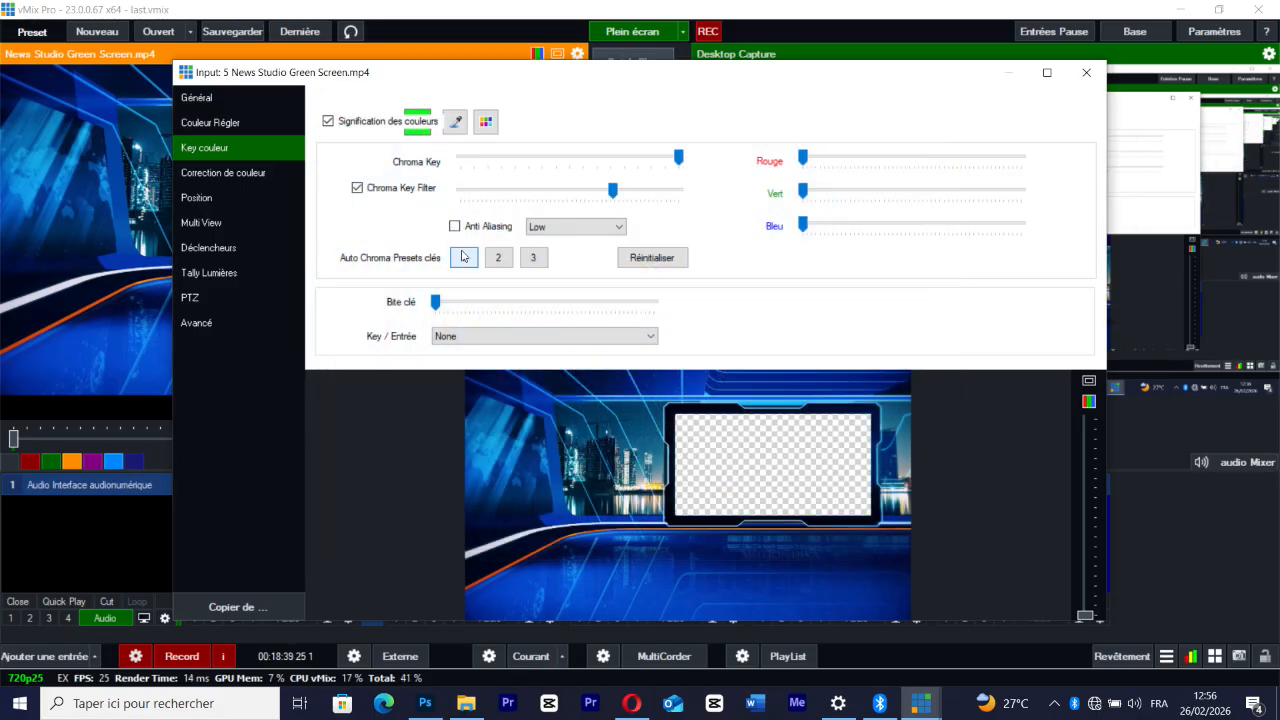
Compare auto chroma presets 2 and 3 on the News Studio input, go back to preset 1 and close its settings
left_click(496, 260)
left_click(535, 259)
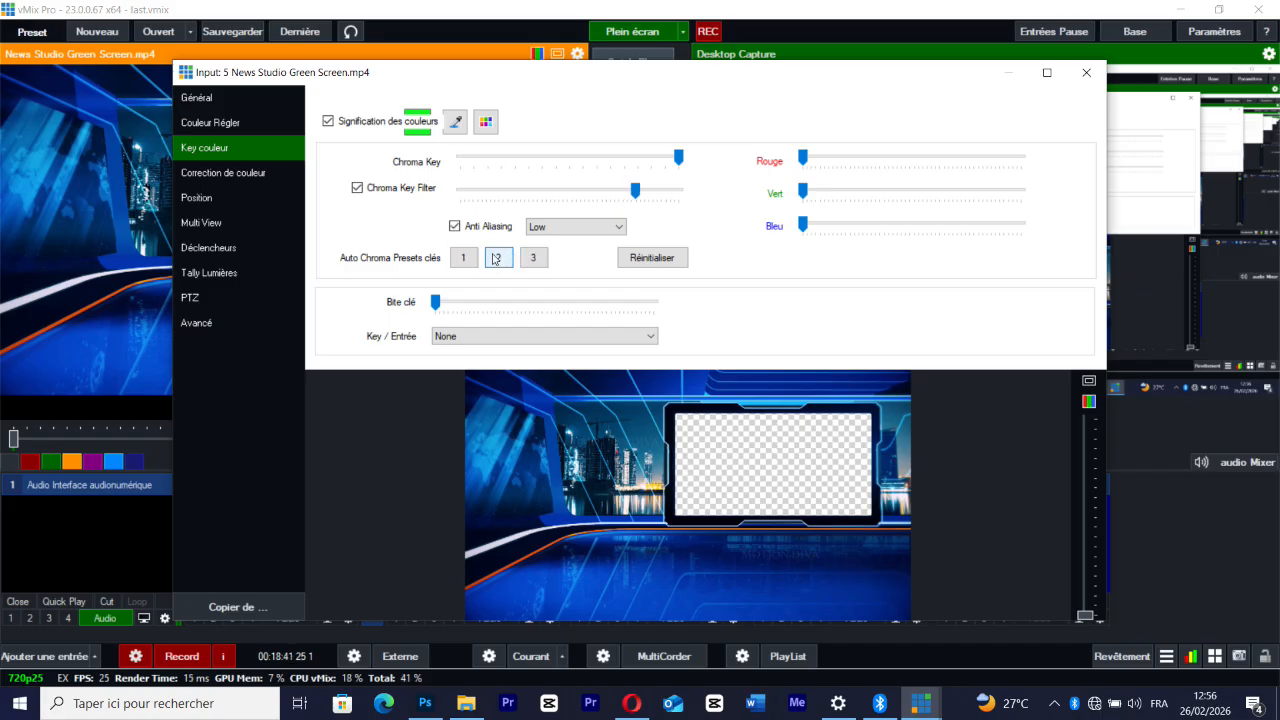
left_click(466, 261)
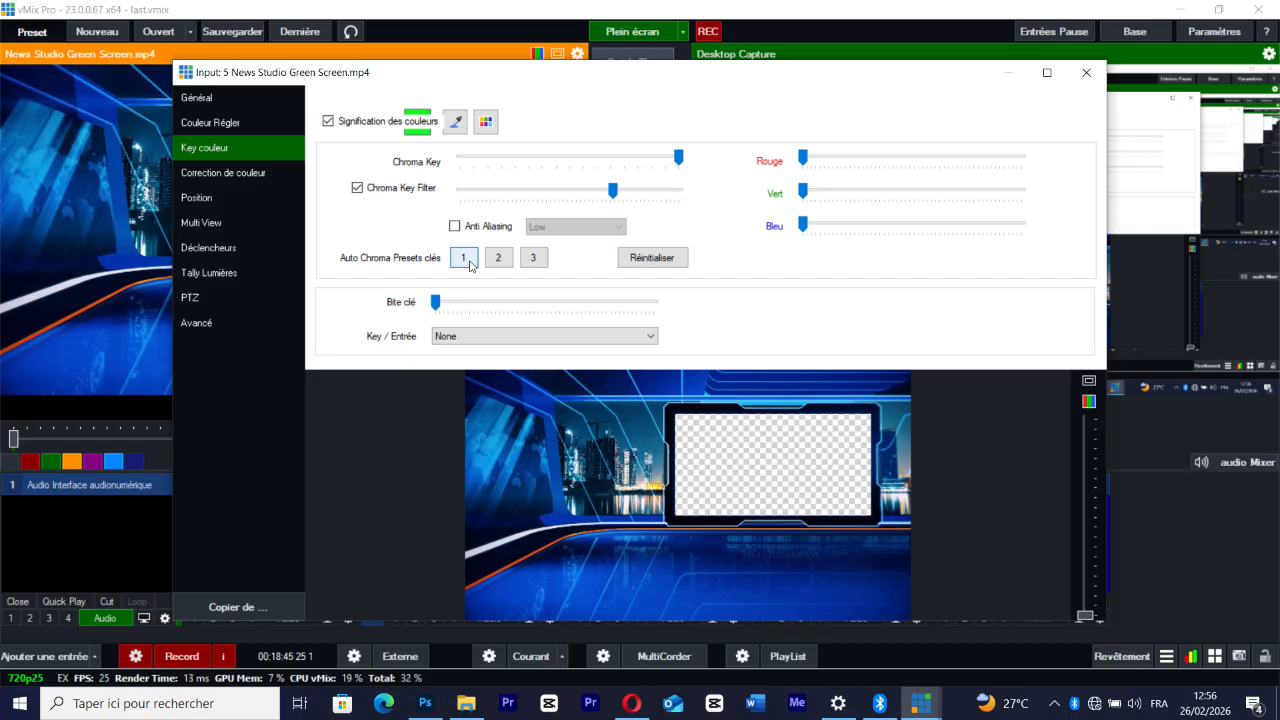
left_click(1086, 72)
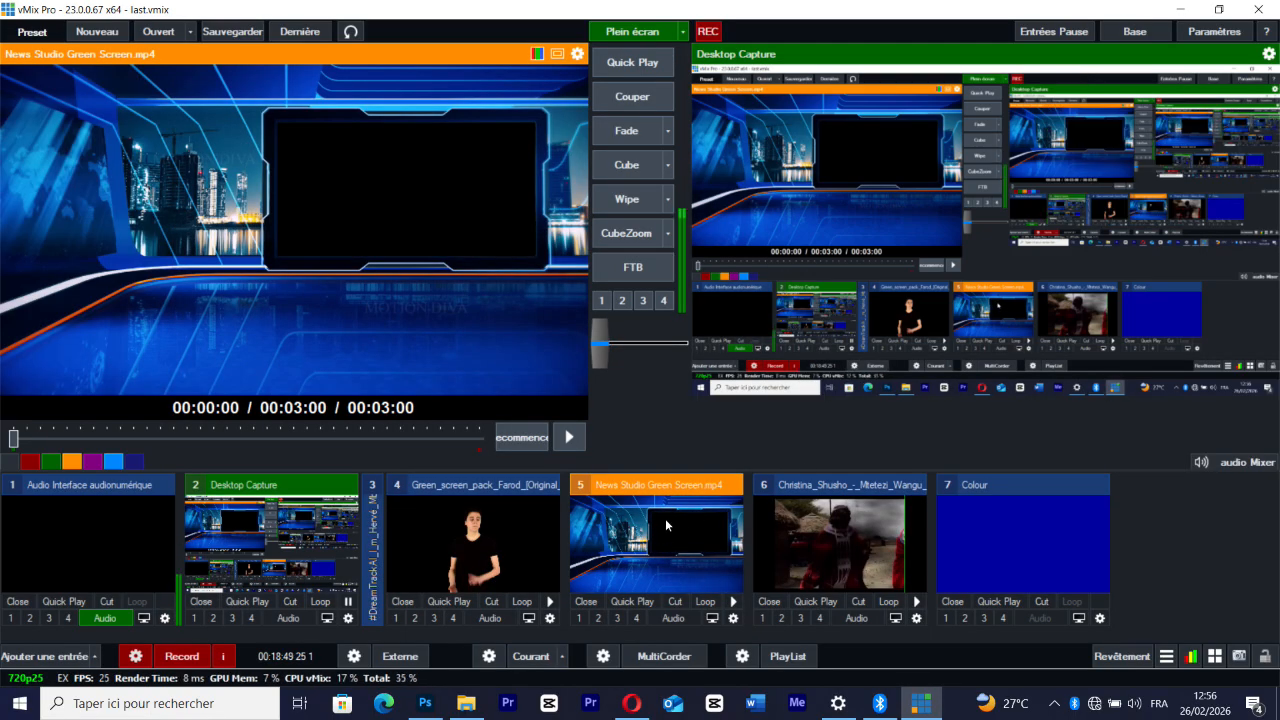
Send the Colour input to preview and examine the layer source choices in its Multi View settings
left_click(1027, 556)
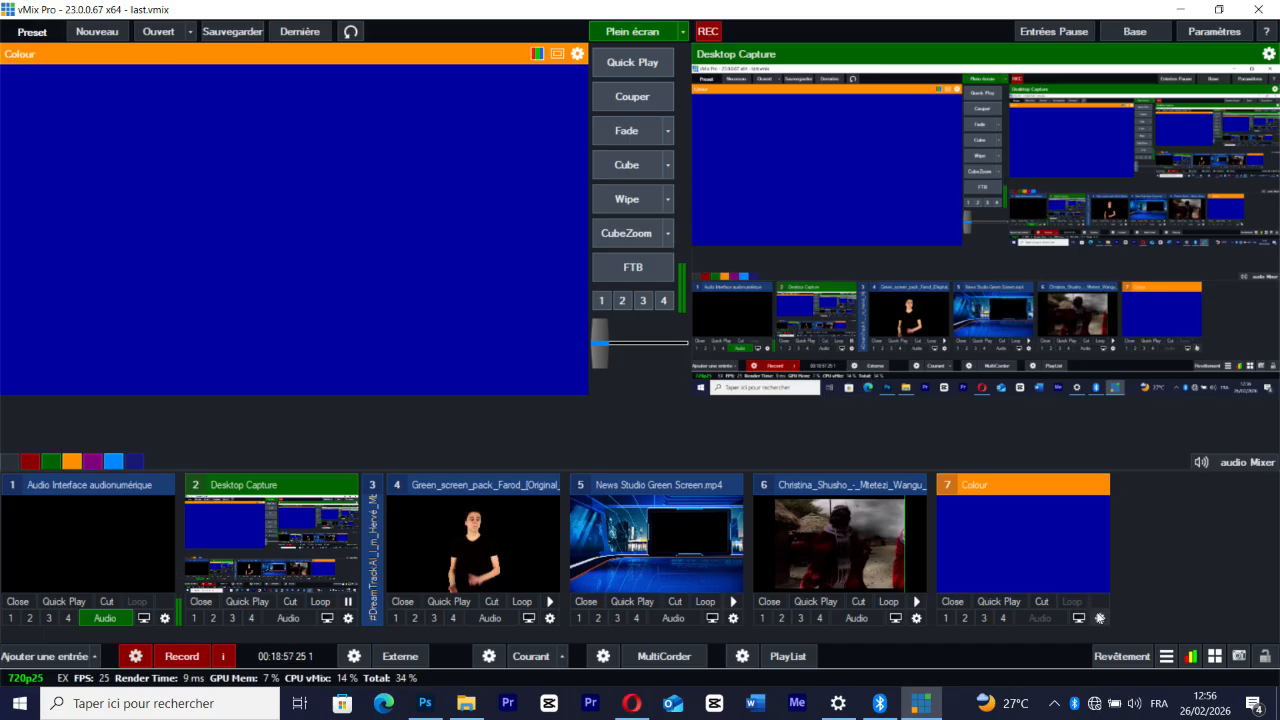
left_click(1099, 618)
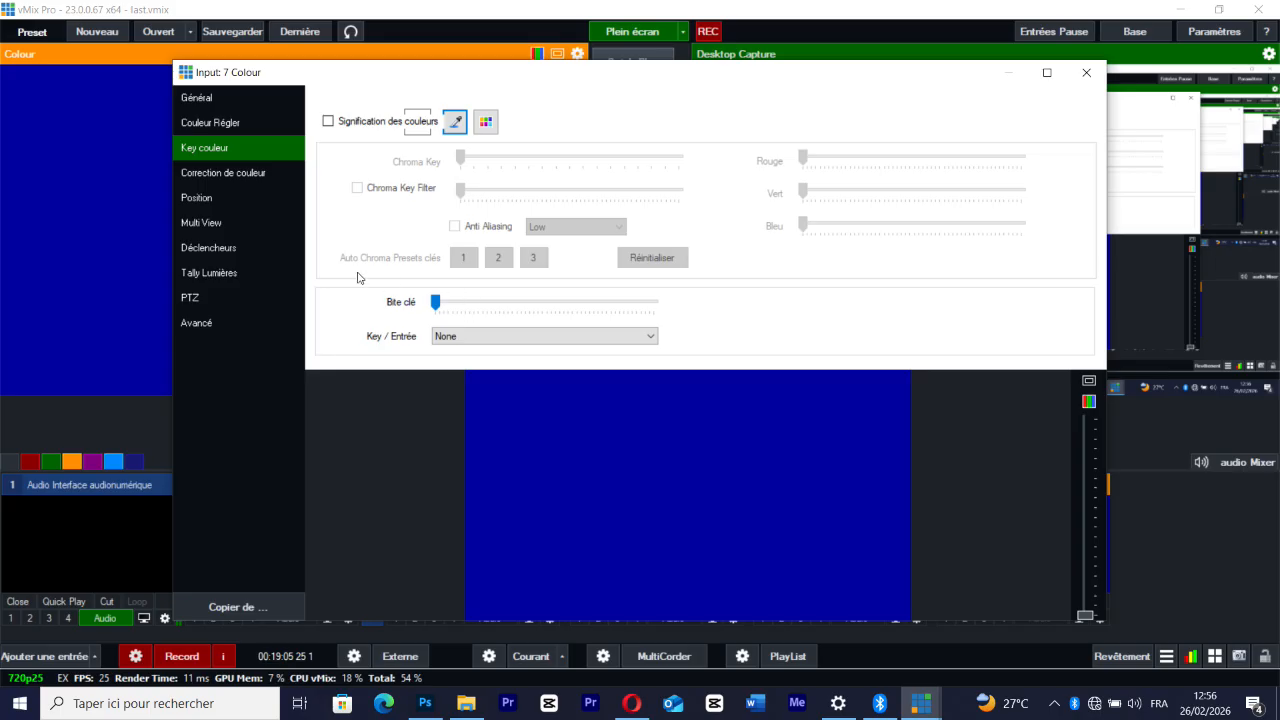
left_click(203, 222)
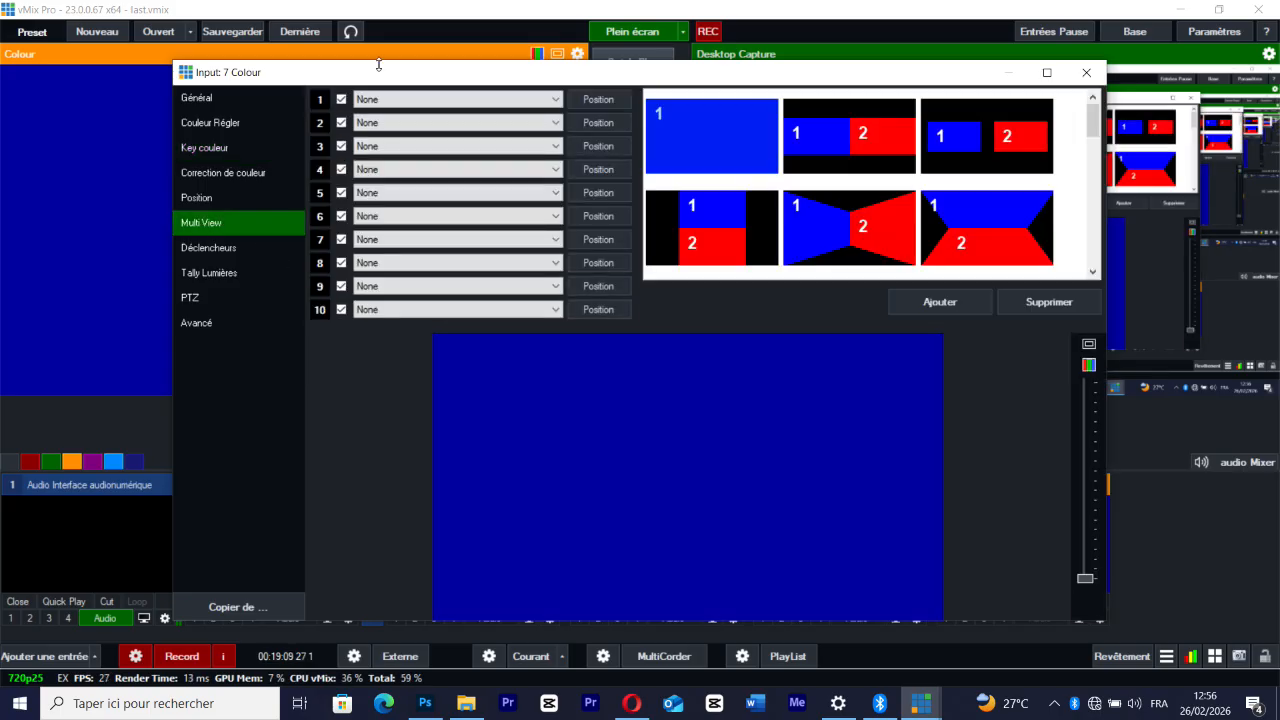
left_click(394, 100)
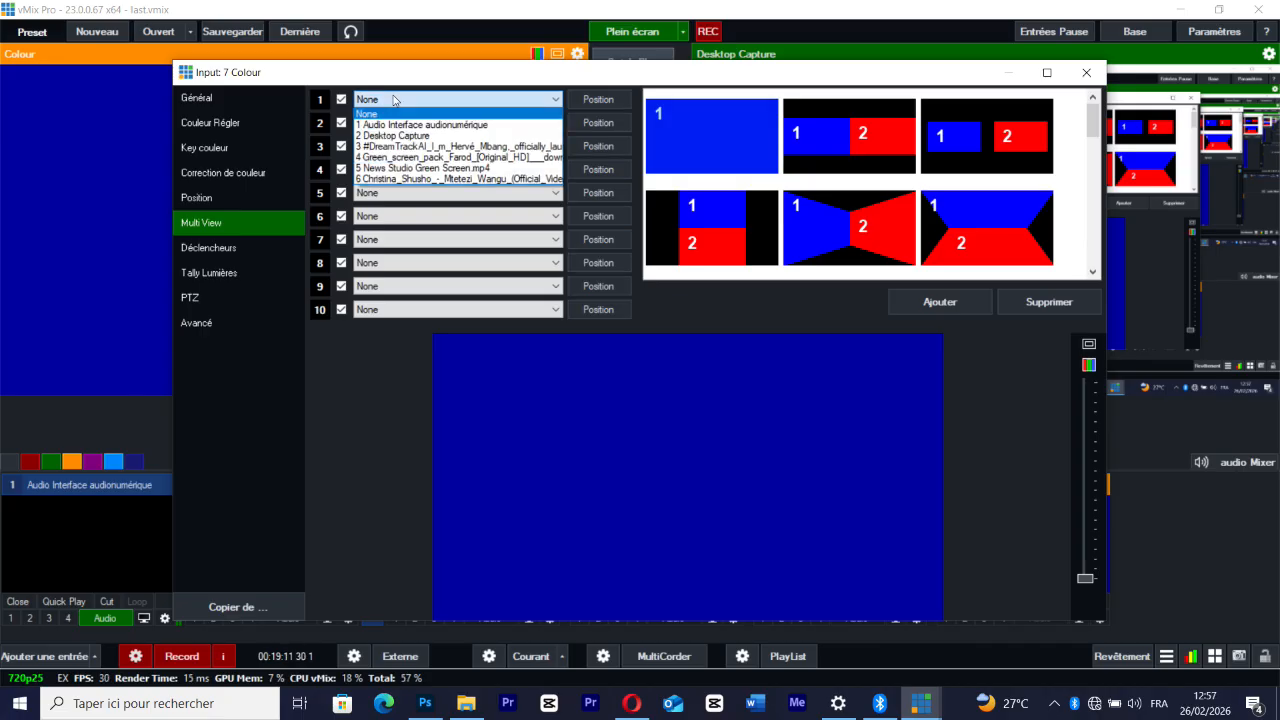
left_click(116, 435)
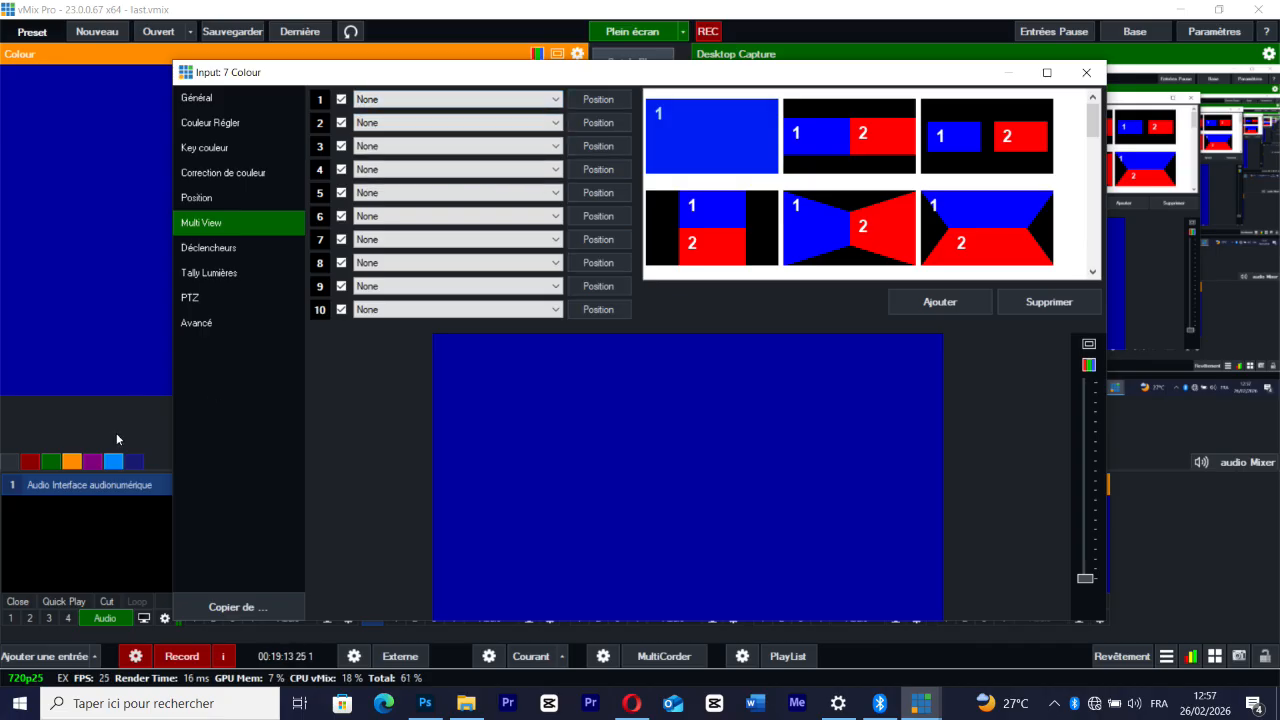
left_click(1086, 72)
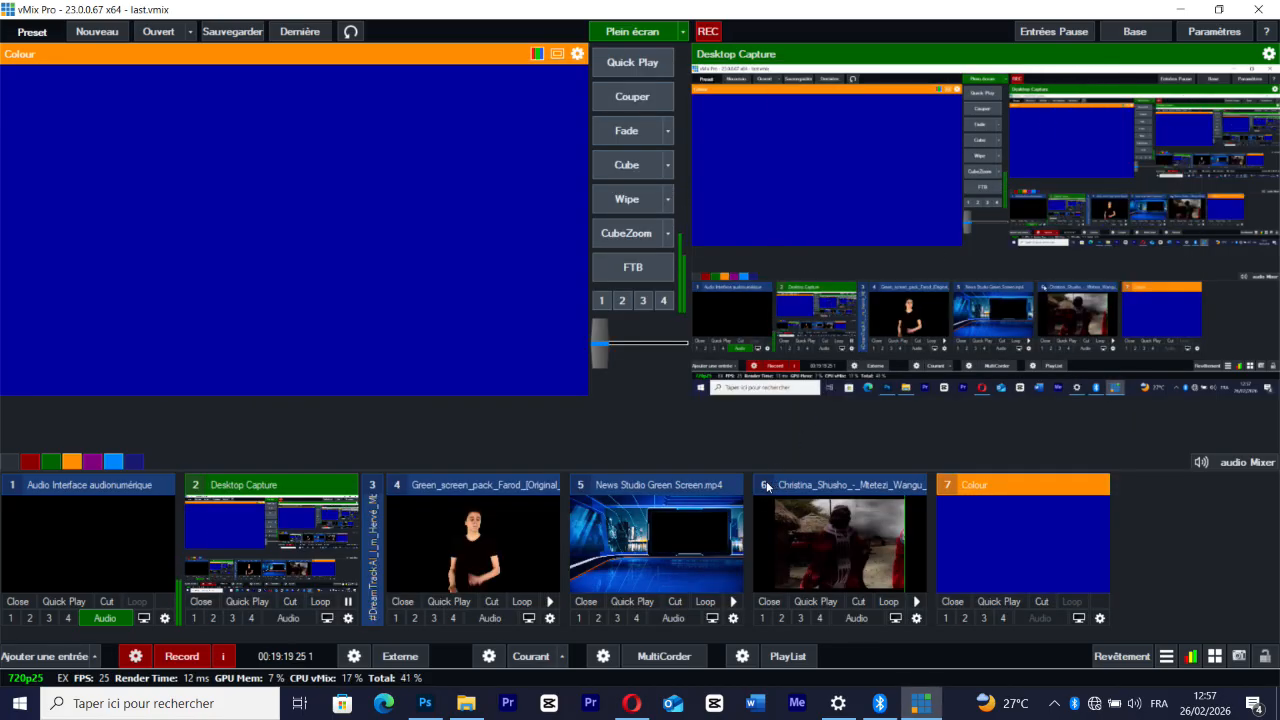
In the Colour input's Multi View, assign the music video (input 6) to layer 1 and News Studio Green Screen.mp4 to layer 2
left_click(1100, 618)
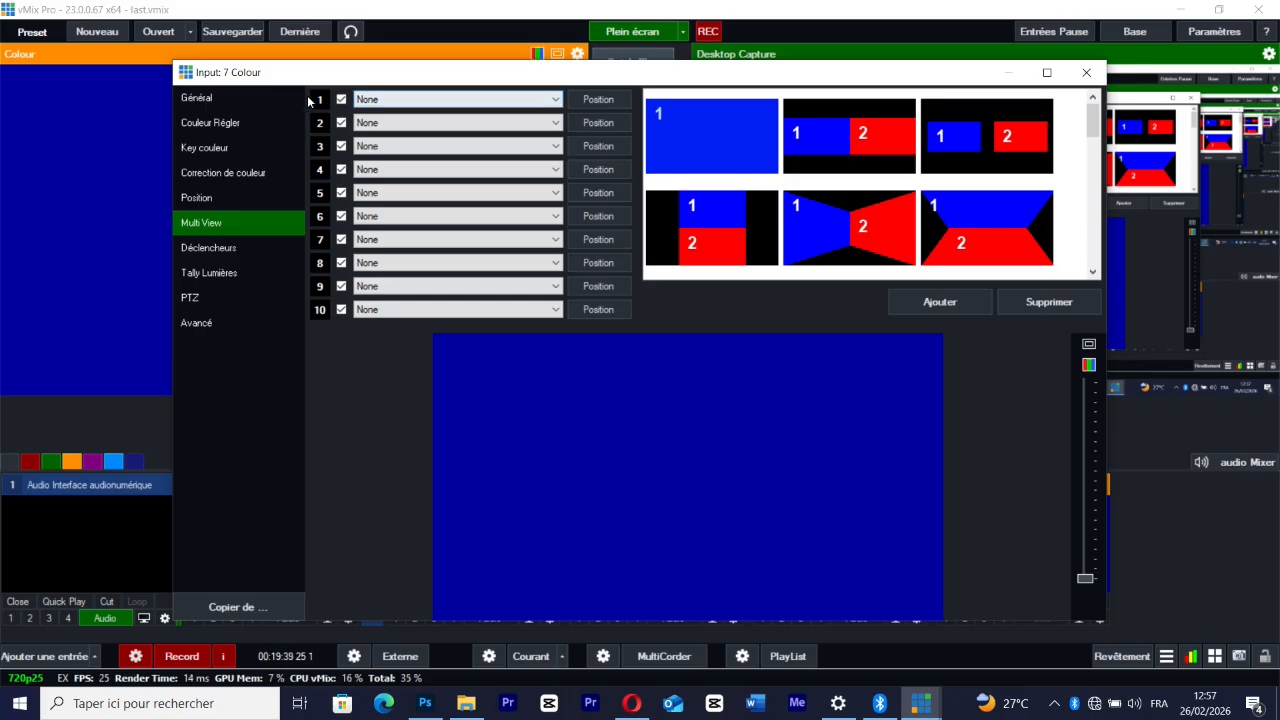
left_click(380, 100)
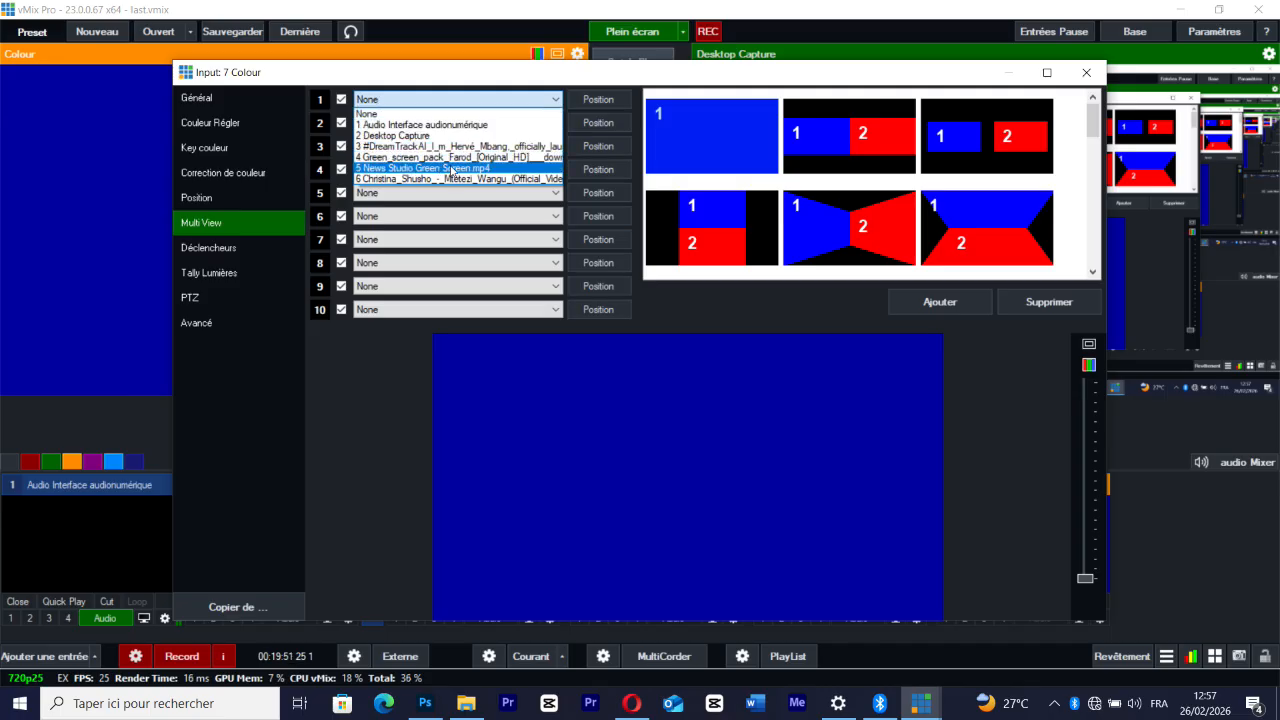
left_click(381, 181)
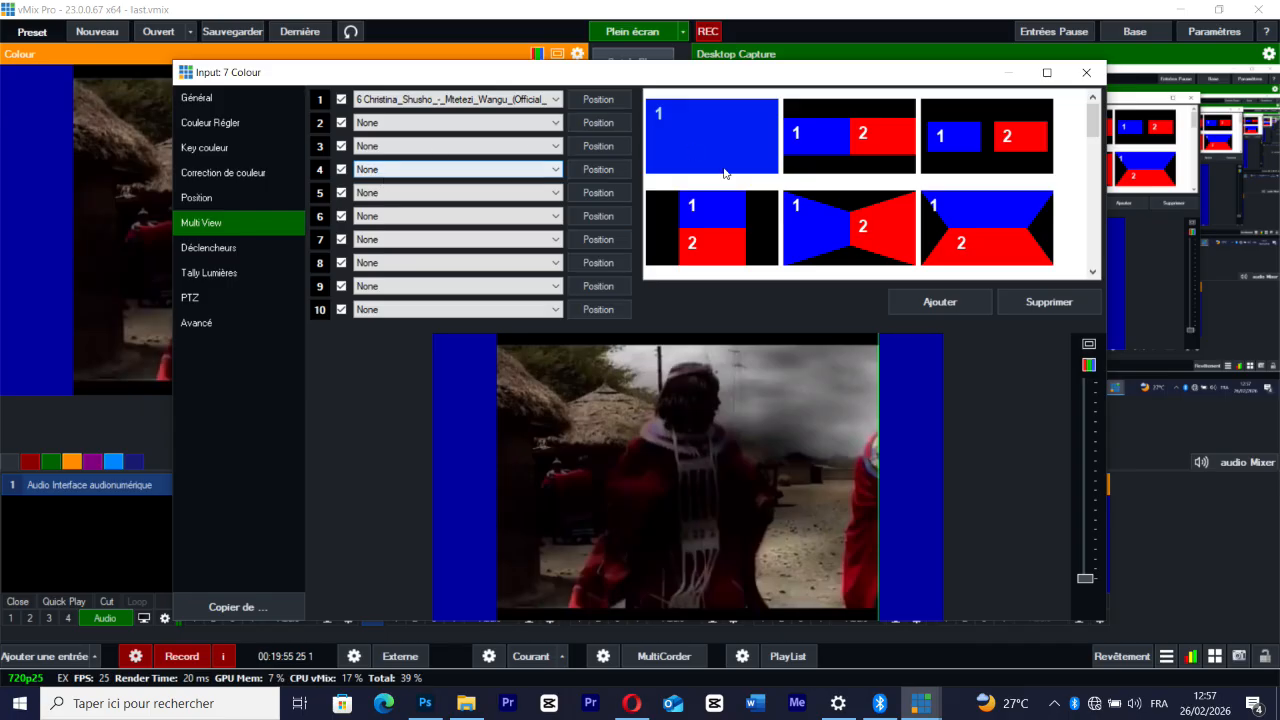
left_click(424, 125)
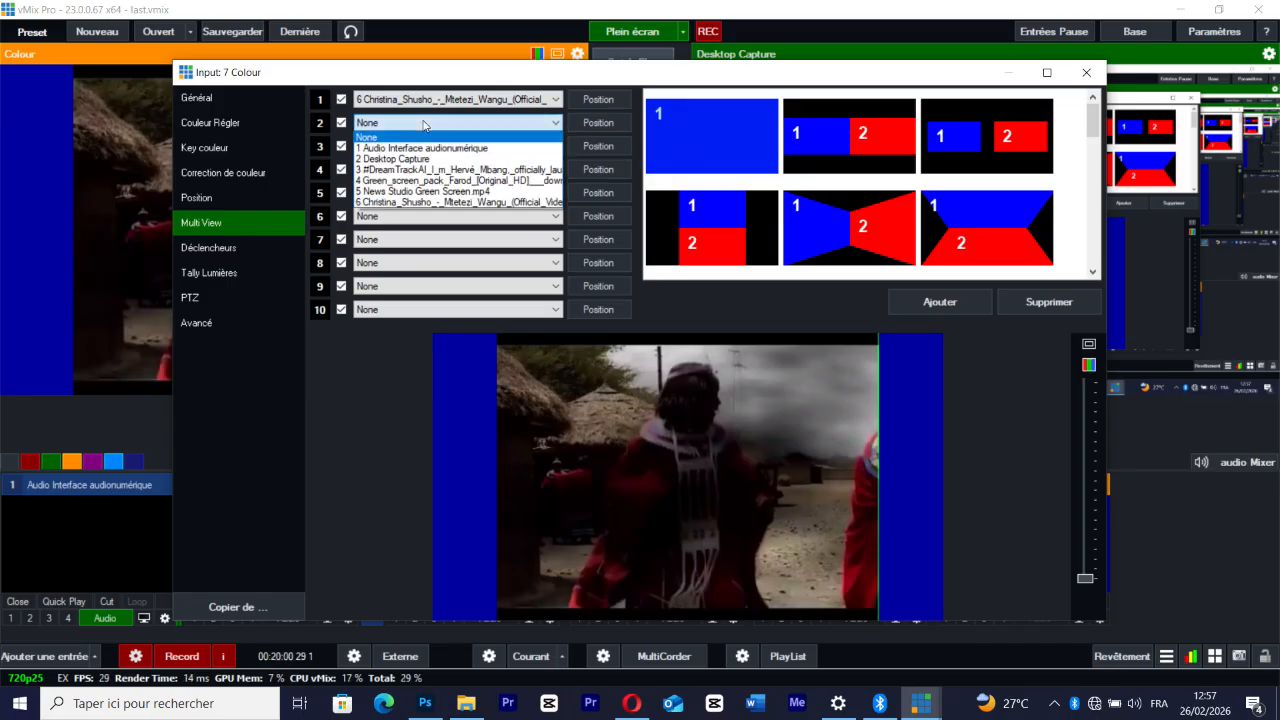
left_click(421, 191)
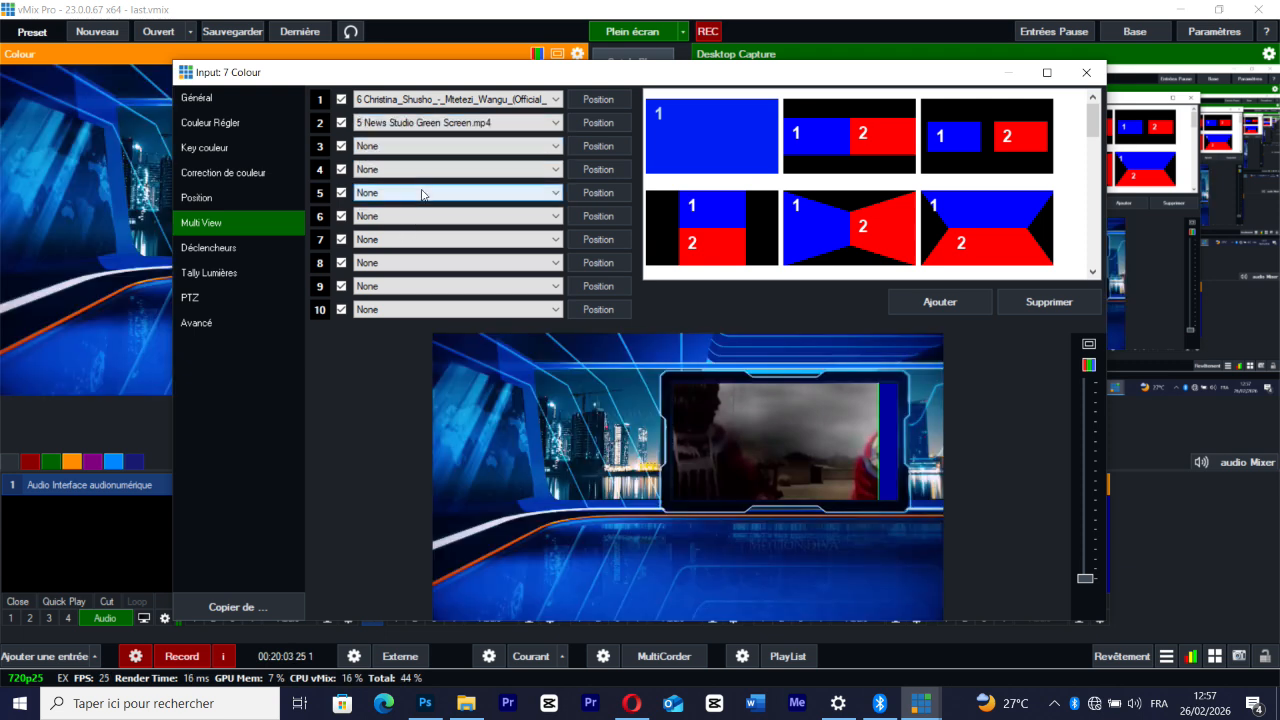
Try Desktop Capture as Multi View layer 3, and replace it with the green-screen presenter clip (input 4)
left_click(402, 148)
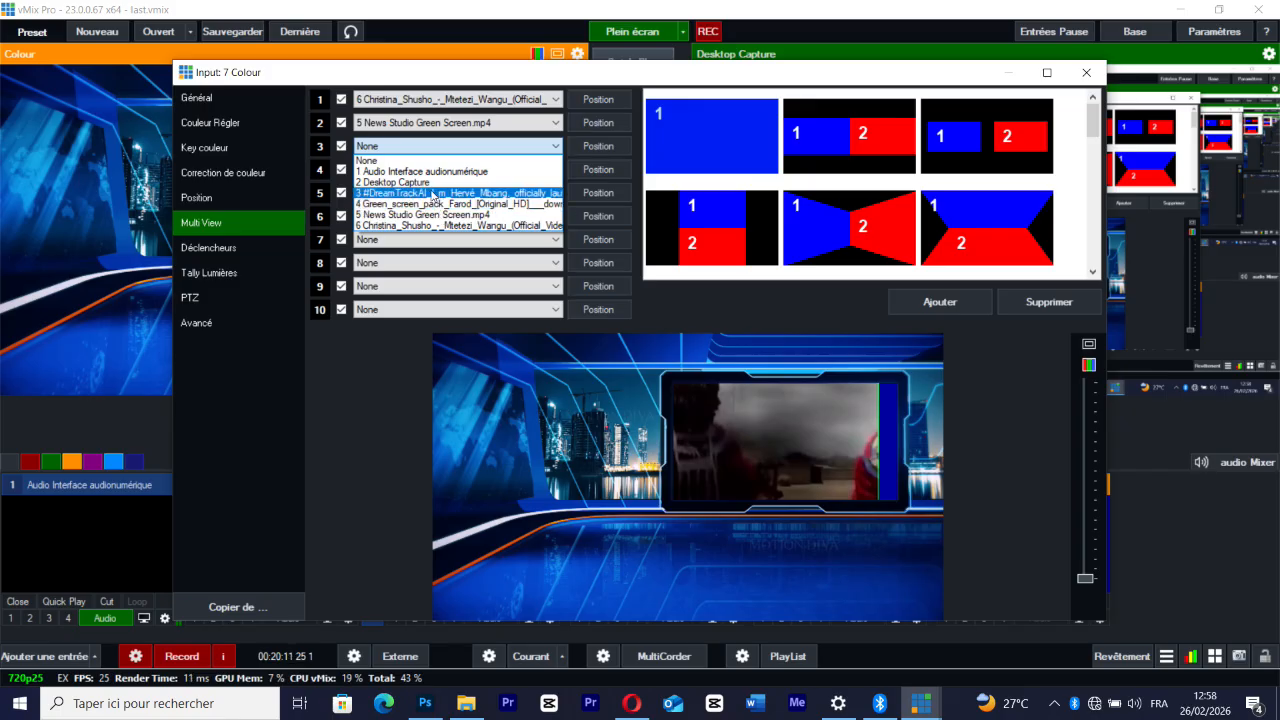
left_click(432, 183)
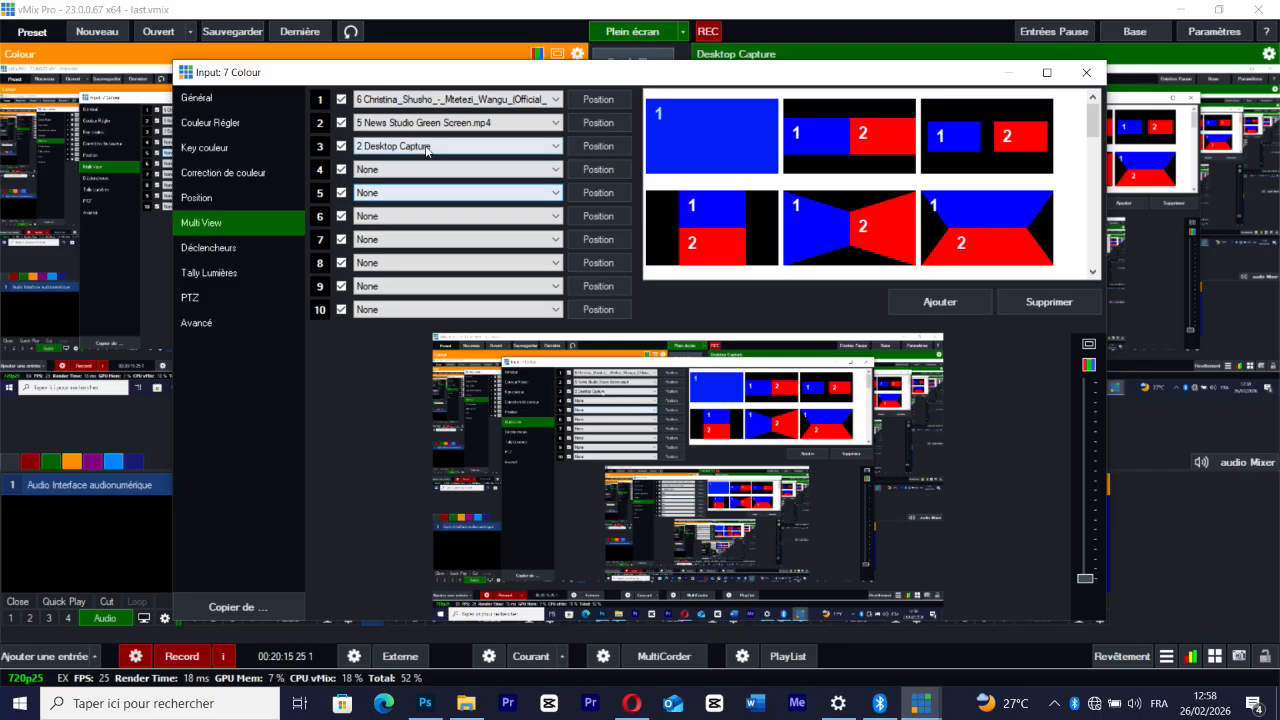
left_click(427, 148)
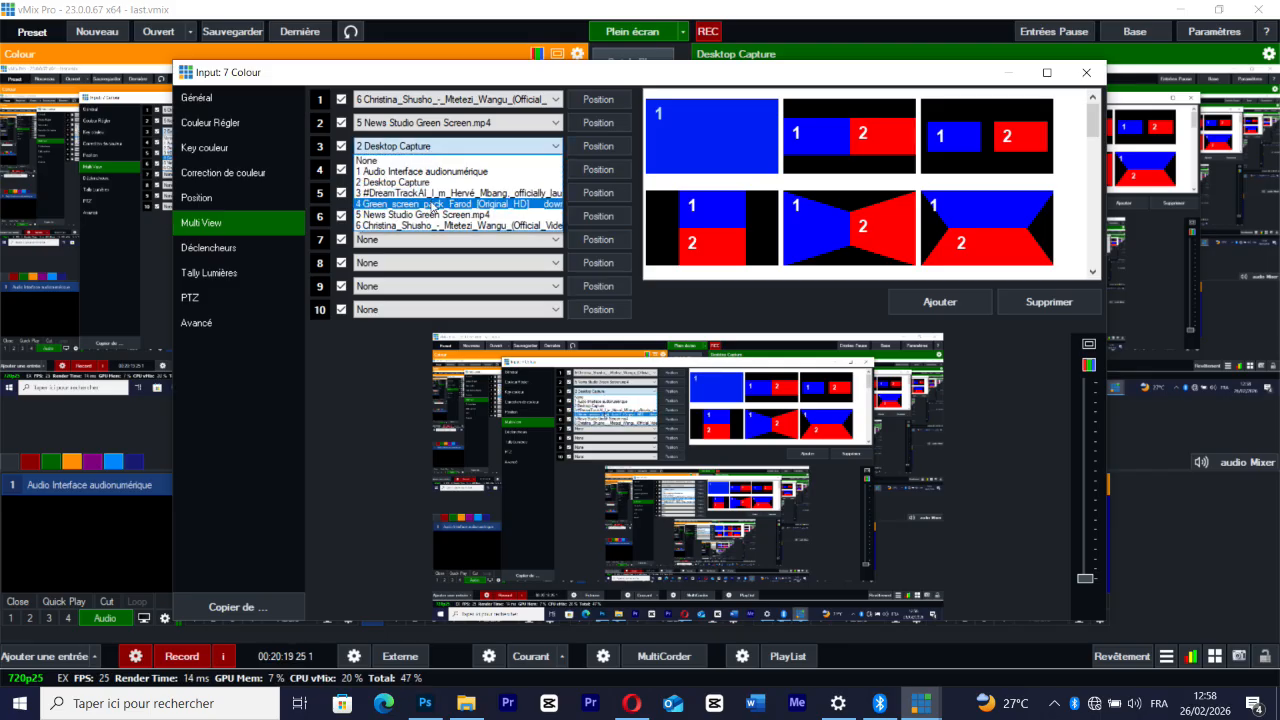
left_click(433, 204)
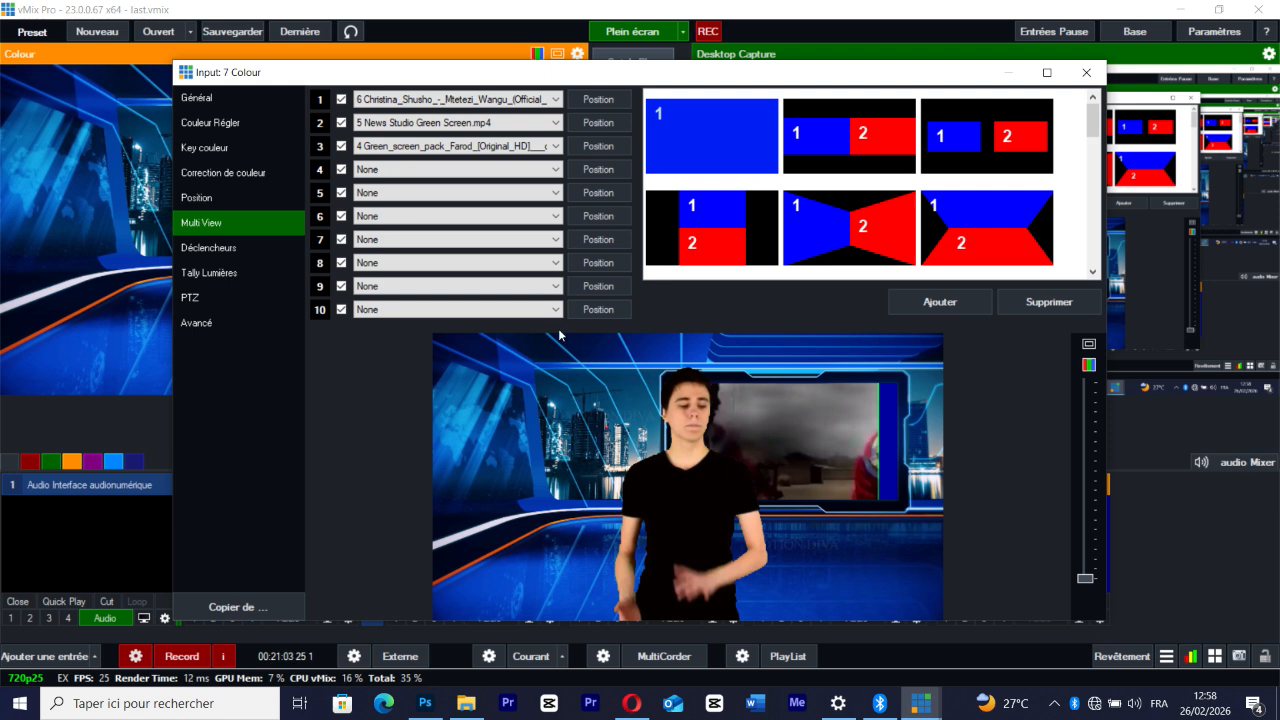
Open the position settings of the presenter's layer 3, with Overlay3 as the target
left_click(603, 150)
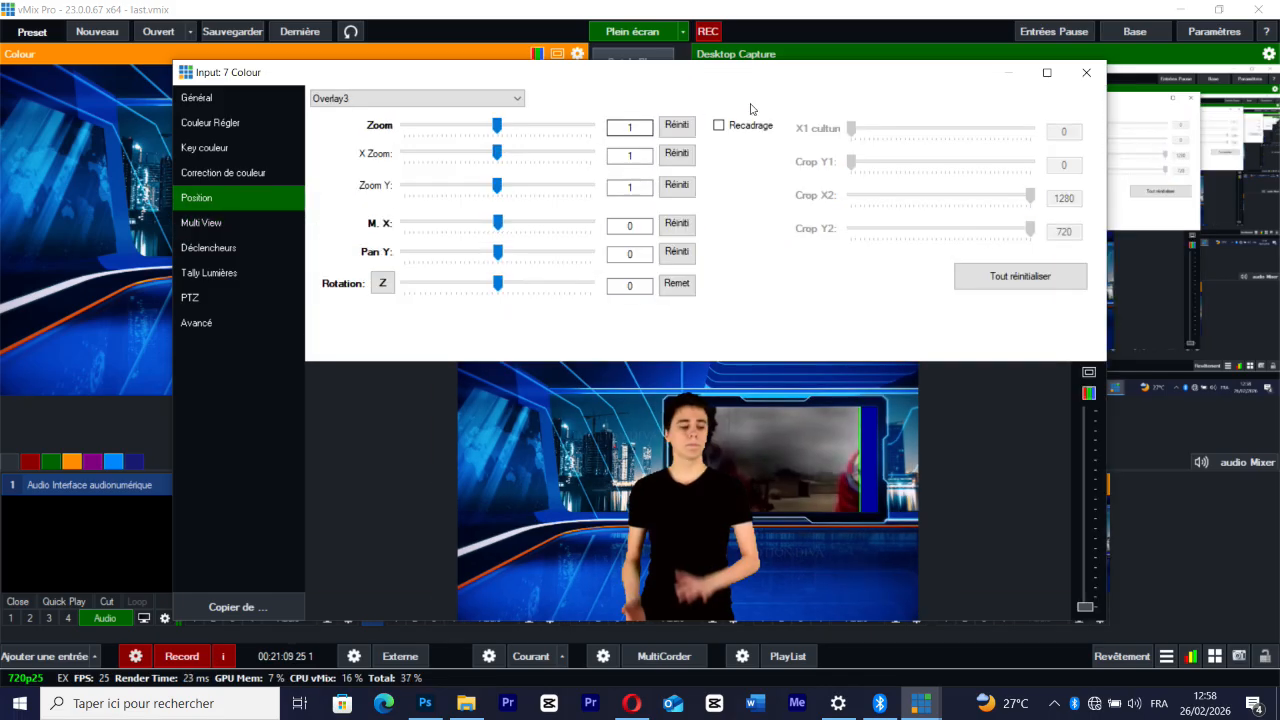
left_click(328, 104)
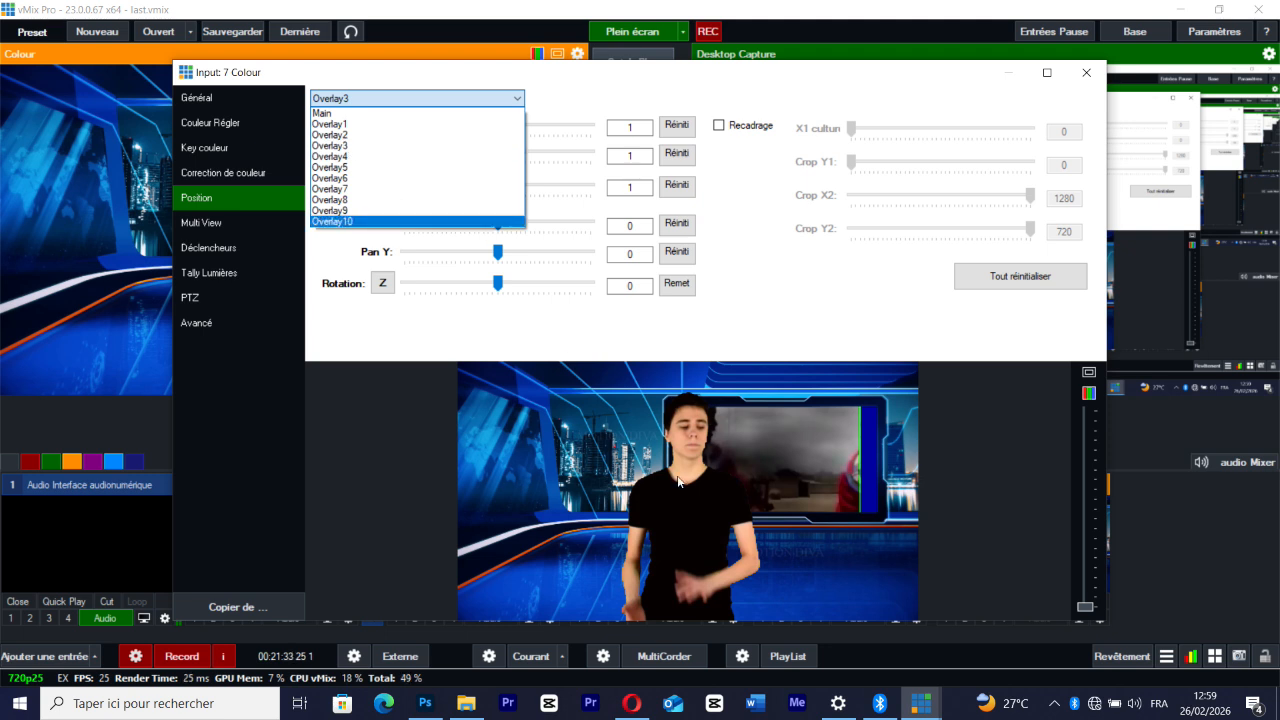
left_click(329, 146)
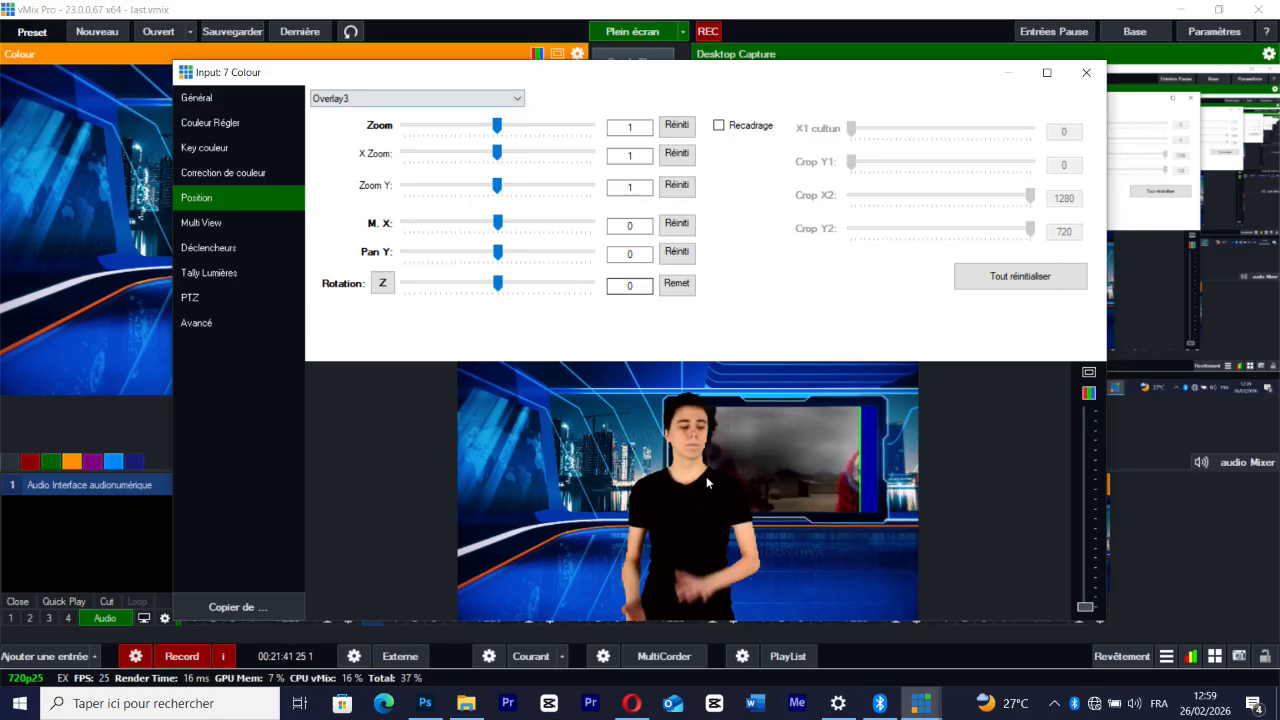
Shift the presenter to the left of the studio monitor and enlarge the layer to a zoom of about 1.095
left_click_drag(702, 519, 601, 524)
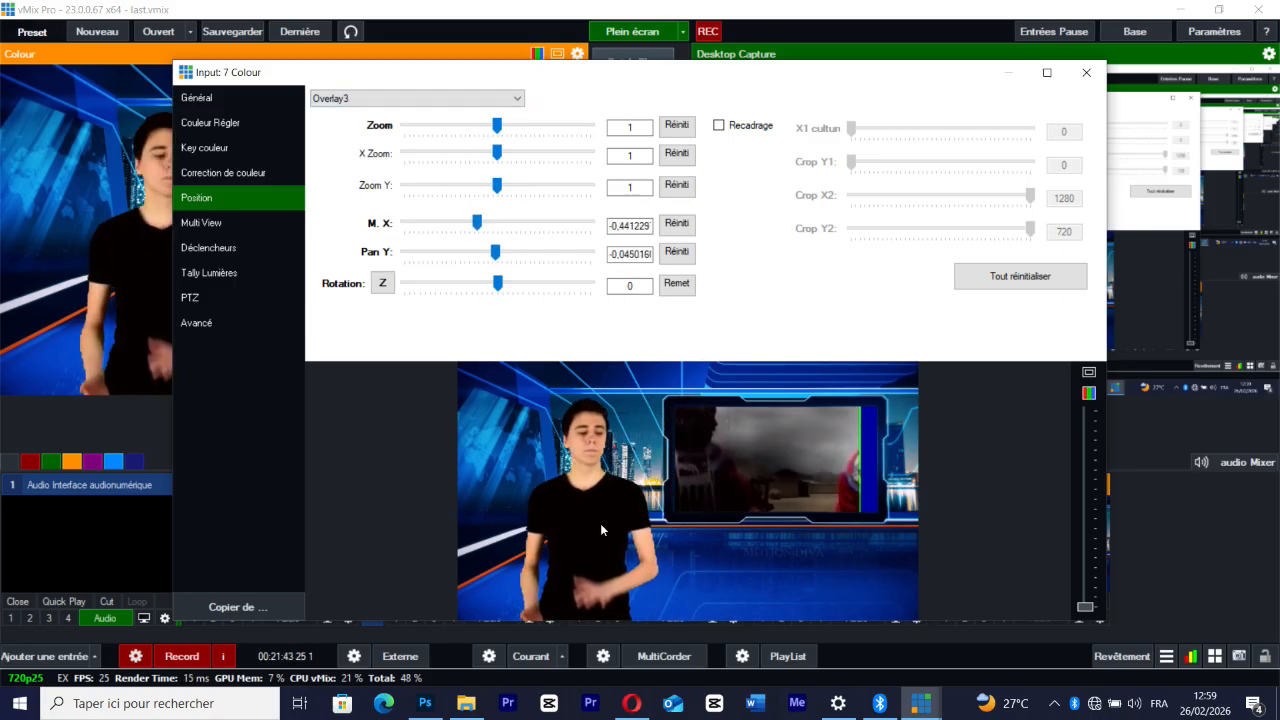
mouse_move(497, 125)
left_mouse_down()
mouse_move(515, 127)
mouse_move(499, 127)
left_mouse_up()
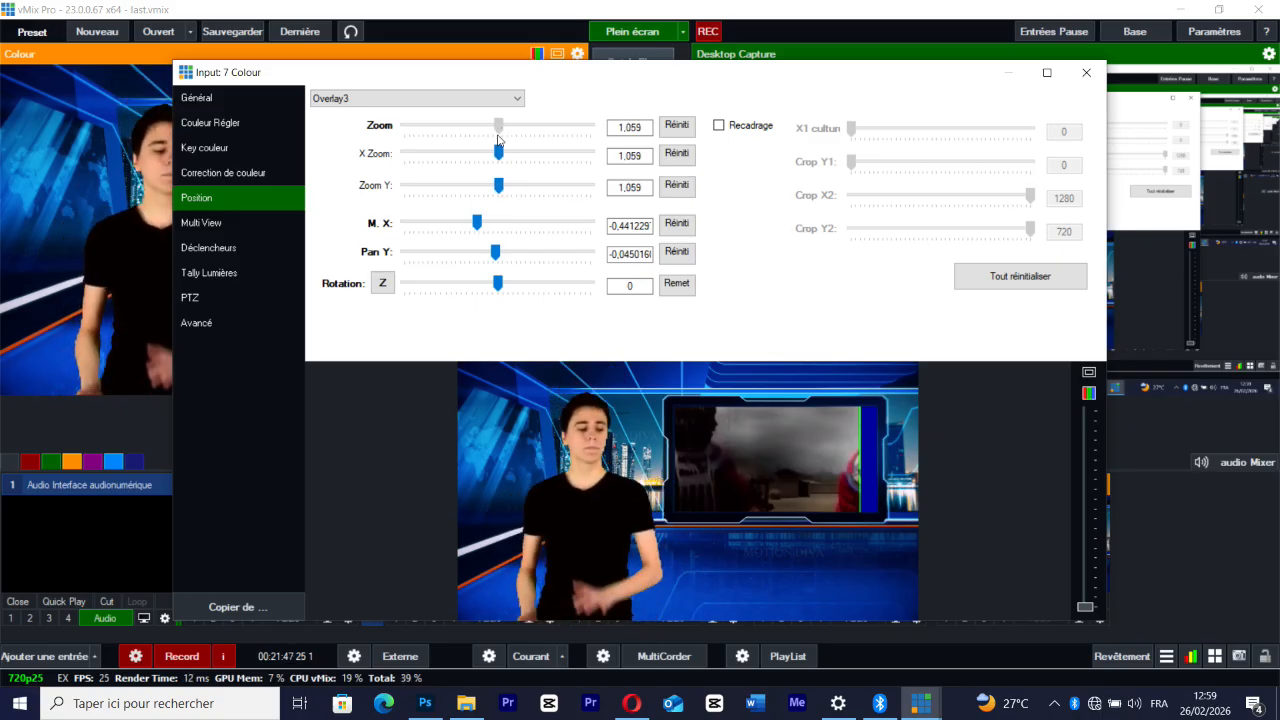
left_click_drag(617, 543, 601, 531)
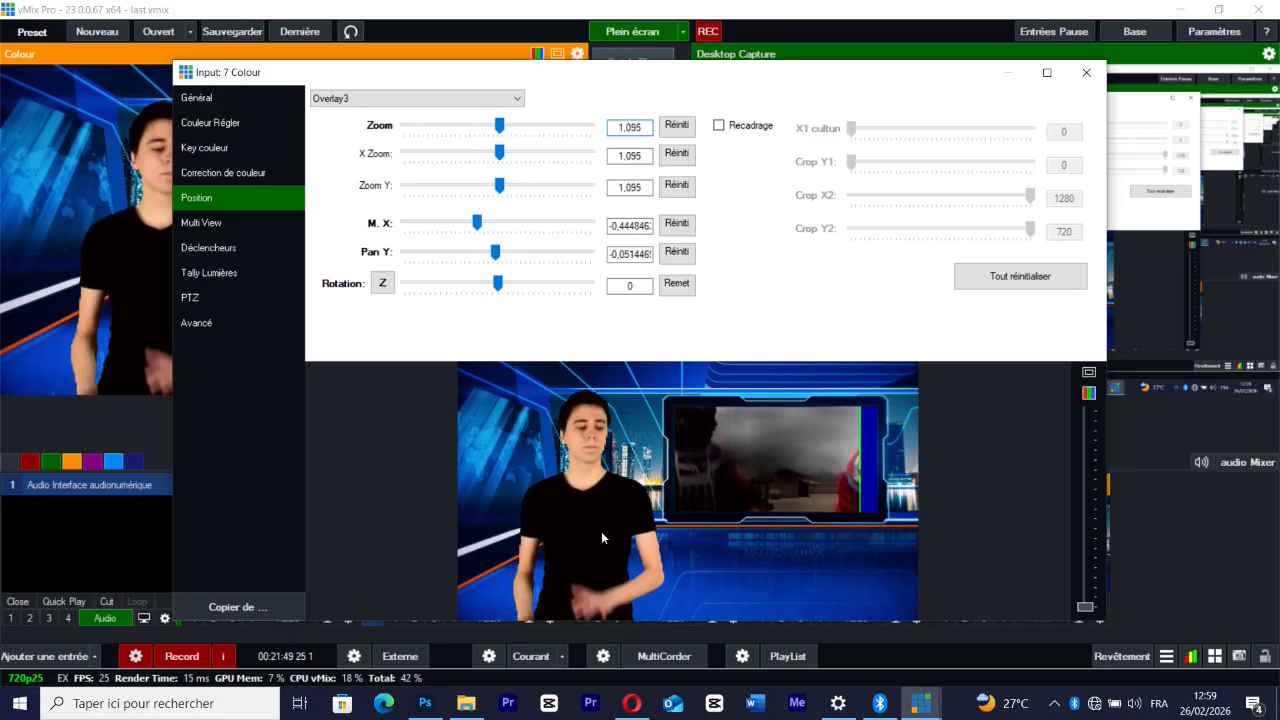
Enable cropping for Overlay3, try out the crop and pan adjustments, and reset all its position values
left_click(719, 126)
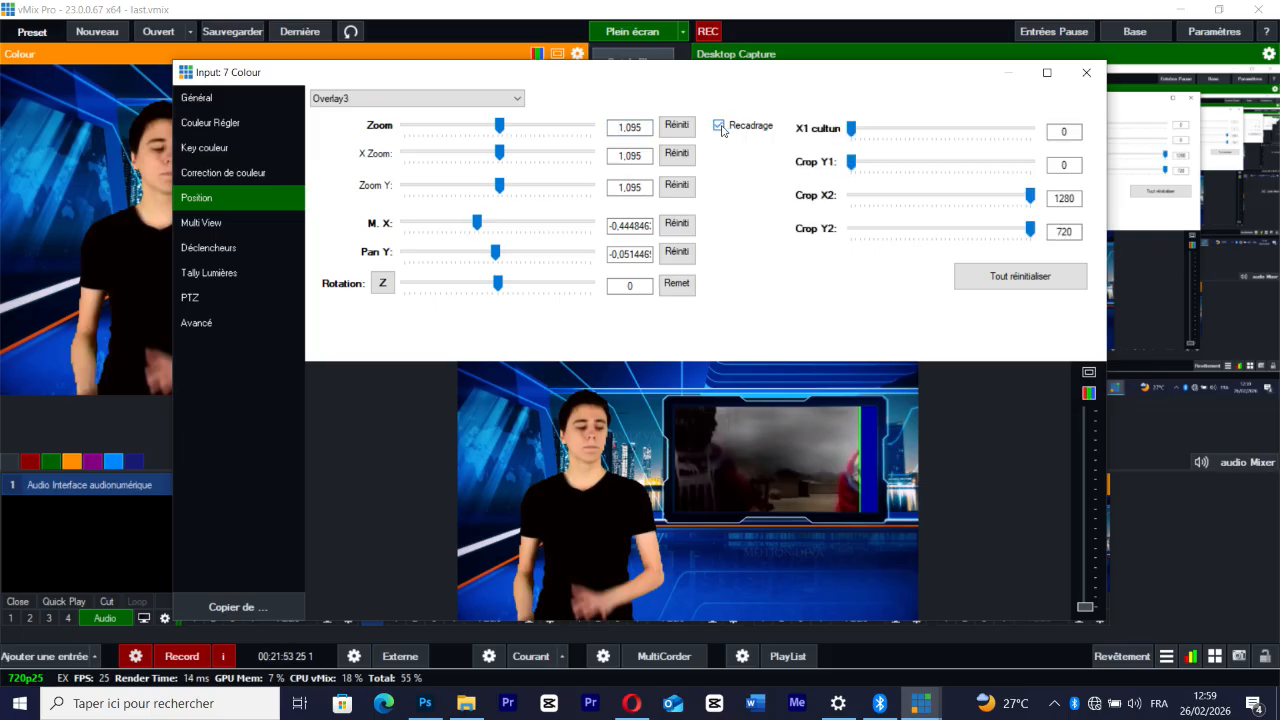
left_click_drag(851, 131, 822, 175)
left_click_drag(1031, 229, 1055, 198)
left_click_drag(477, 222, 505, 287)
left_click(996, 285)
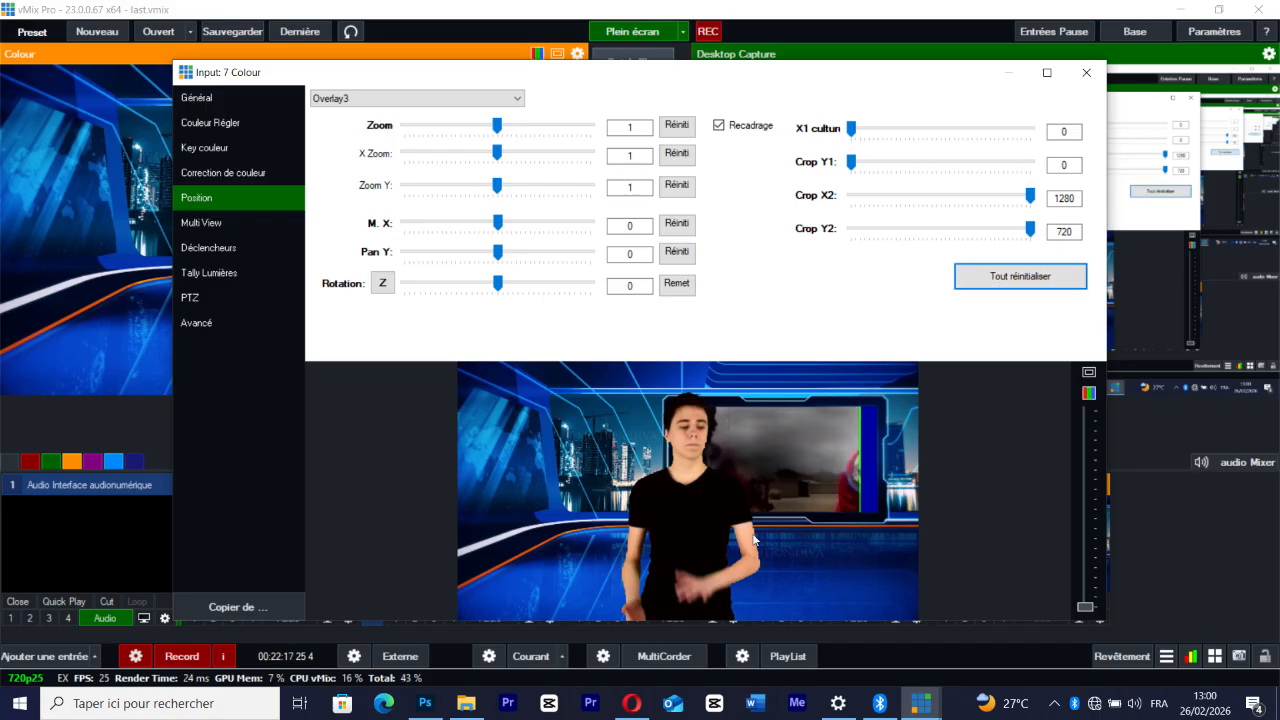
Place the presenter to the left of the studio monitor at about -0.42 horizontal pan, with a zoom of about 1.24
left_click_drag(698, 498, 582, 500)
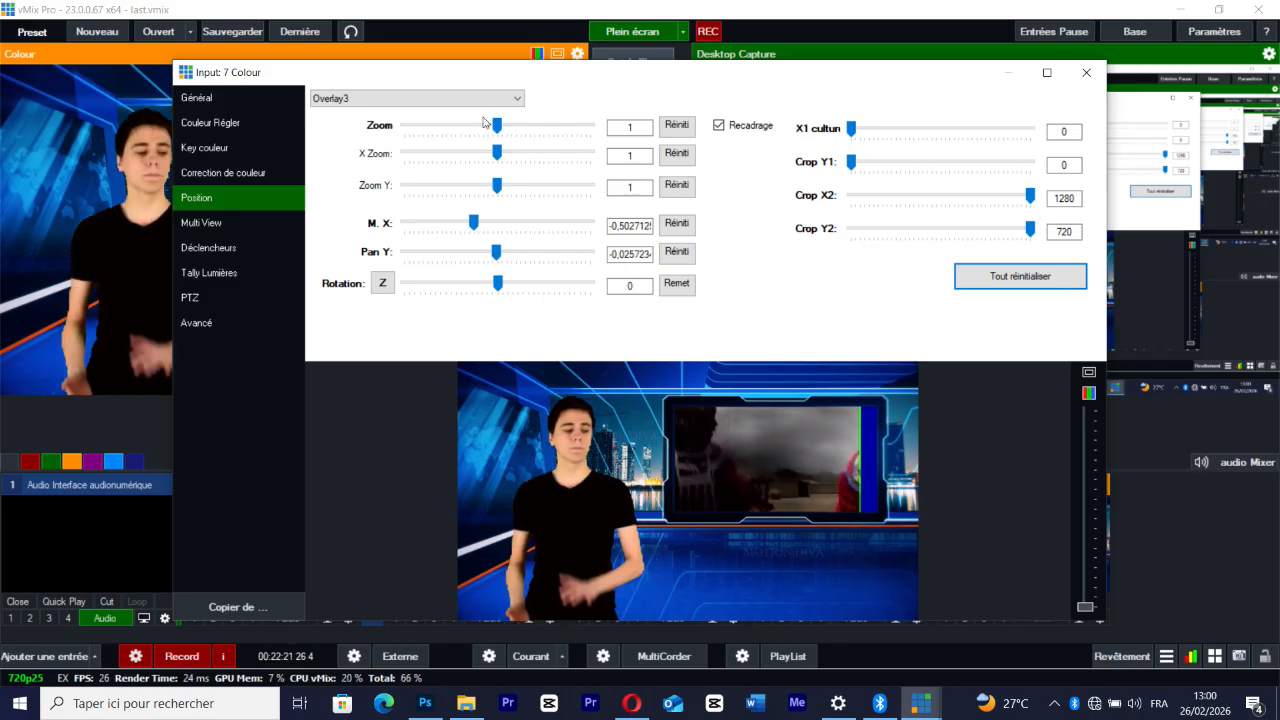
left_click_drag(497, 126, 506, 137)
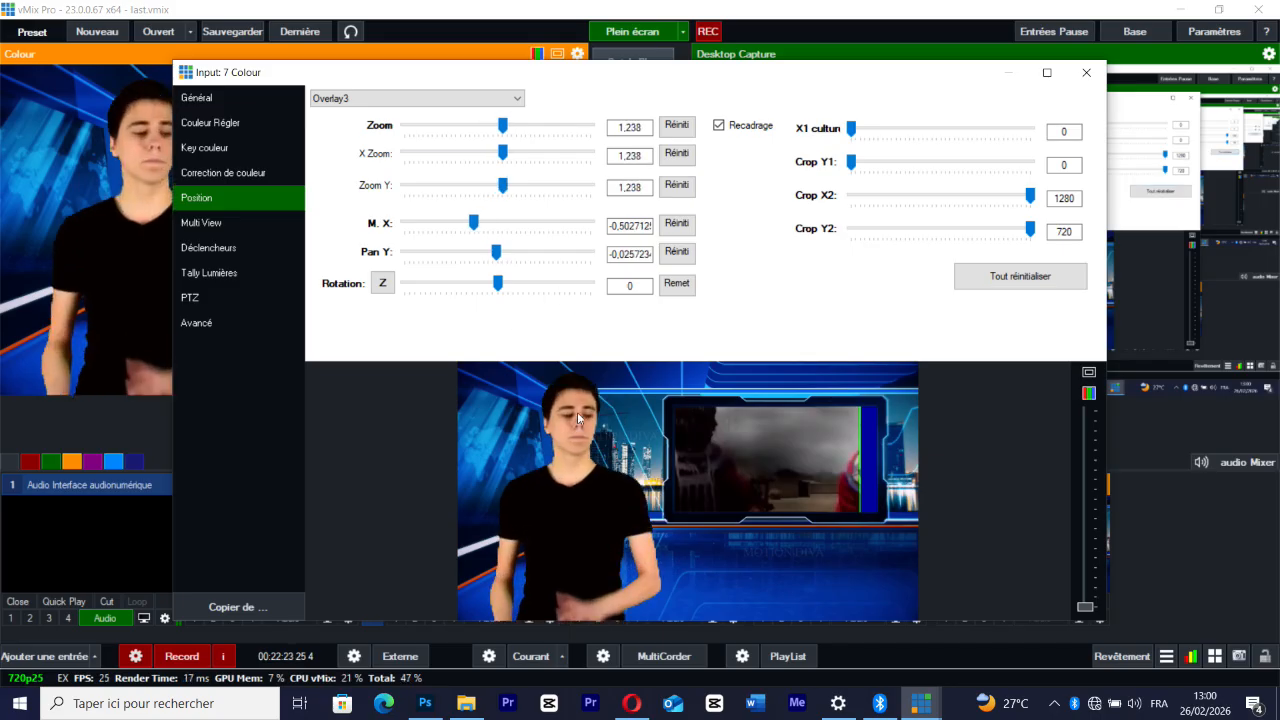
left_click_drag(577, 491, 596, 491)
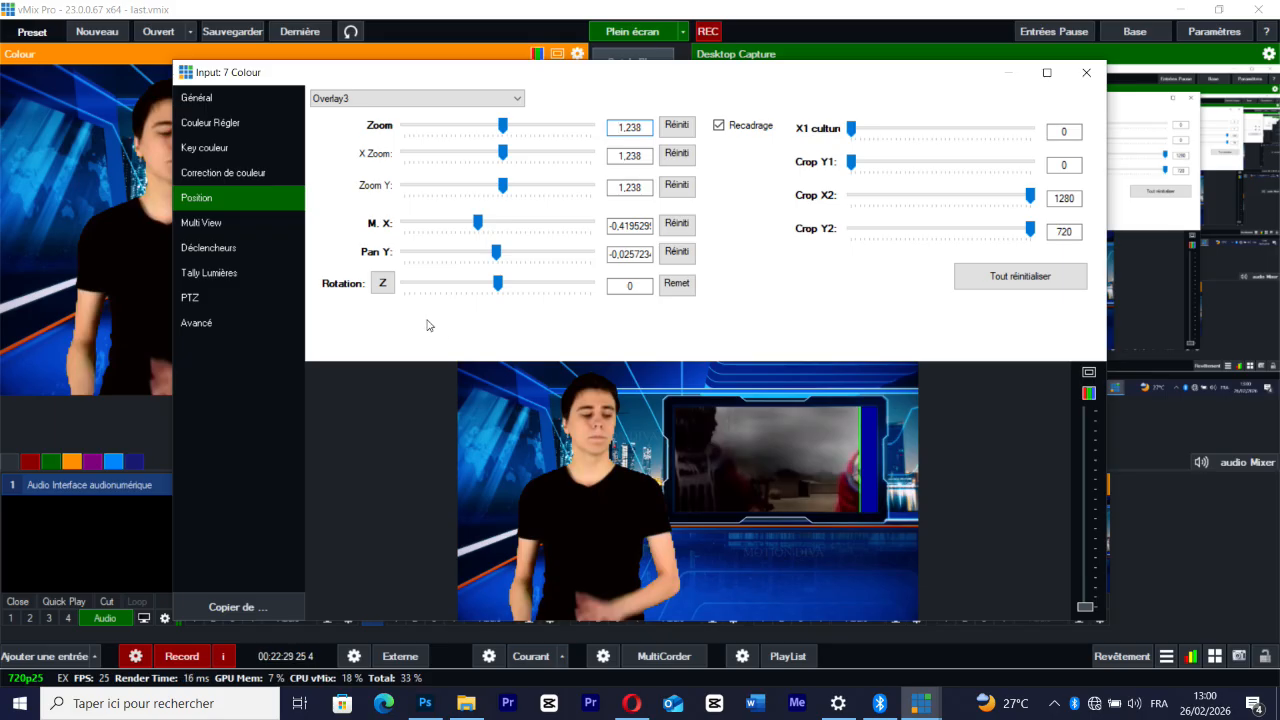
Fit the music video layer (Overlay1) into the studio monitor with zoom 0.6115 and pan about 0.39 by 0.18, and close the settings
left_click(226, 222)
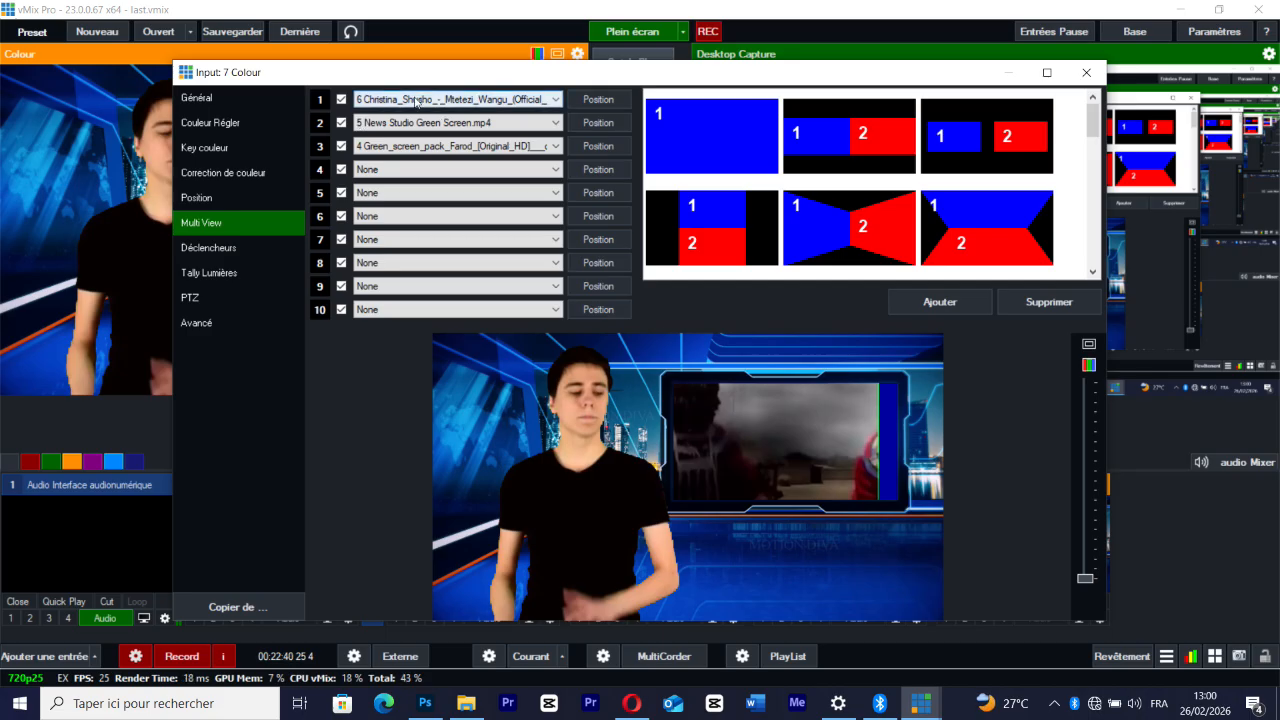
left_click(619, 98)
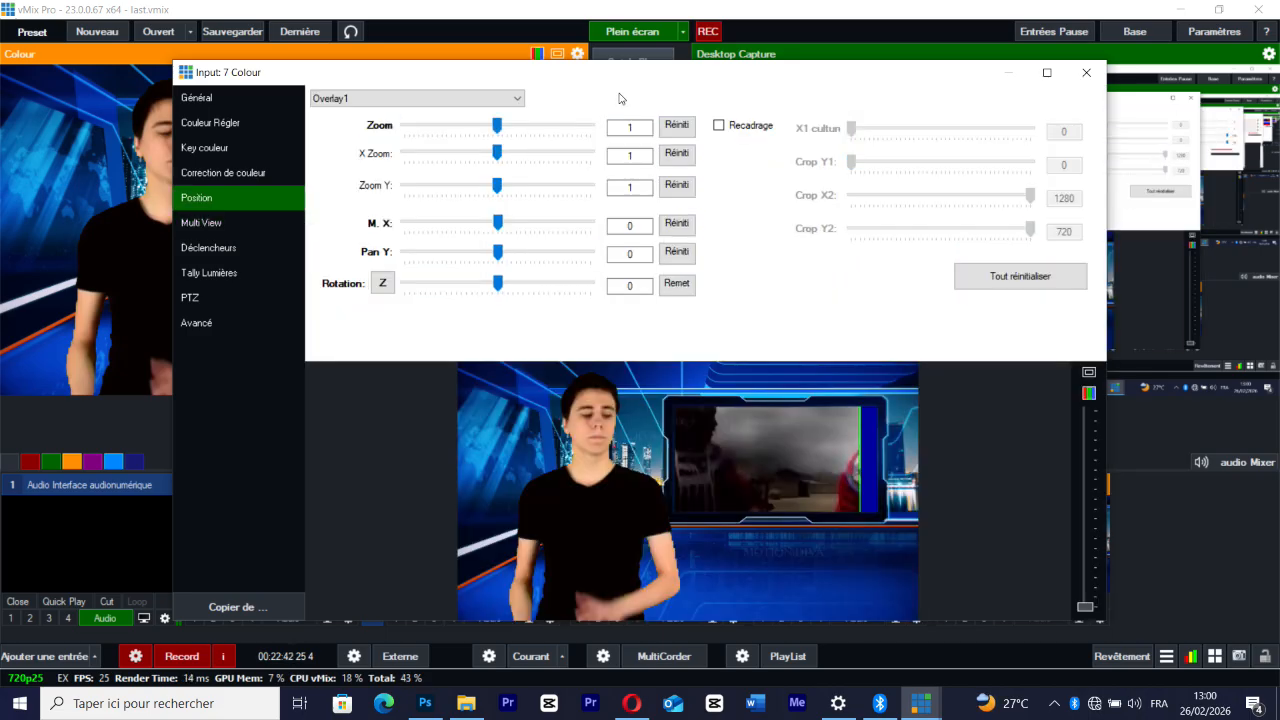
left_click_drag(798, 457, 800, 458)
left_click_drag(498, 126, 461, 127)
left_click_drag(779, 499, 833, 473)
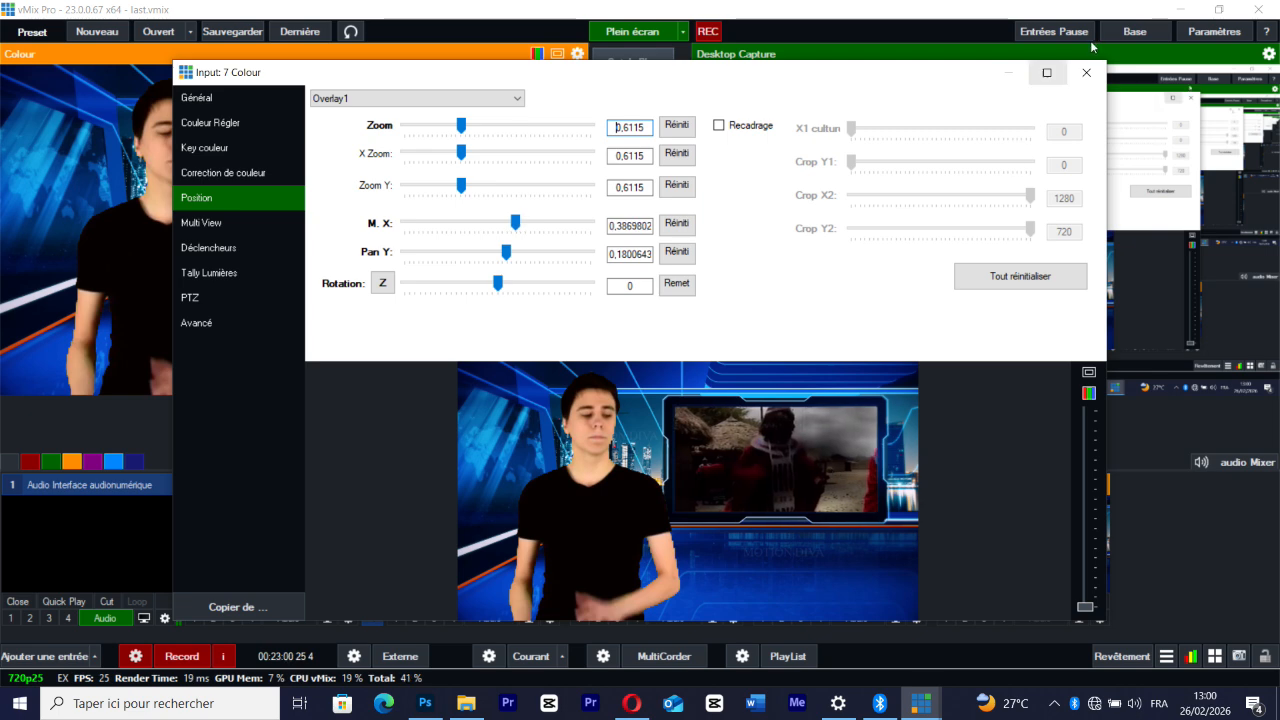
left_click(1086, 72)
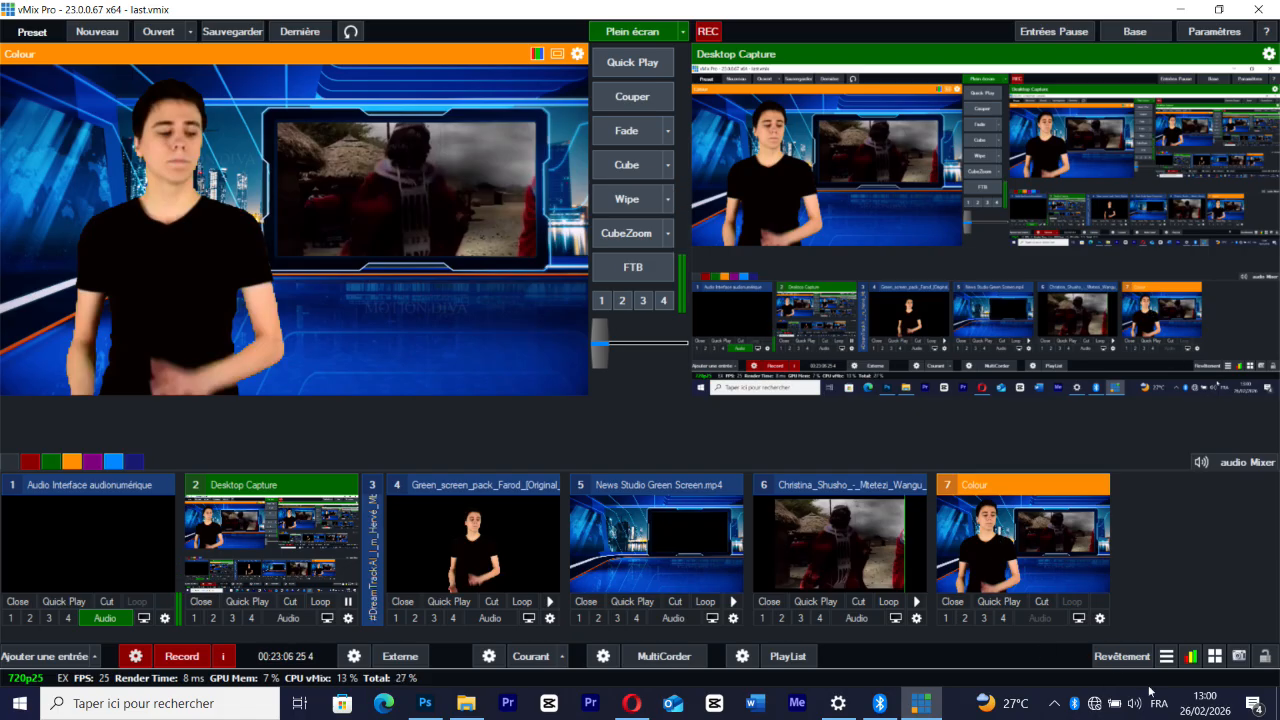
Start playback of the presenter clip and the music video to run the composed virtual set in preview
left_click(550, 601)
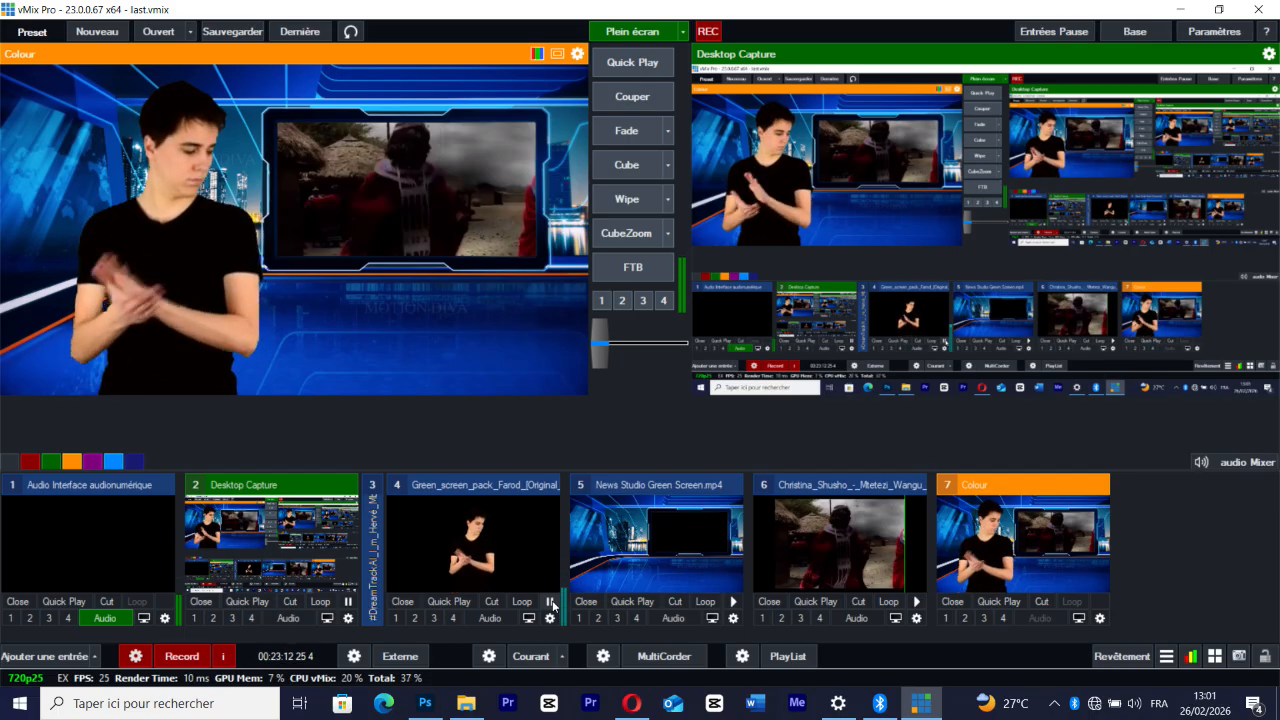
left_click(627, 131)
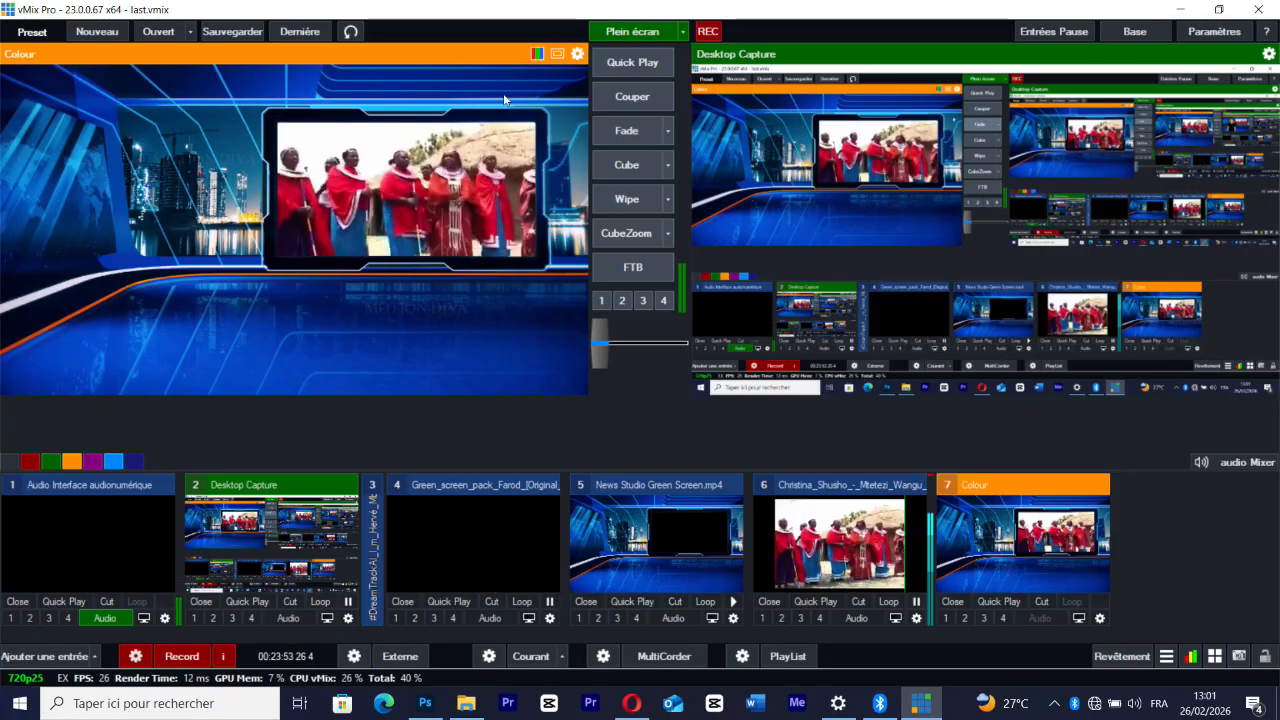
Restart the presenter clip from the beginning and bring the composed Colour input back into preview
left_click(508, 484)
left_click(520, 437)
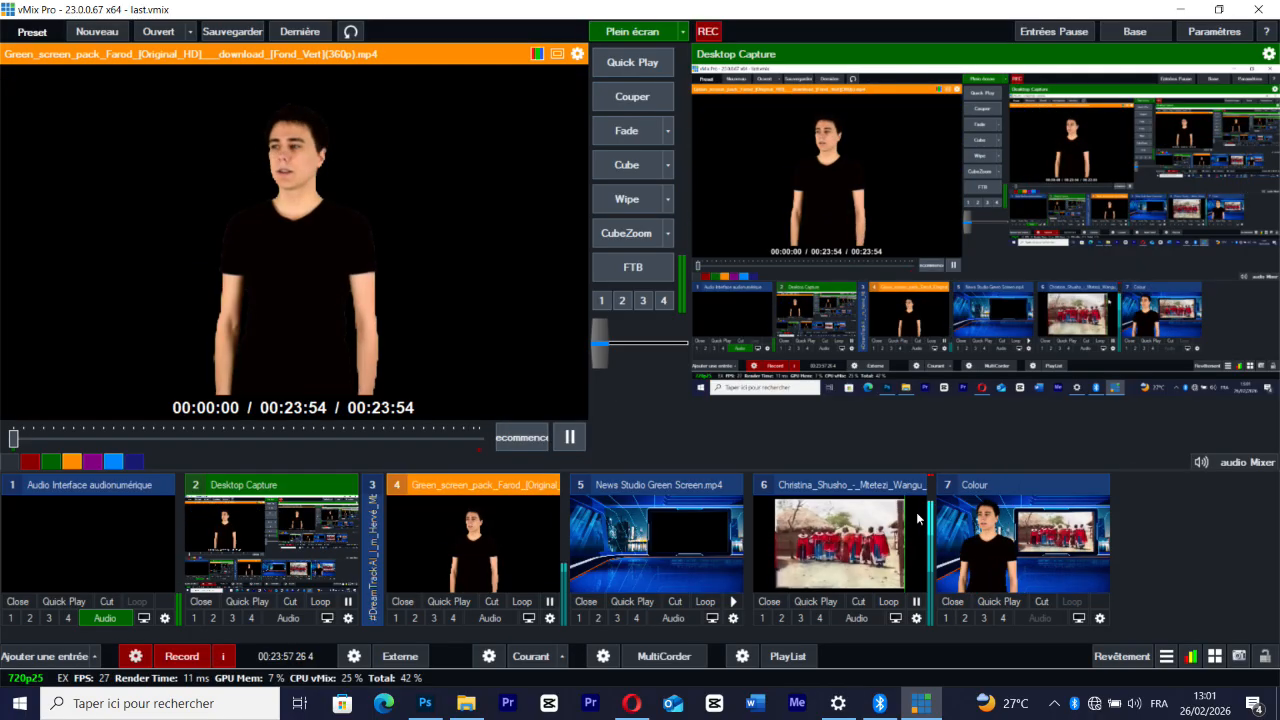
left_click(954, 522)
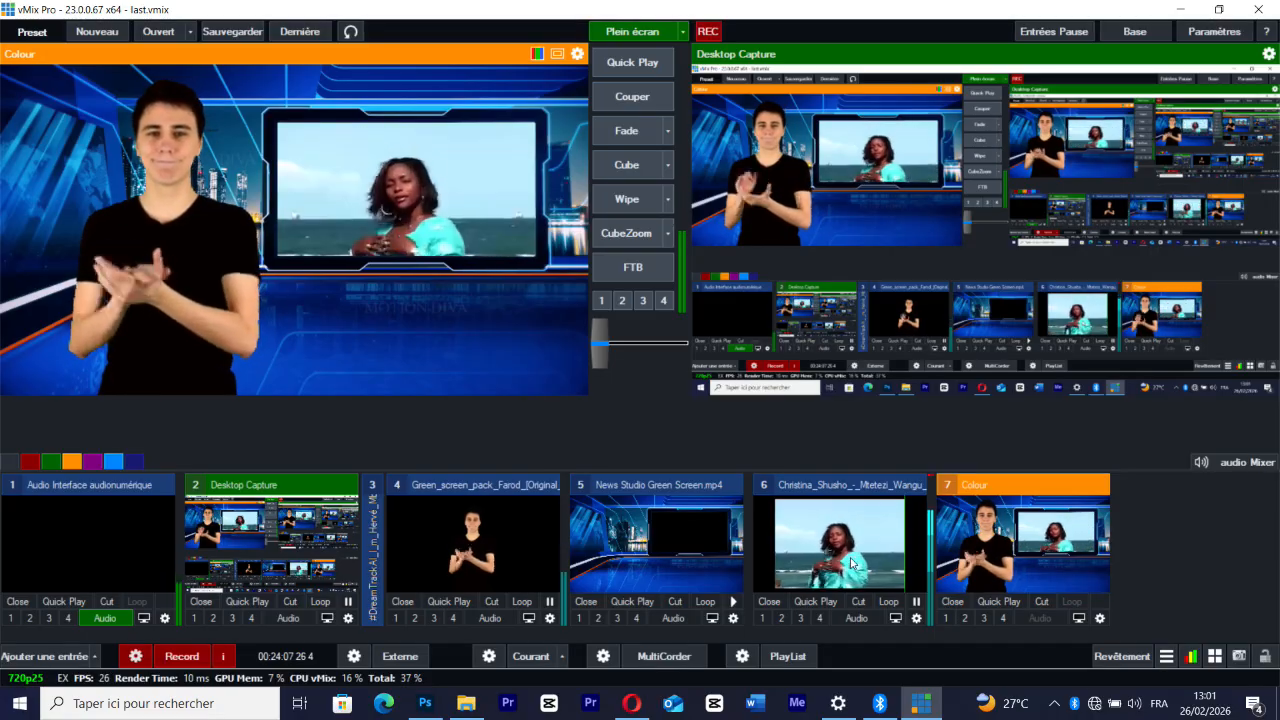
Turn on looping for the music video, check it in the enlarged preview, and close that preview
left_click(893, 603)
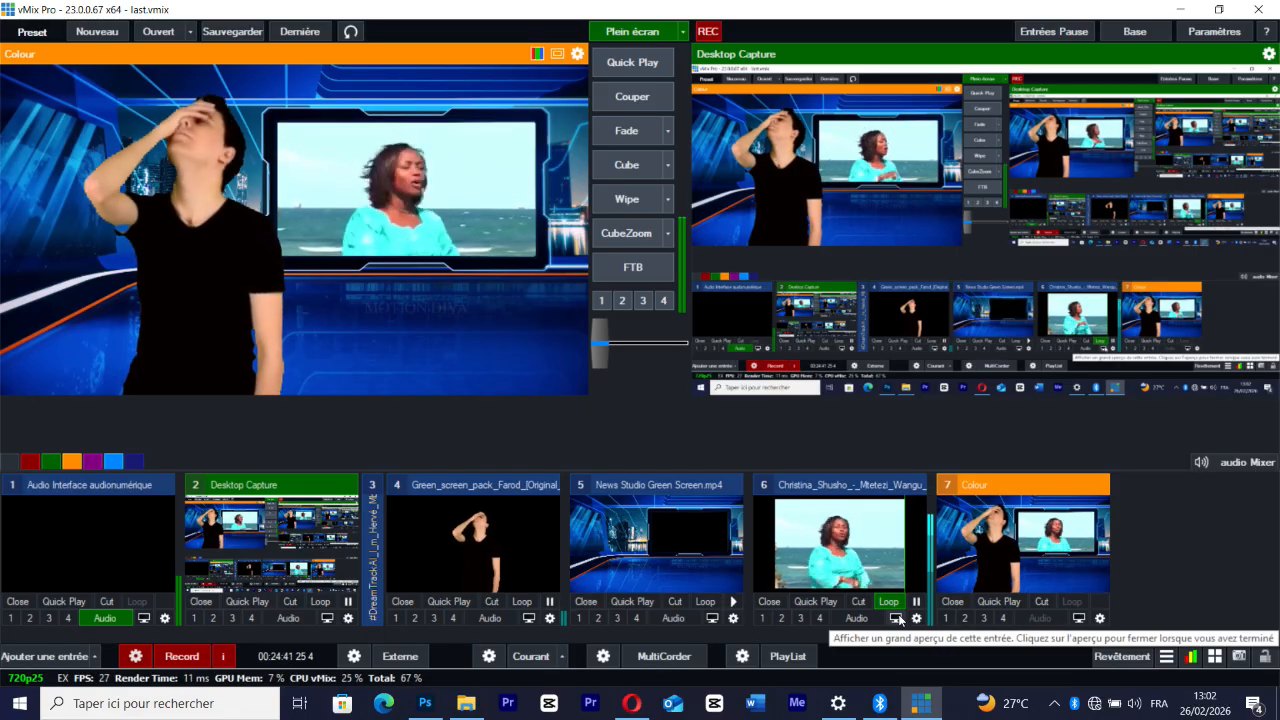
left_click(897, 618)
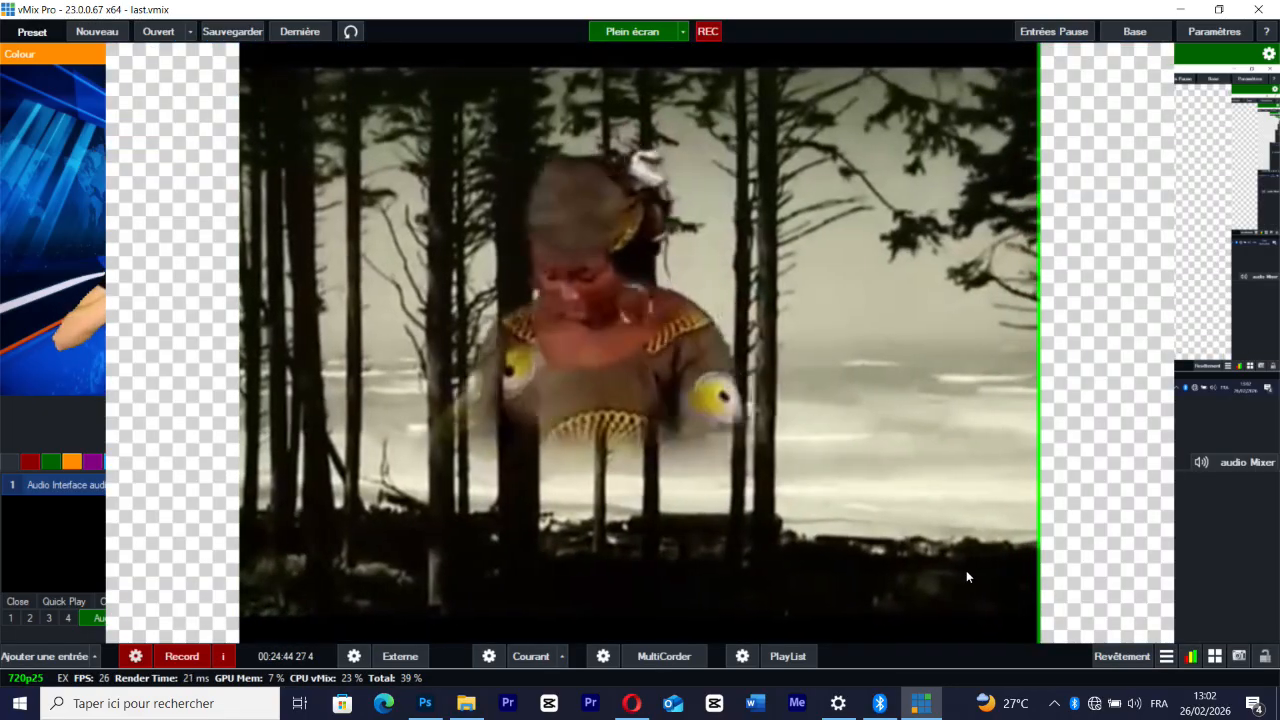
left_click(966, 571)
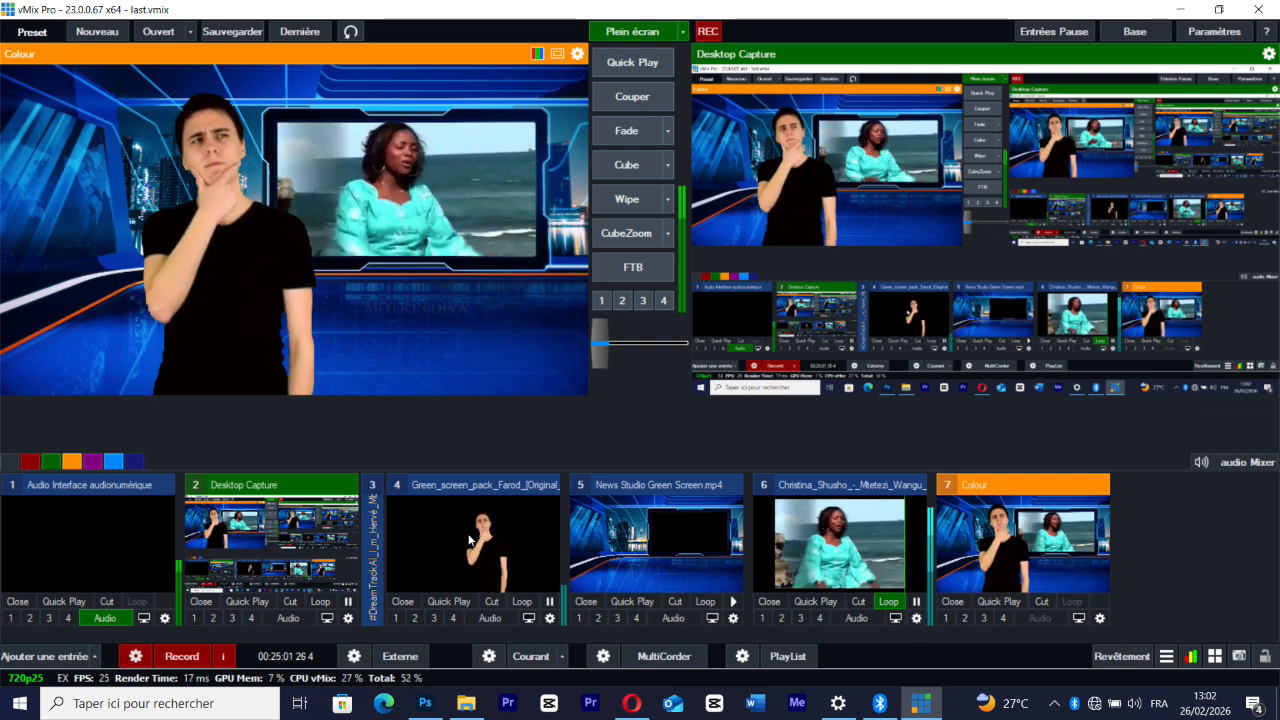
Add the video Bouton__S_abonner__Youtube_fond_vert(360p).mp4 from the Vidéos folder as a new input
left_click(58, 658)
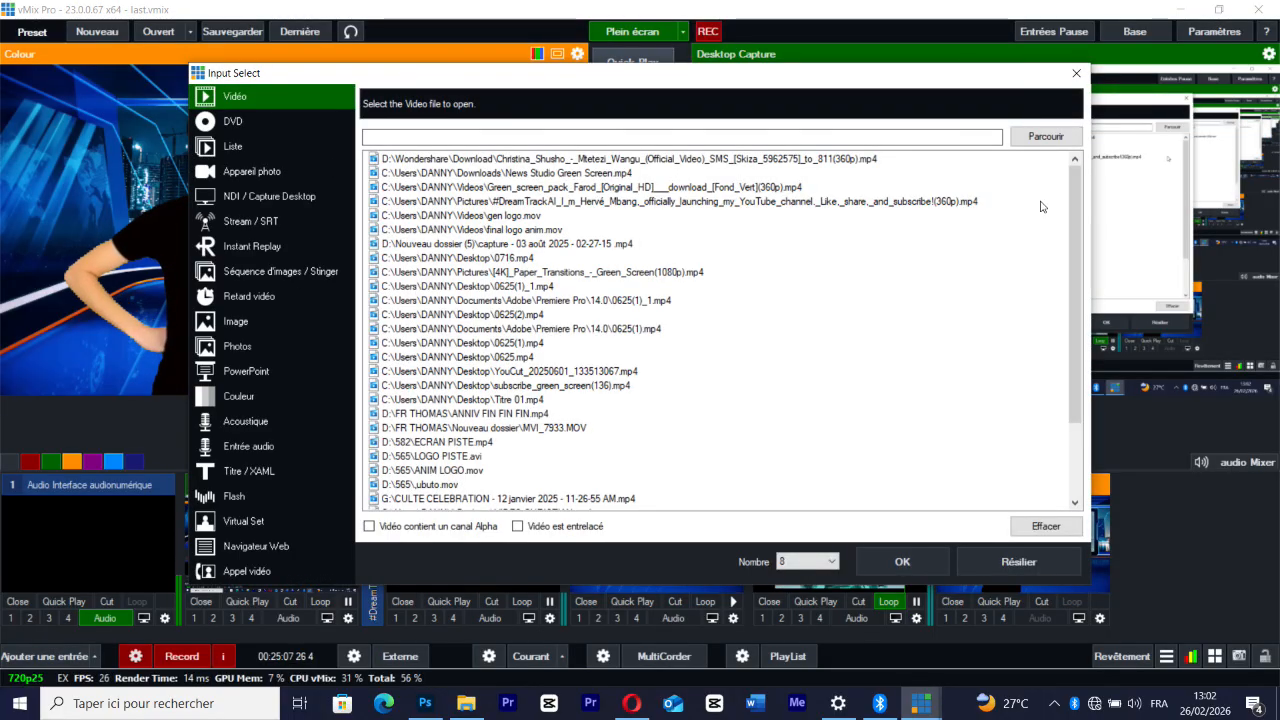
left_click(1030, 139)
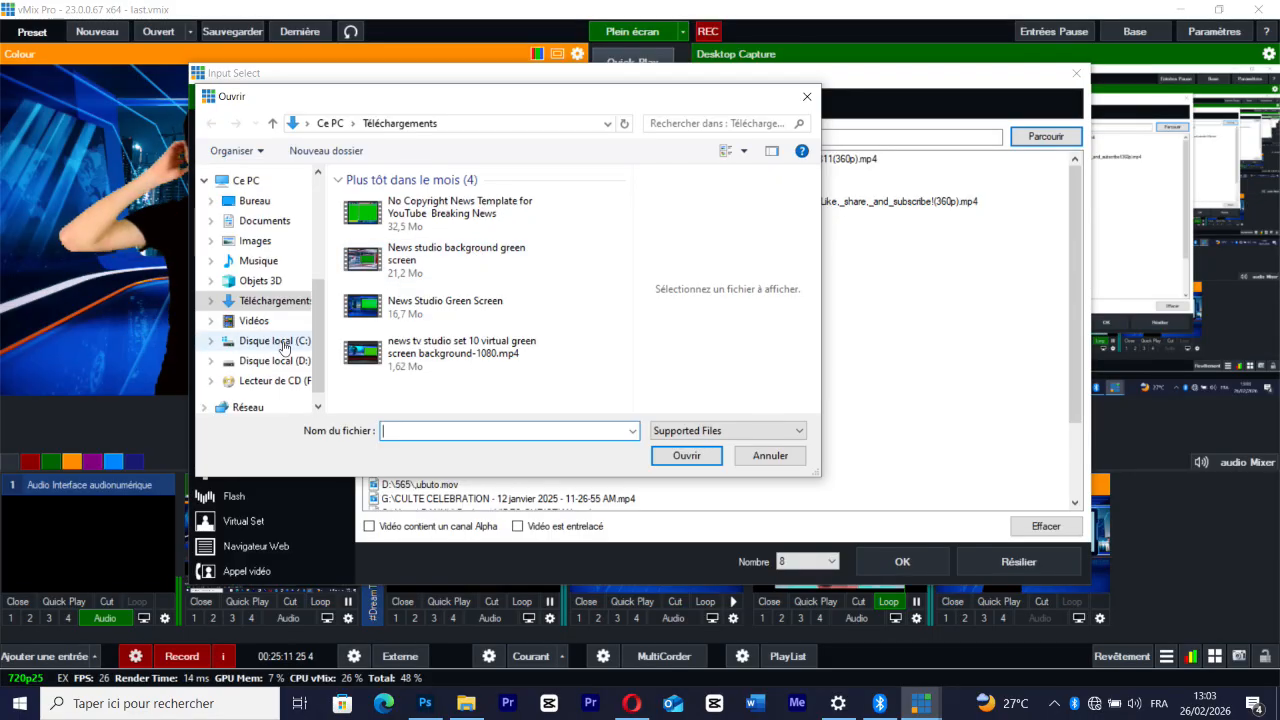
left_click(258, 321)
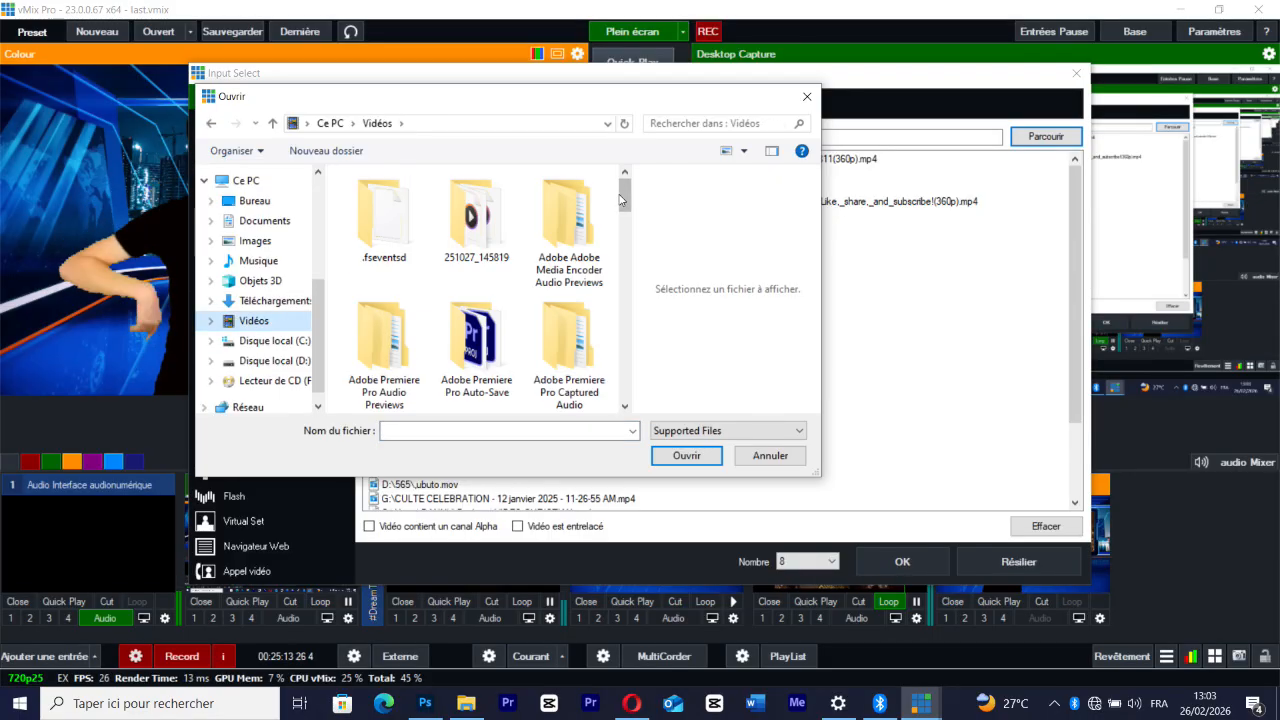
left_click_drag(622, 200, 618, 355)
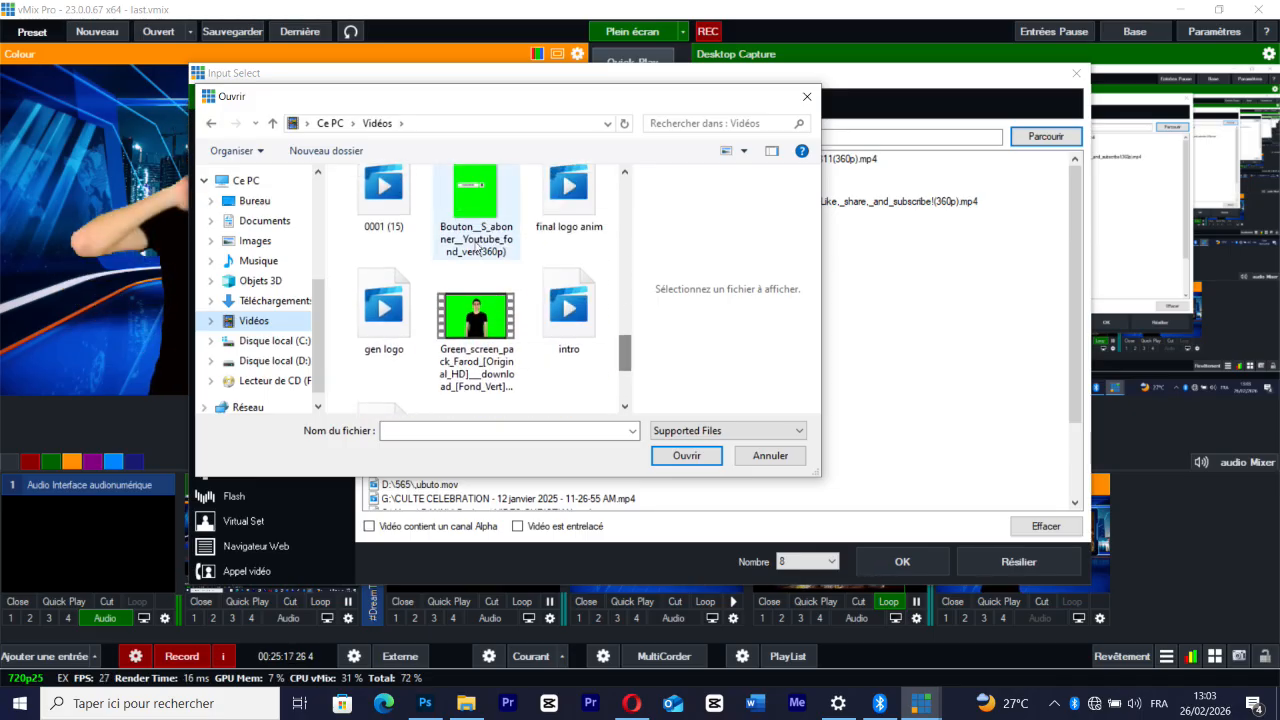
double_click(466, 213)
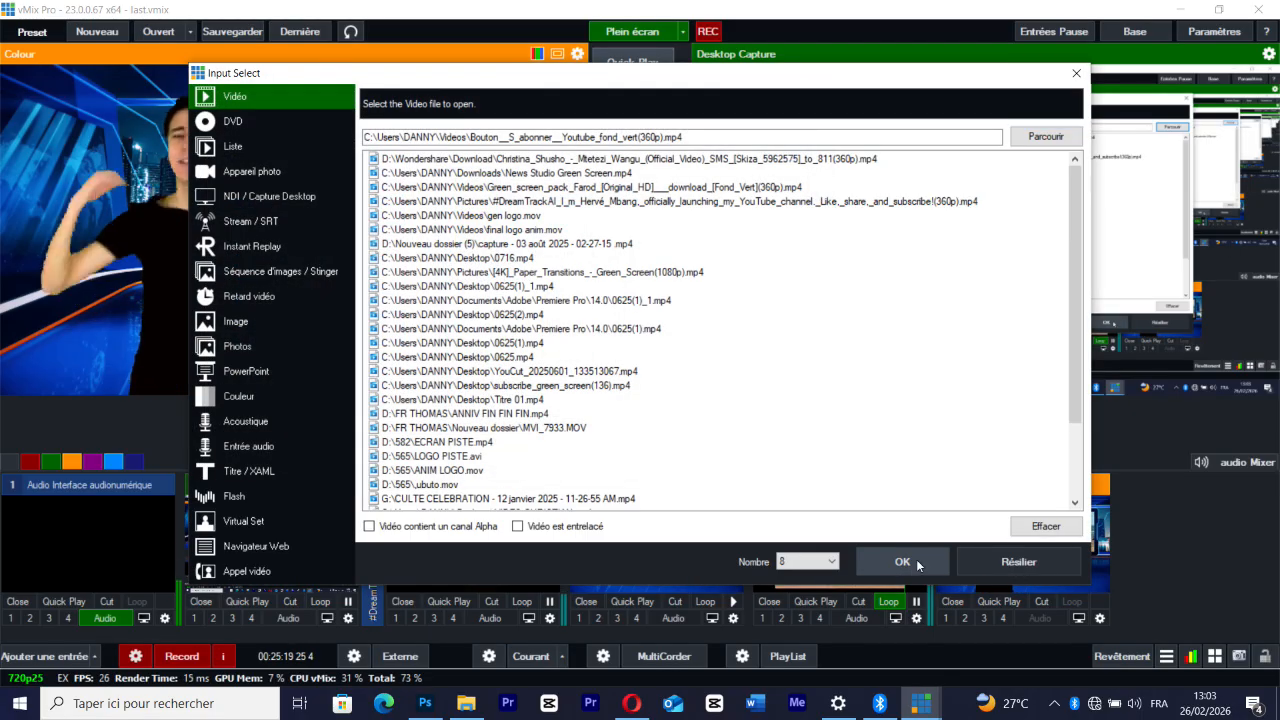
left_click(916, 559)
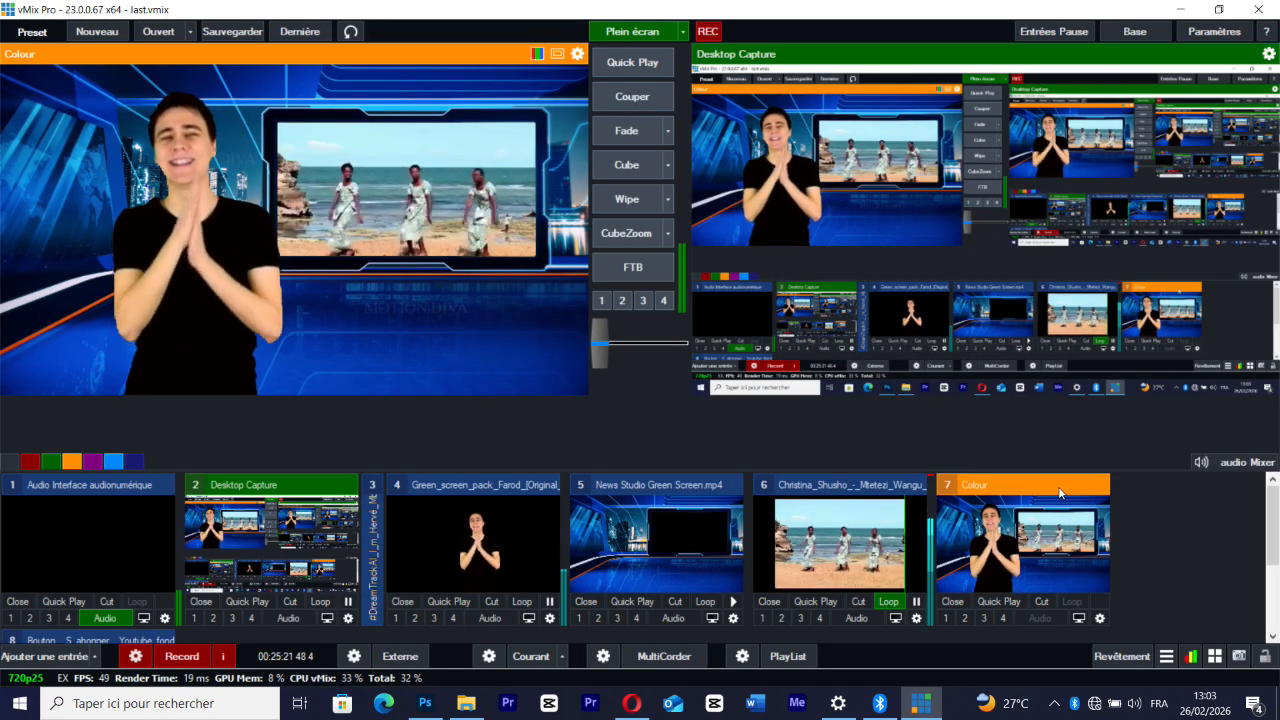
Collapse the News Studio Green Screen input to make room for the subscribe button input
left_click(649, 486)
left_click(1118, 618)
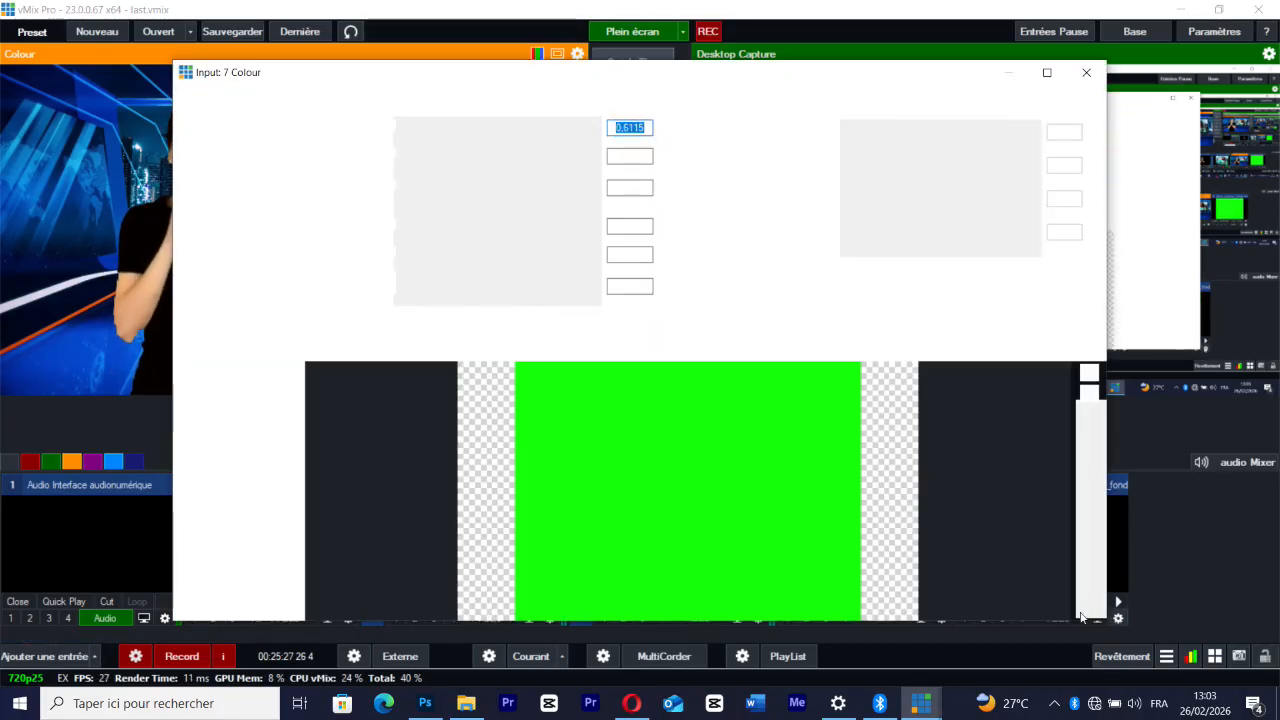
left_click(1086, 72)
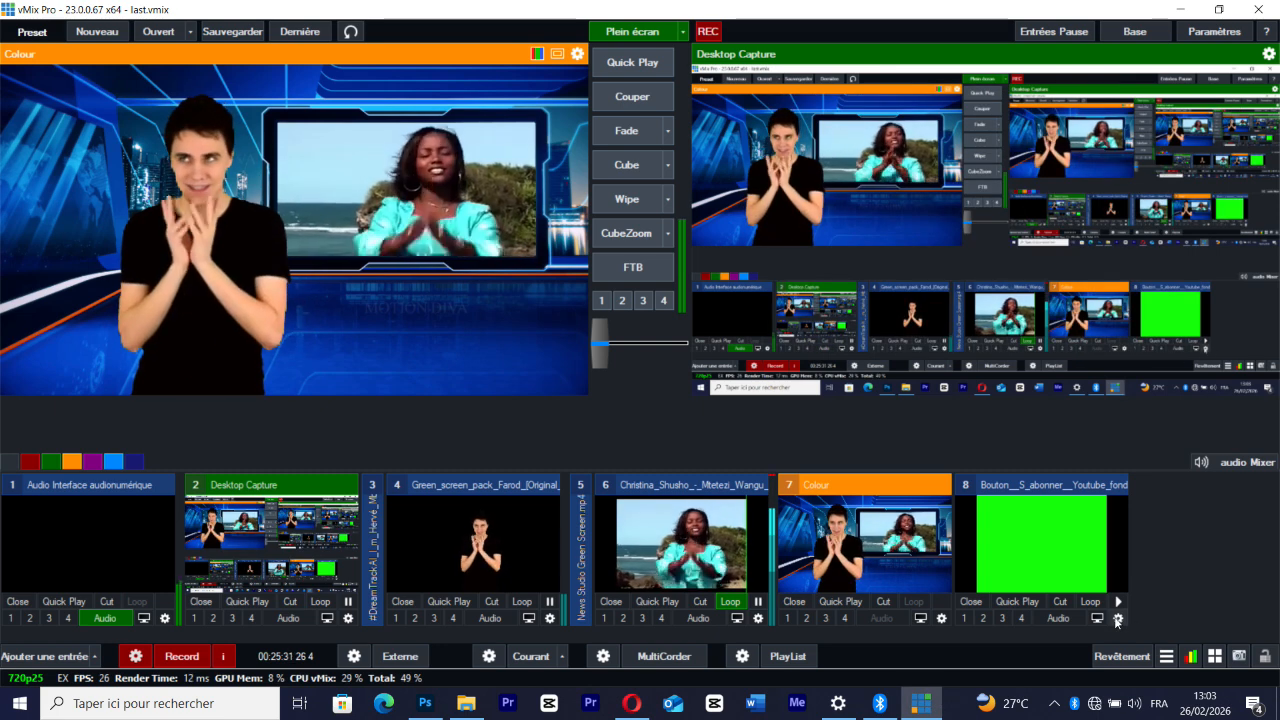
Key out the subscribe button clip's background by sampling its green colour, and close the settings
left_click(1118, 619)
left_click(226, 147)
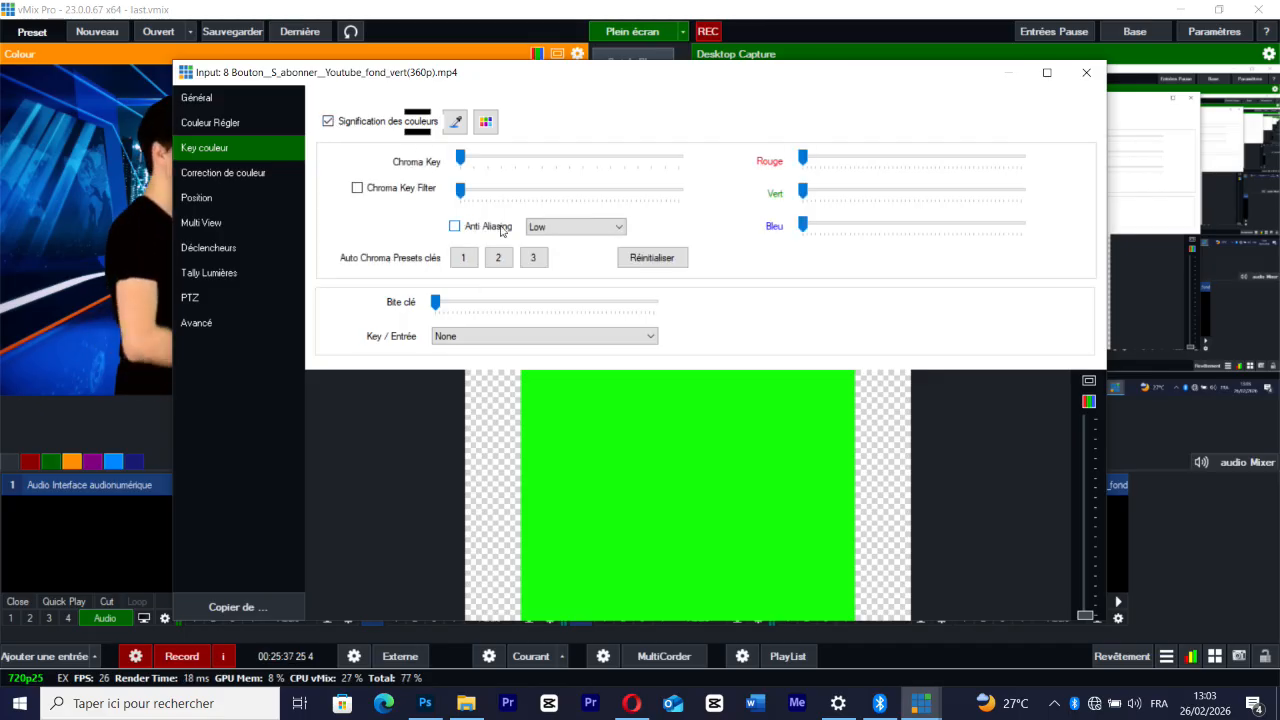
left_click(454, 122)
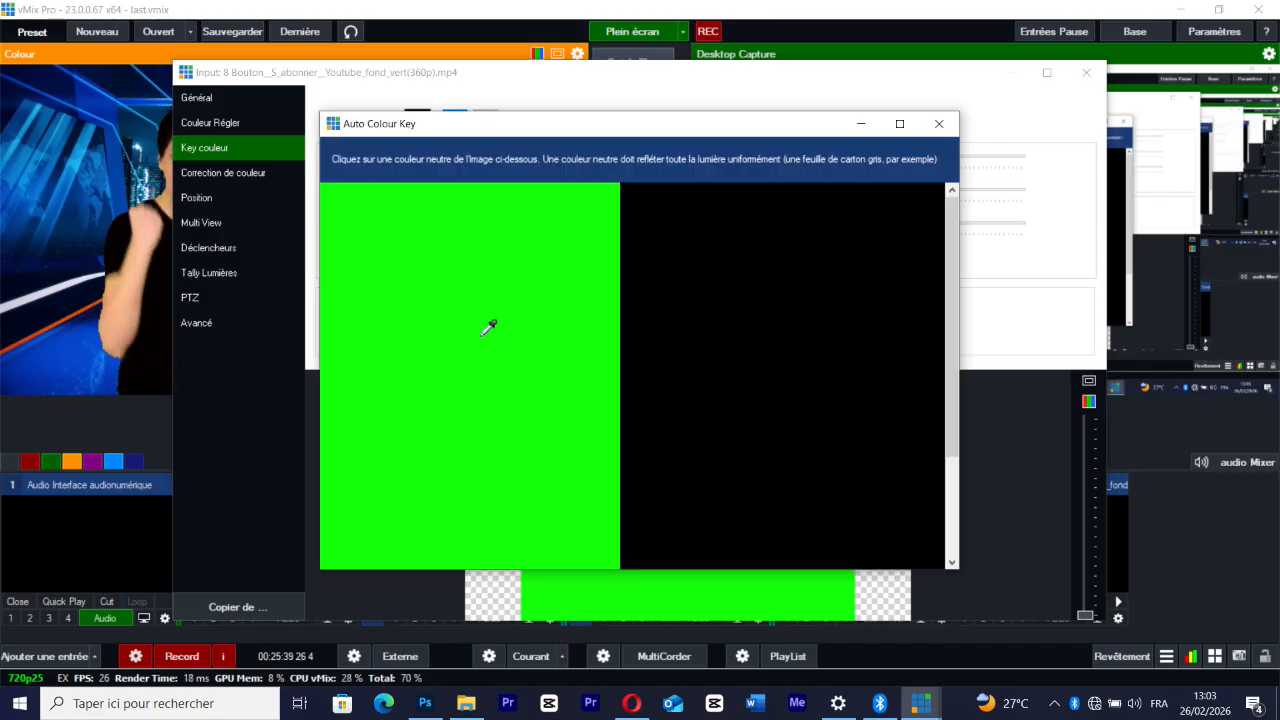
left_click(489, 327)
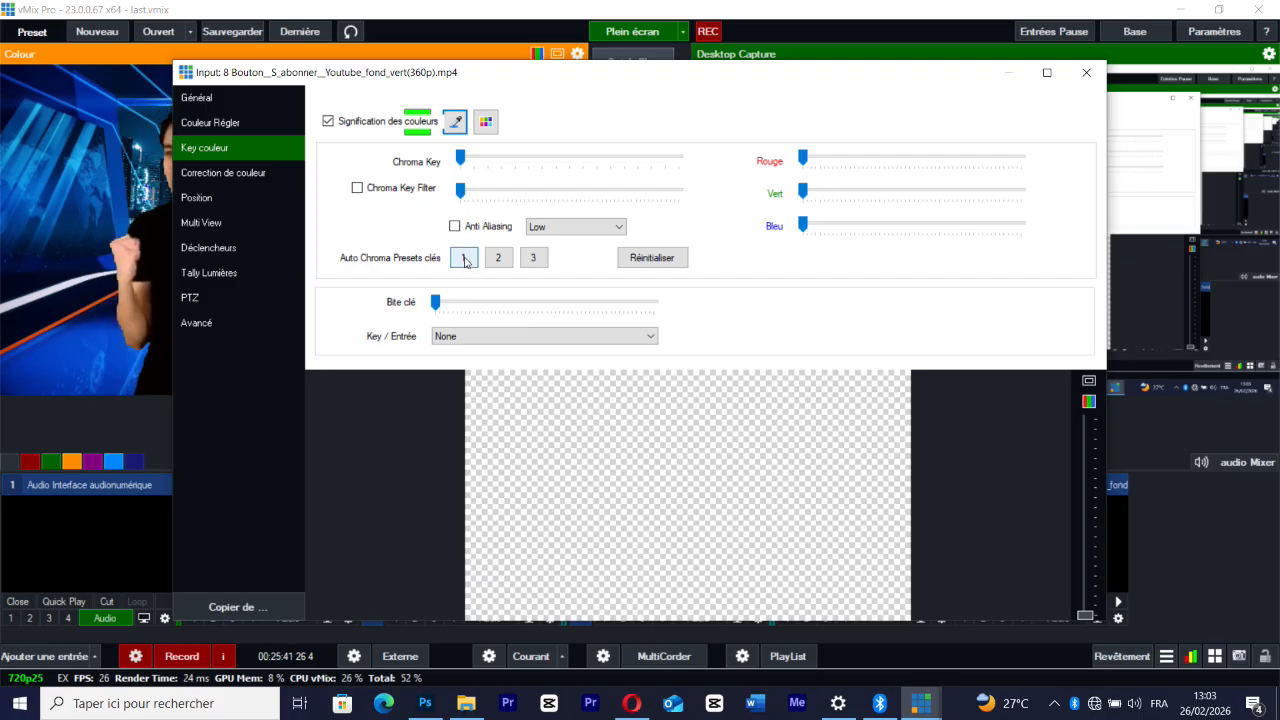
left_click(1085, 74)
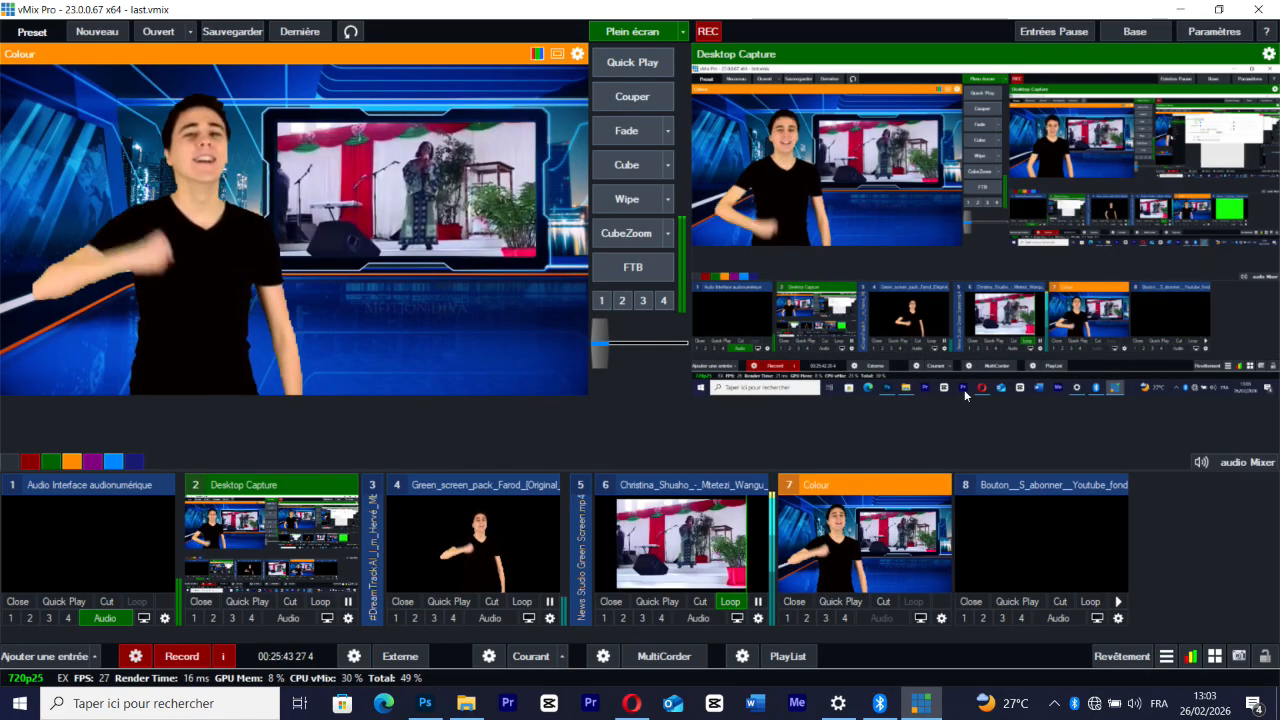
Play the subscribe button clip in preview and refine its green key with auto chroma preset 2
left_click(1119, 603)
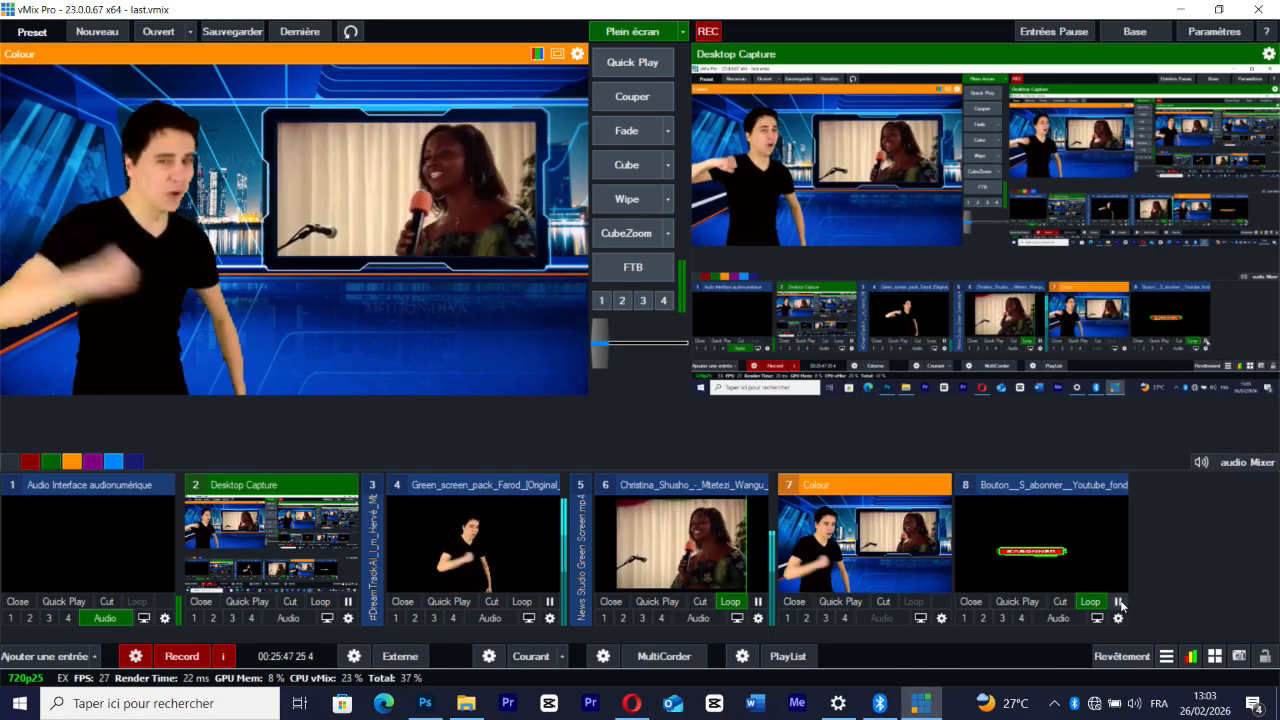
left_click(1058, 542)
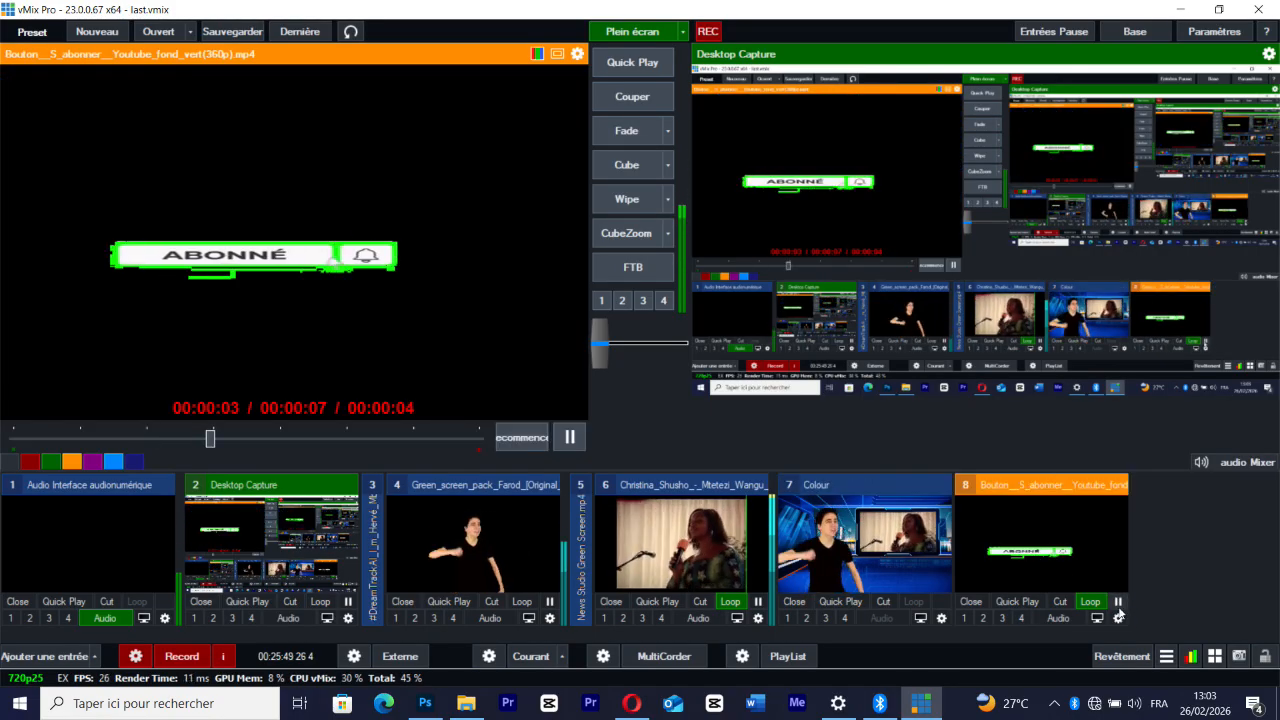
double_click(1066, 588)
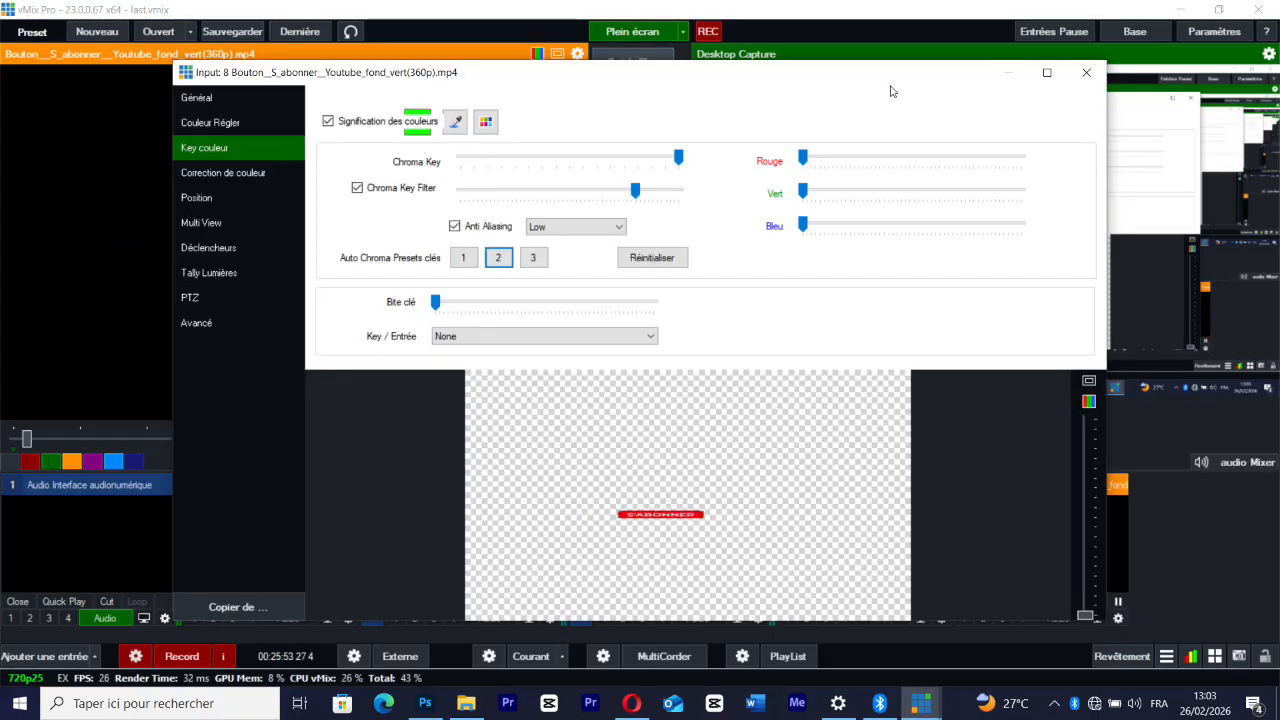
left_click(1088, 73)
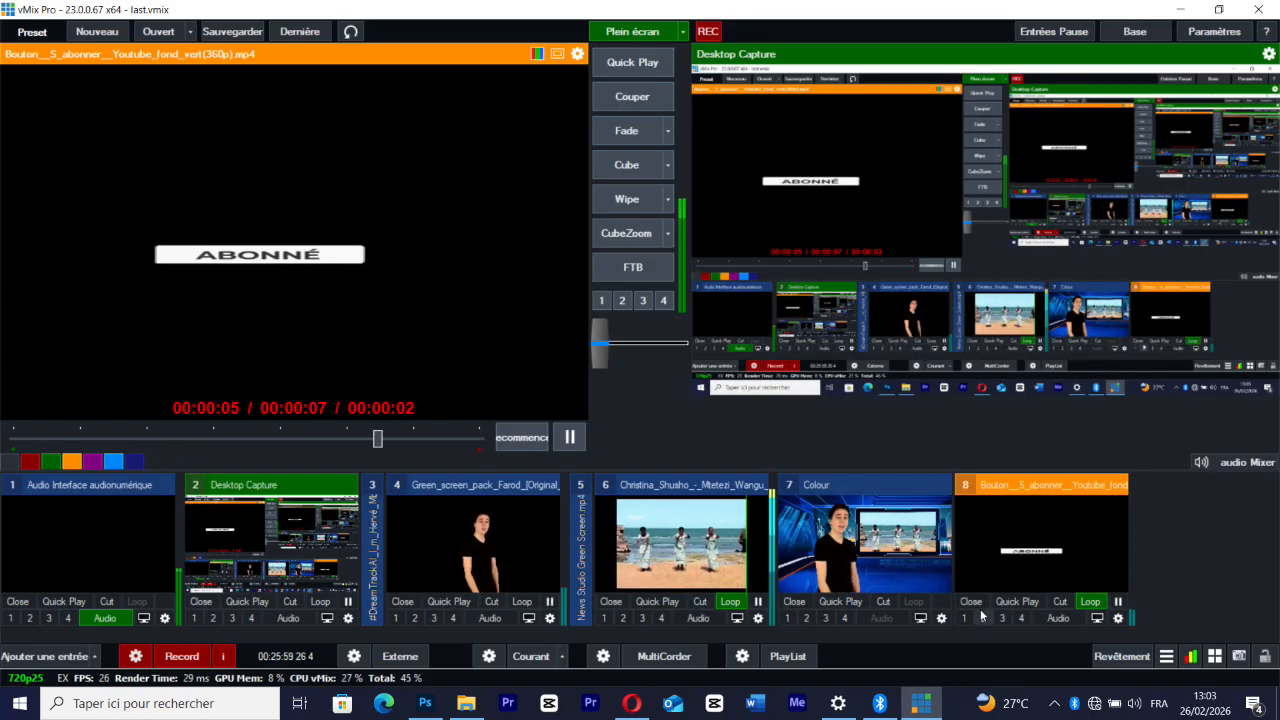
Place the subscribe button in the frame's lower right corner using Main position, with zoom 0.8445 and pan about 0.63 by -0.69
left_click(1118, 619)
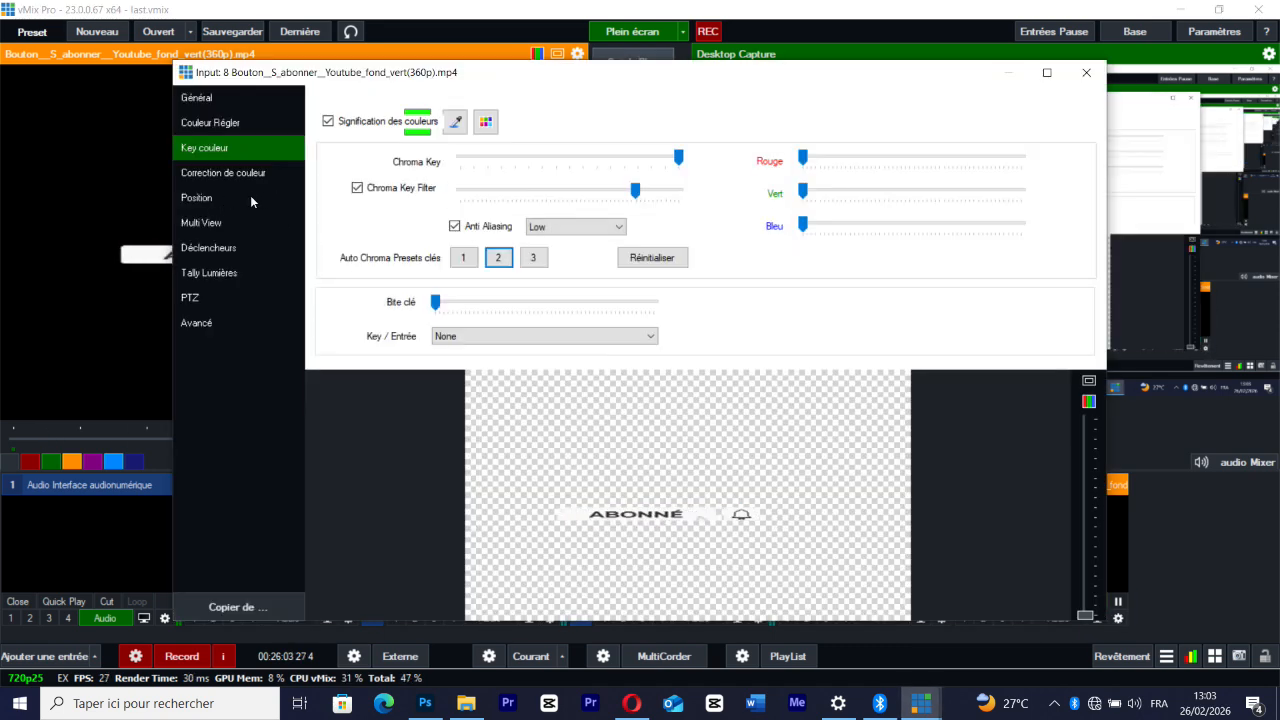
left_click(250, 197)
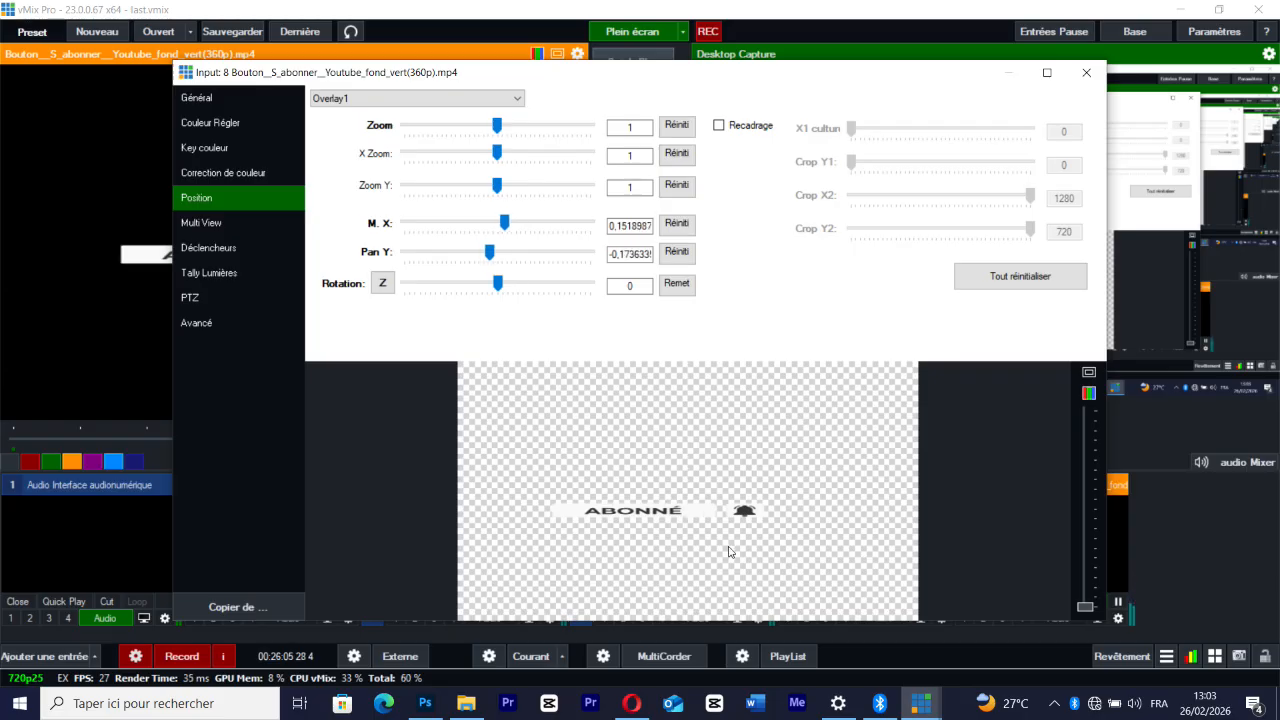
left_click(370, 99)
left_click(349, 113)
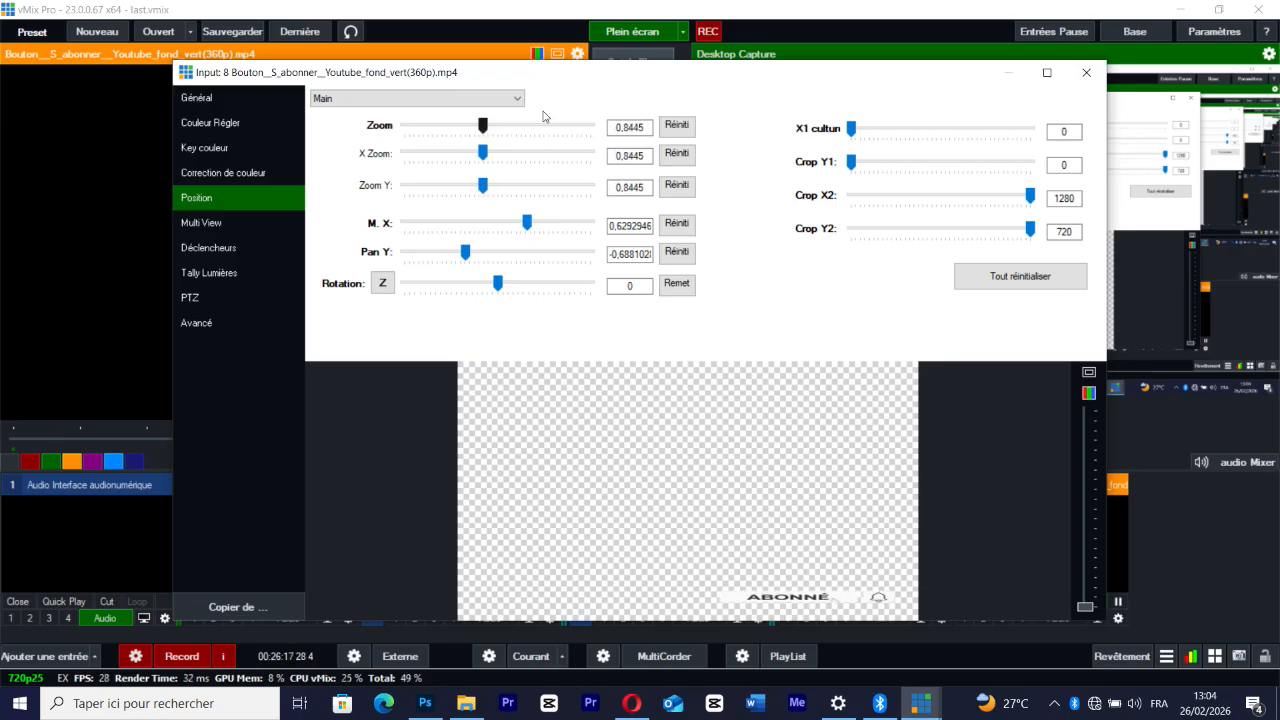
left_click(1087, 71)
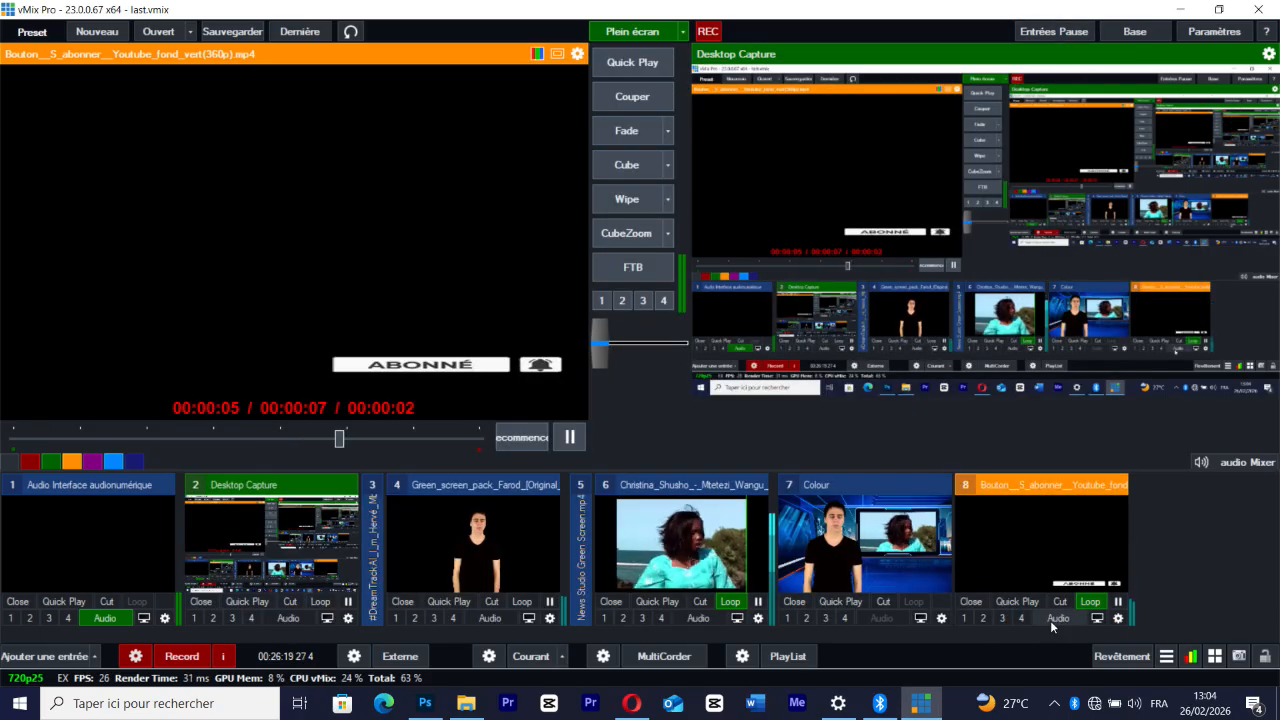
Put the subscribe button on air as overlay 4 with its audio on, over the Colour composition cut to the output
left_click(1052, 618)
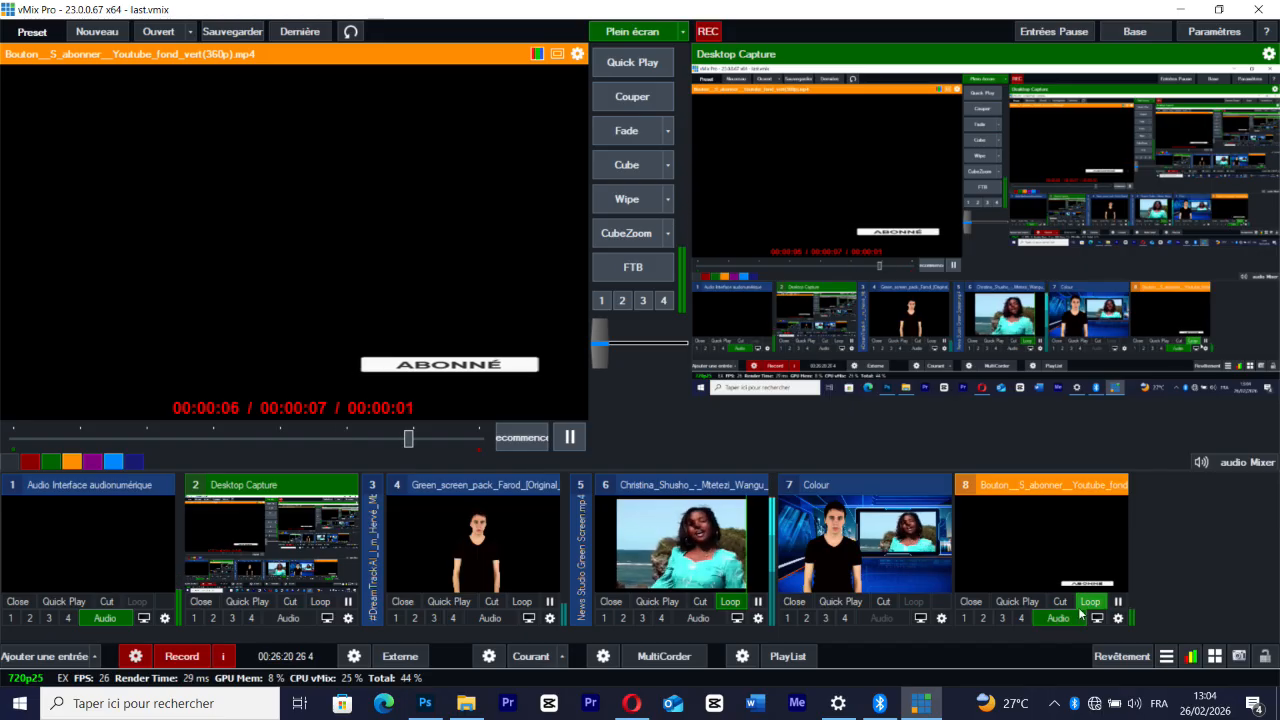
left_click(1022, 618)
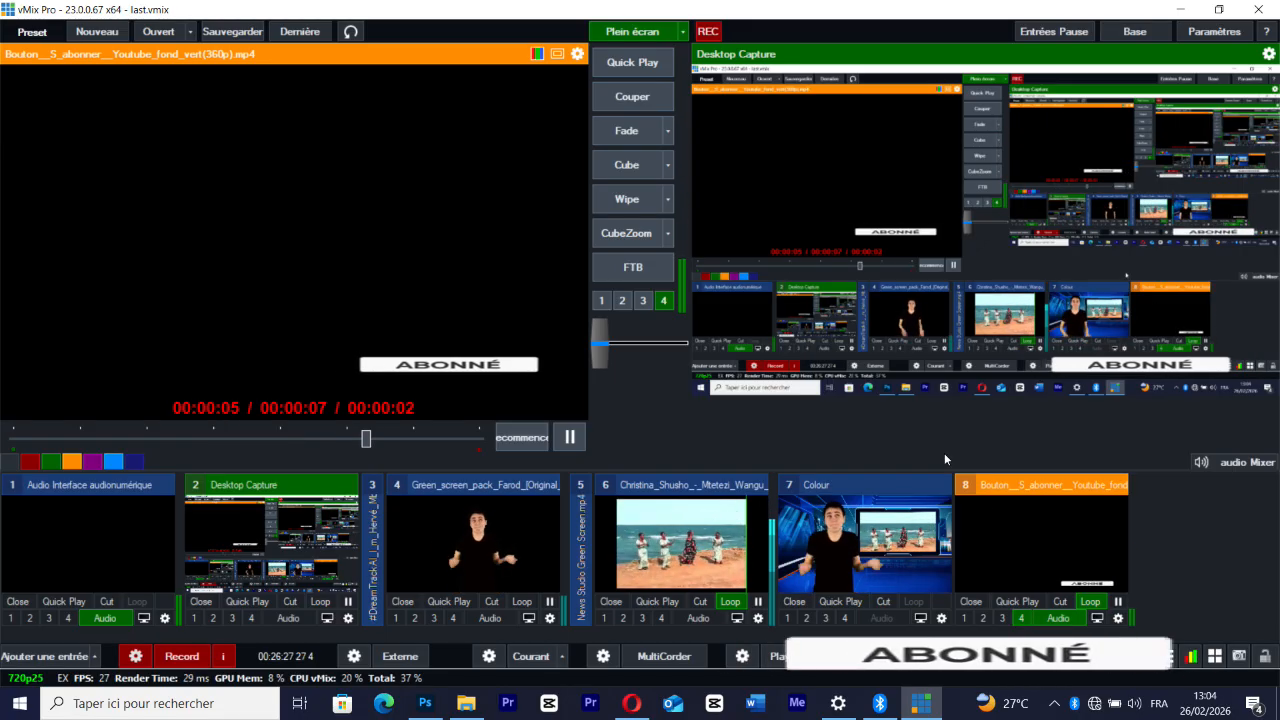
left_click(886, 601)
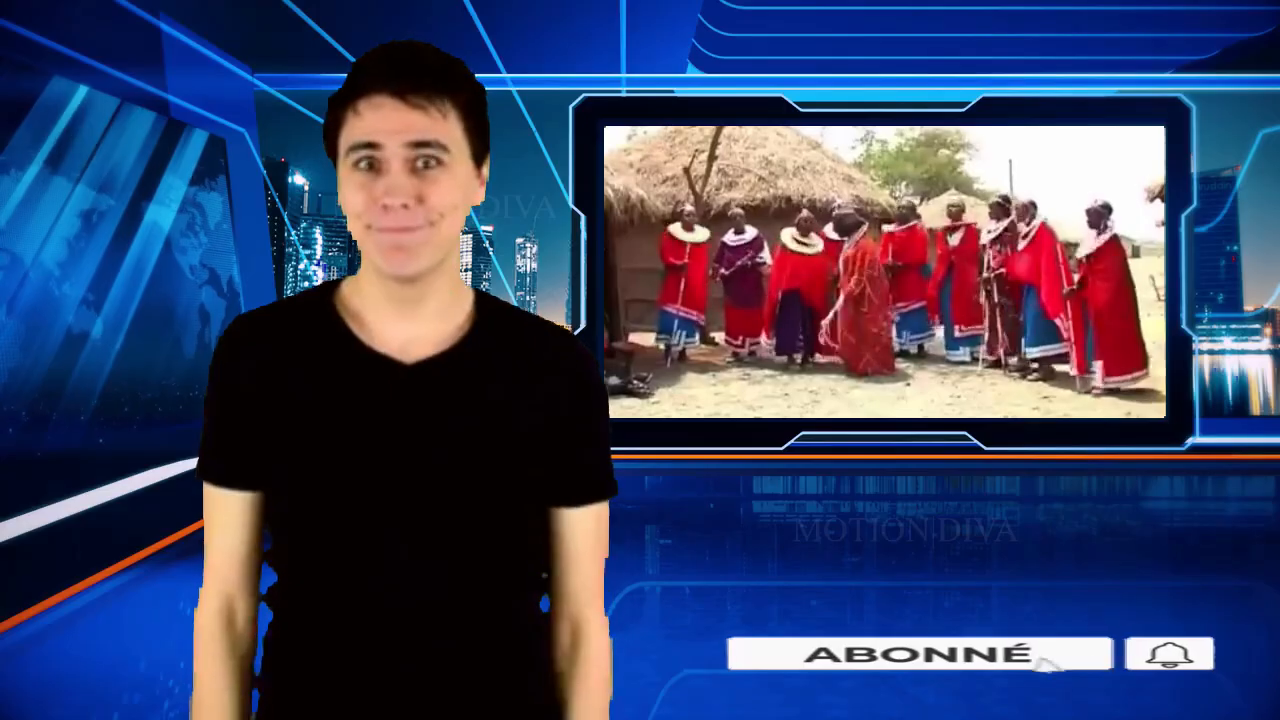